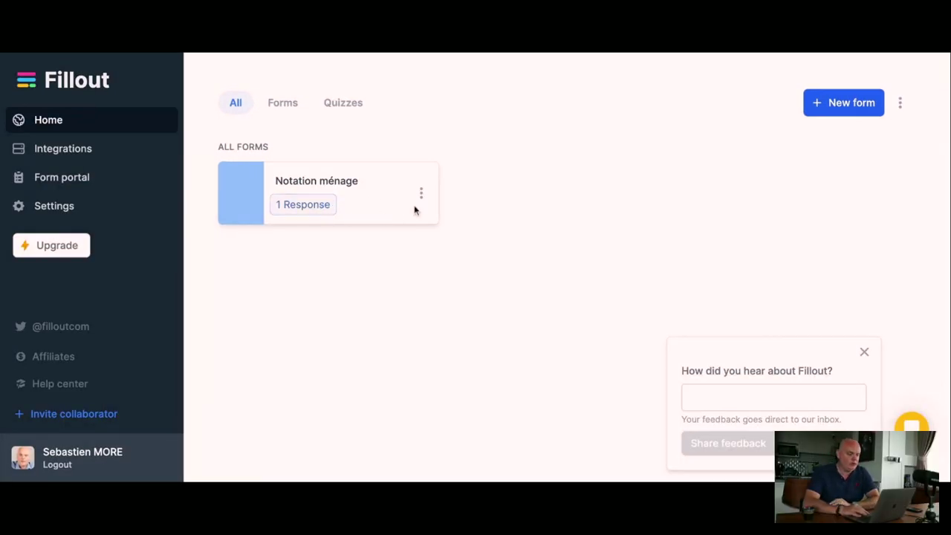
Create a blank form without picking a theme and name it "Notation des ménages".
{"action": "left_click", "coordinate": [838, 111]}
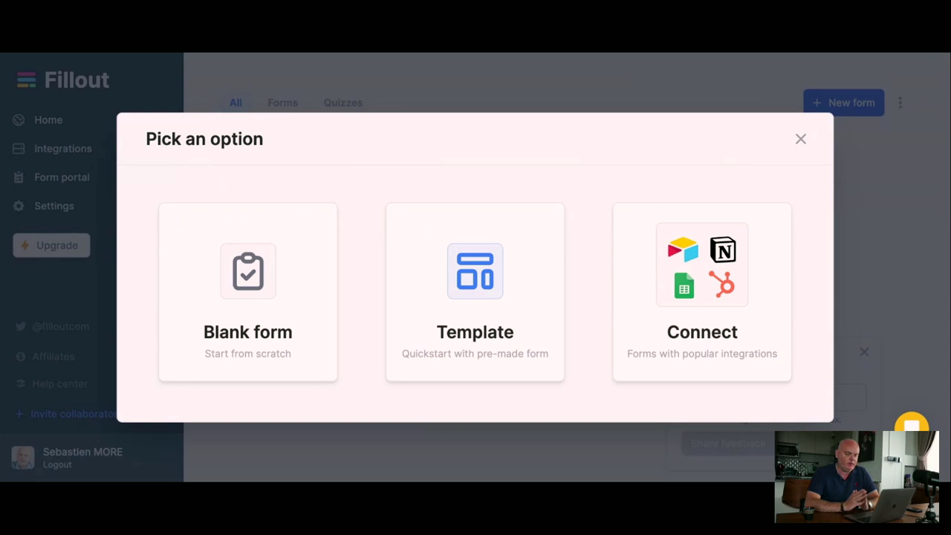
{"action": "left_click", "coordinate": [295, 295]}
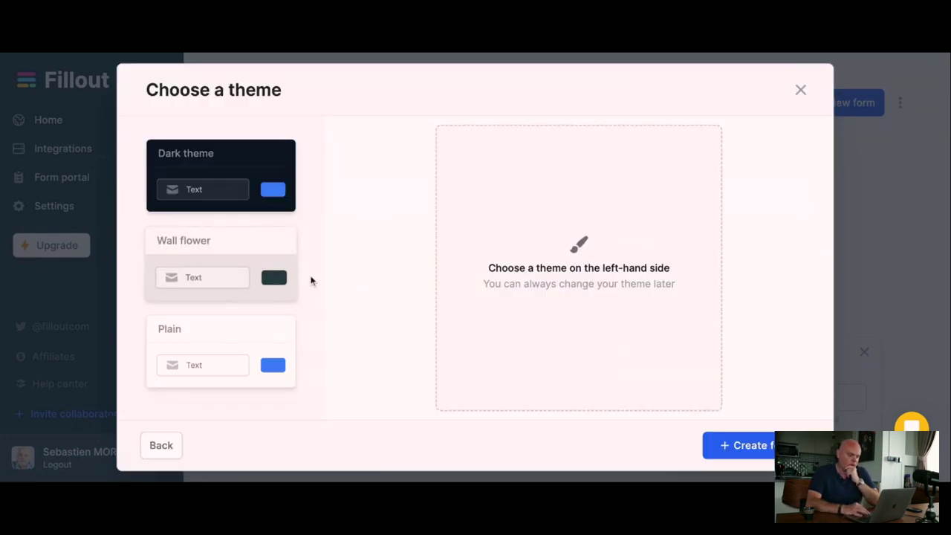
{"action": "left_click", "coordinate": [733, 444]}
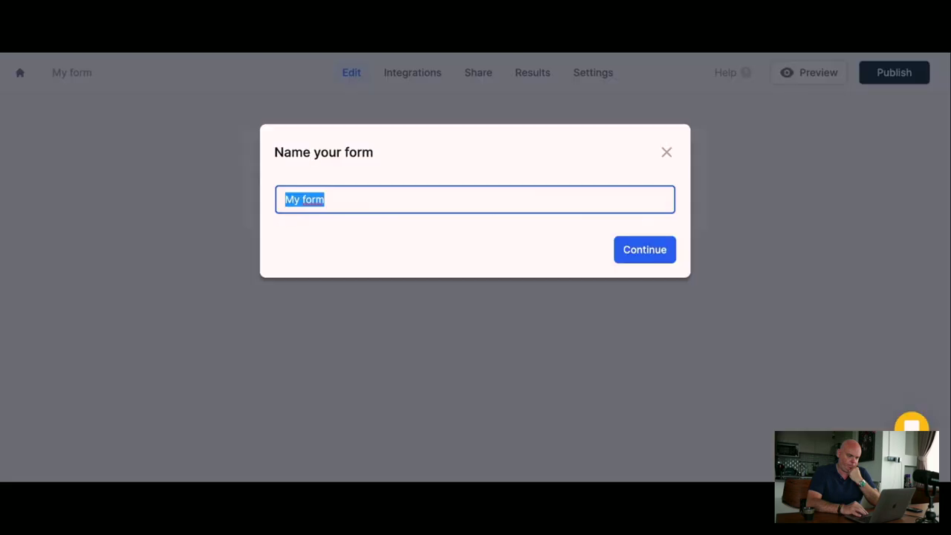
{"action": "type", "text": "Notation des ména"}
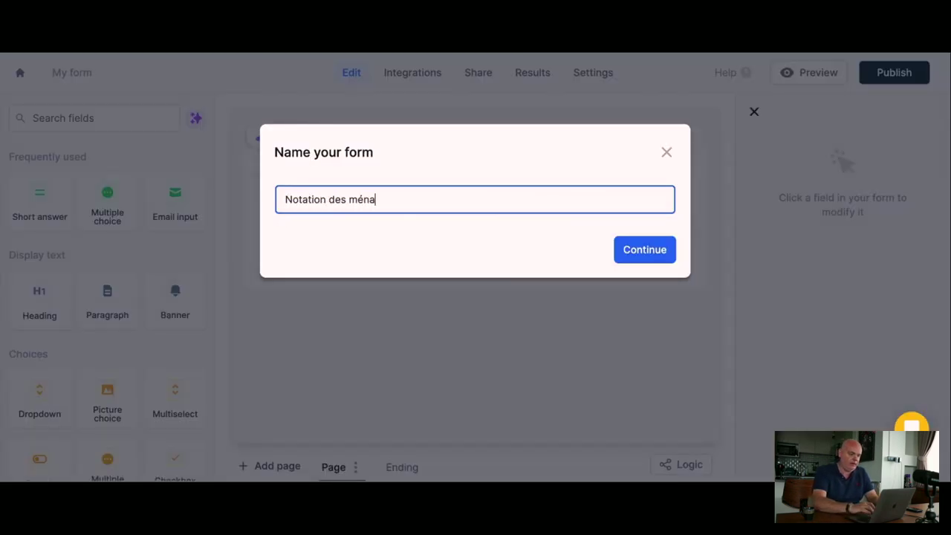
{"action": "type", "text": "ges"}
{"action": "key", "text": "Return"}
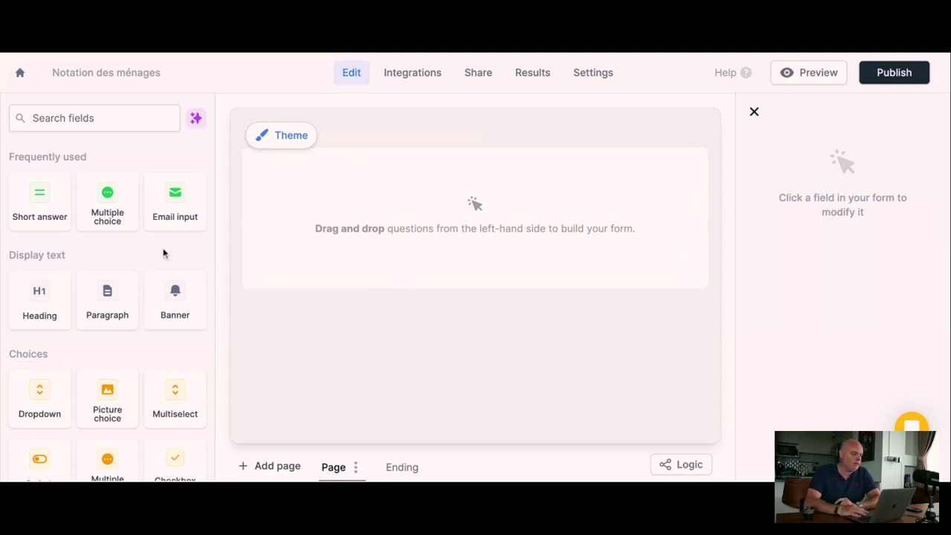
Add a Dropdown field to the empty form page and label it "Logement".
{"action": "scroll", "coordinate": [146, 258], "scroll_direction": "down", "scroll_amount": 5}
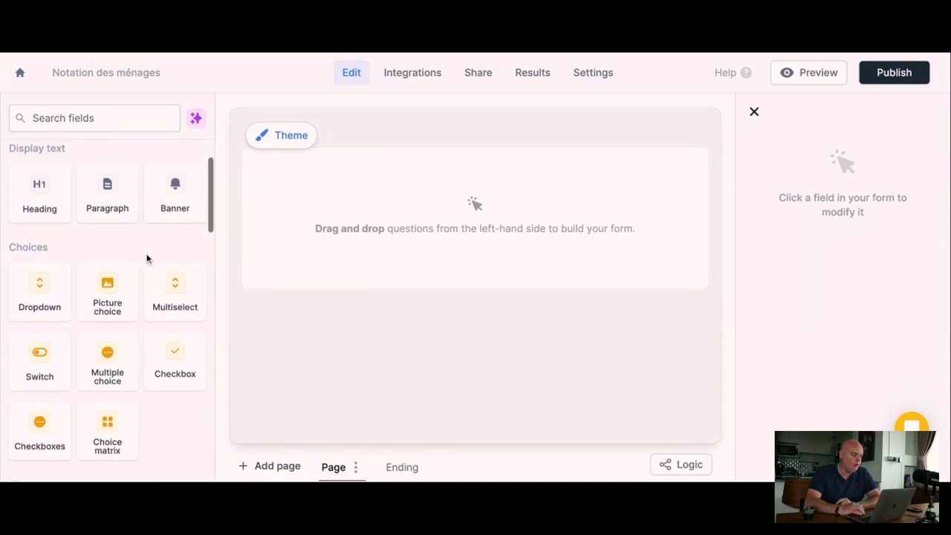
{"action": "scroll", "coordinate": [146, 258], "scroll_direction": "down", "scroll_amount": 2}
{"action": "scroll", "coordinate": [147, 257], "scroll_direction": "up", "scroll_amount": 2}
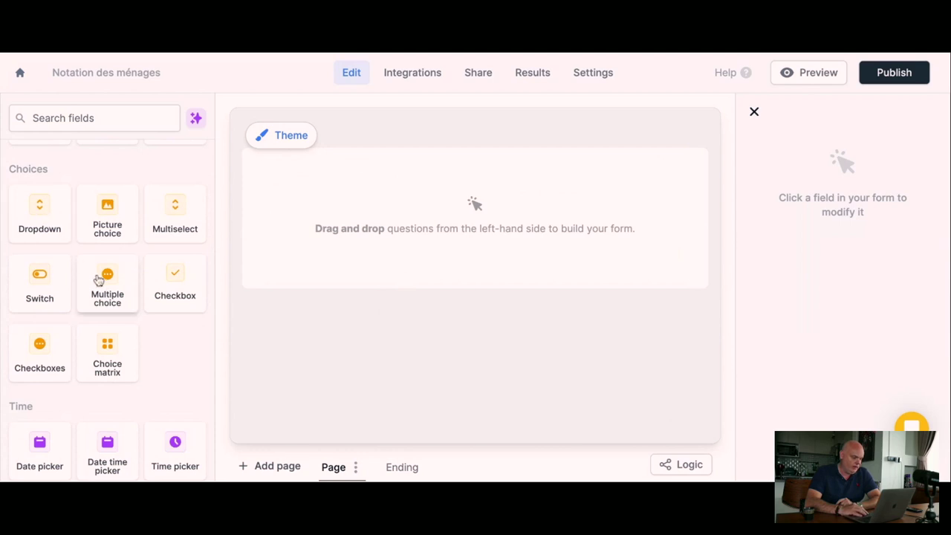
{"action": "left_click", "coordinate": [43, 216]}
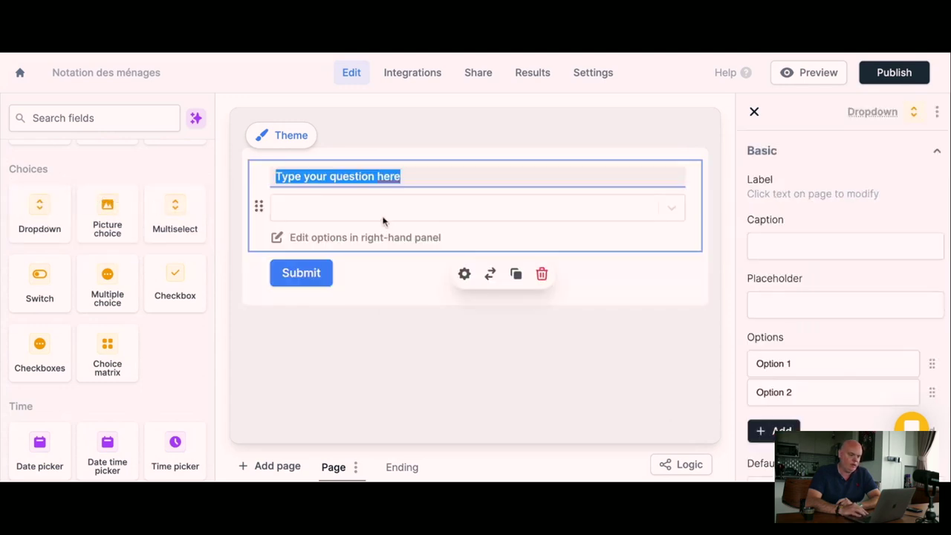
{"action": "type", "text": "Logement"}
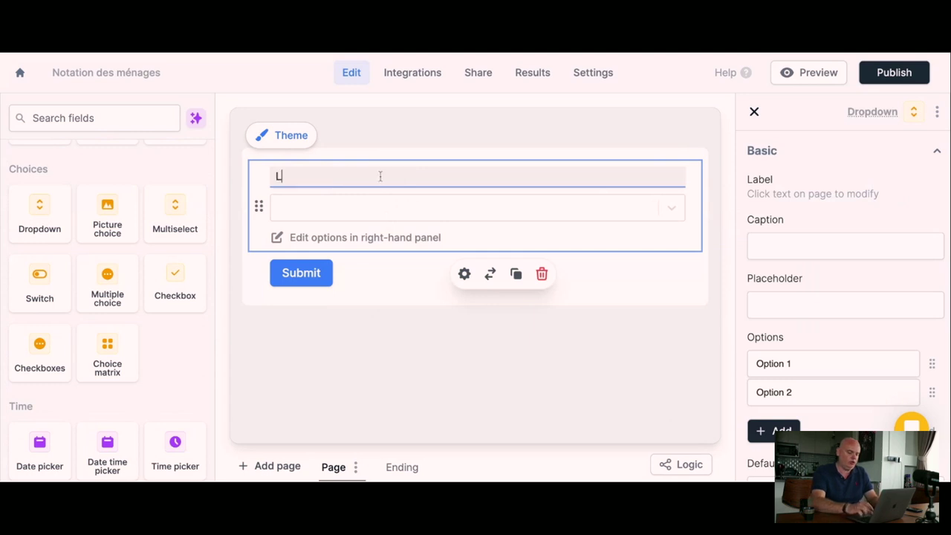
Rename the two default options of the Logement dropdown to "Le duplex" and "Le St Jacques".
{"action": "left_click", "coordinate": [637, 208]}
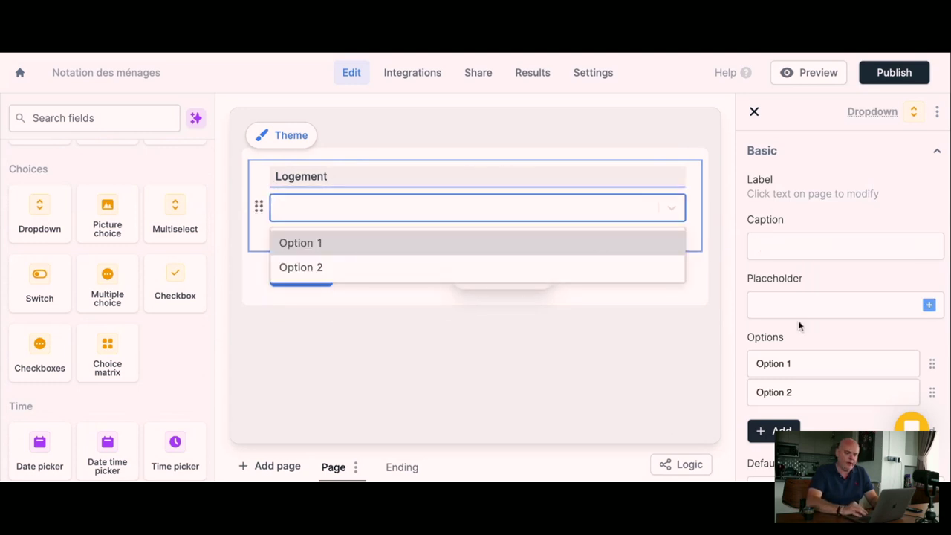
{"action": "left_click", "coordinate": [789, 359]}
{"action": "triple_click", "coordinate": [794, 360]}
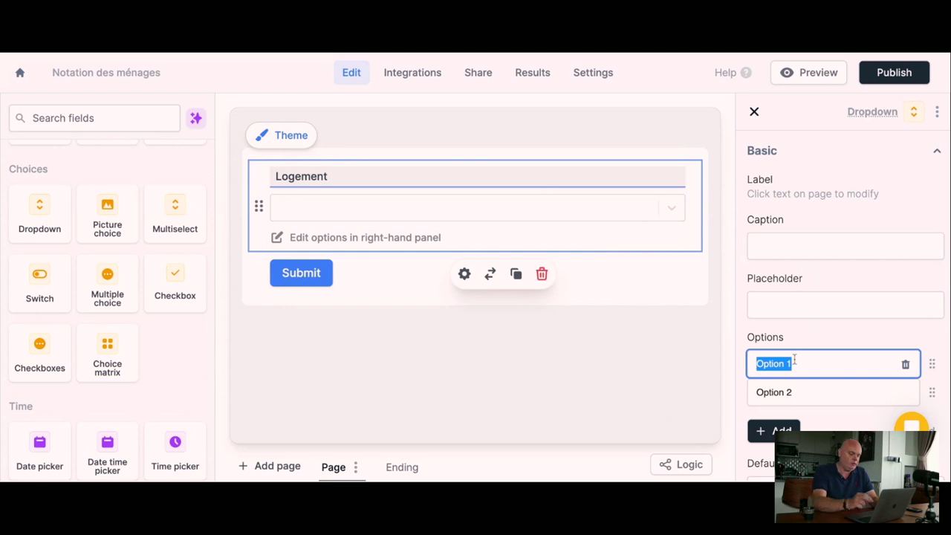
{"action": "type", "text": "Le duplex"}
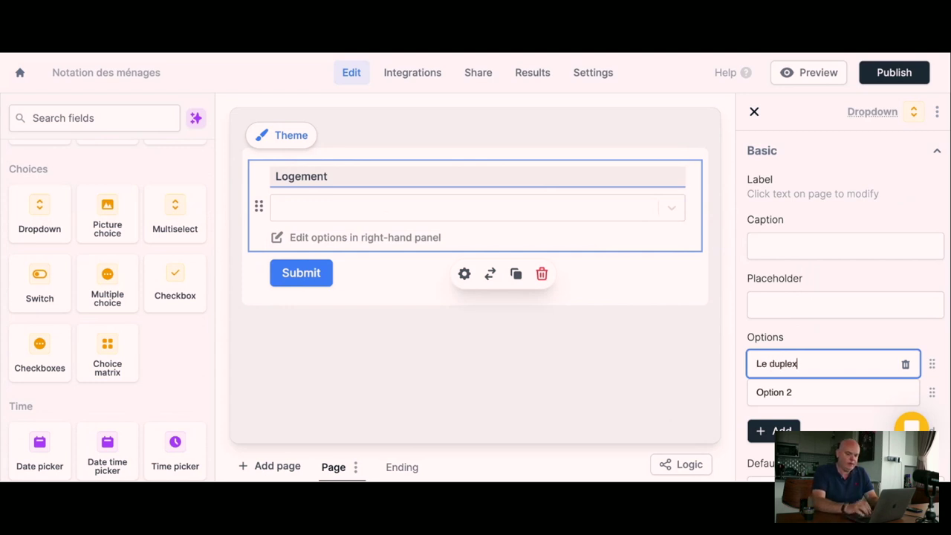
{"action": "left_click", "coordinate": [826, 394]}
{"action": "triple_click", "coordinate": [817, 394]}
{"action": "type", "text": "L"}
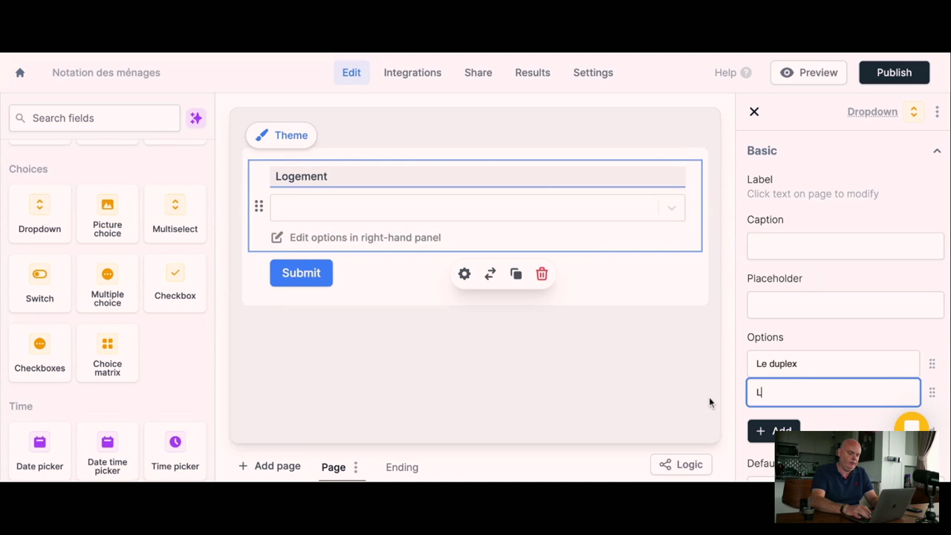
{"action": "type", "text": "e St Jacques"}
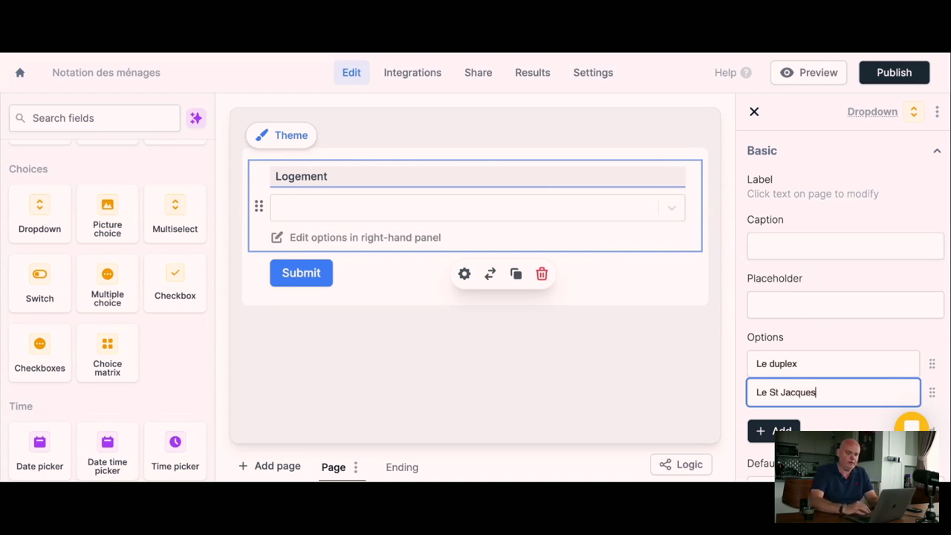
Add a third option named "Romantic room" to the Logement dropdown and deselect the field.
{"action": "left_click", "coordinate": [774, 432]}
{"action": "left_click", "coordinate": [808, 421]}
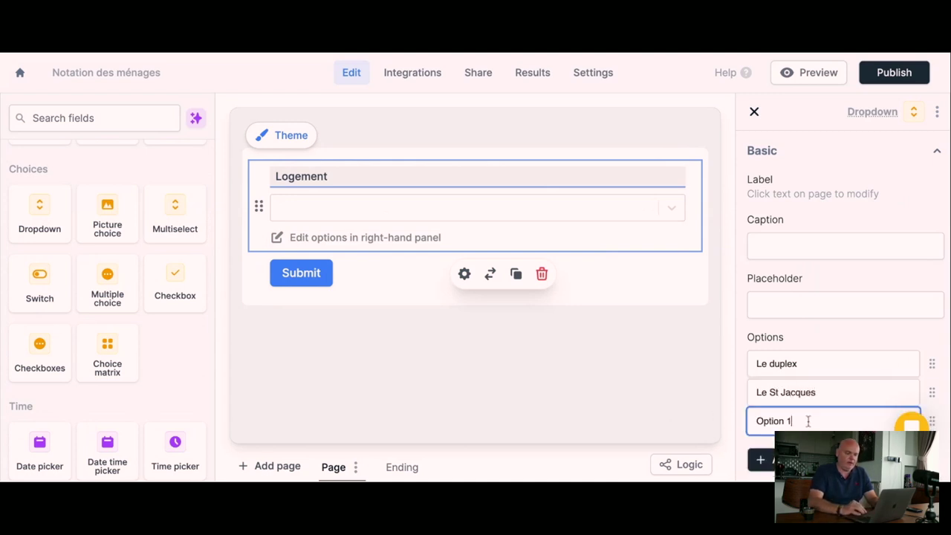
{"action": "triple_click", "coordinate": [809, 421]}
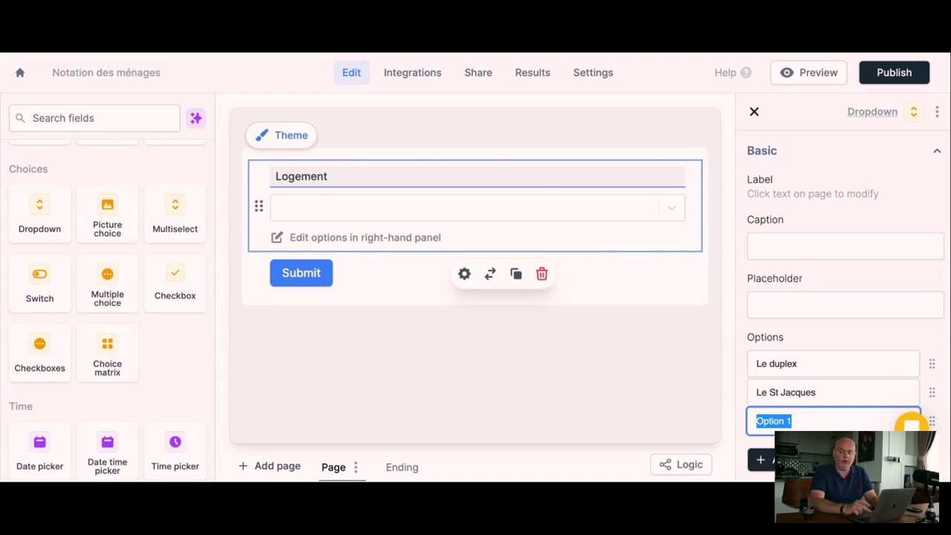
{"action": "type", "text": "L"}
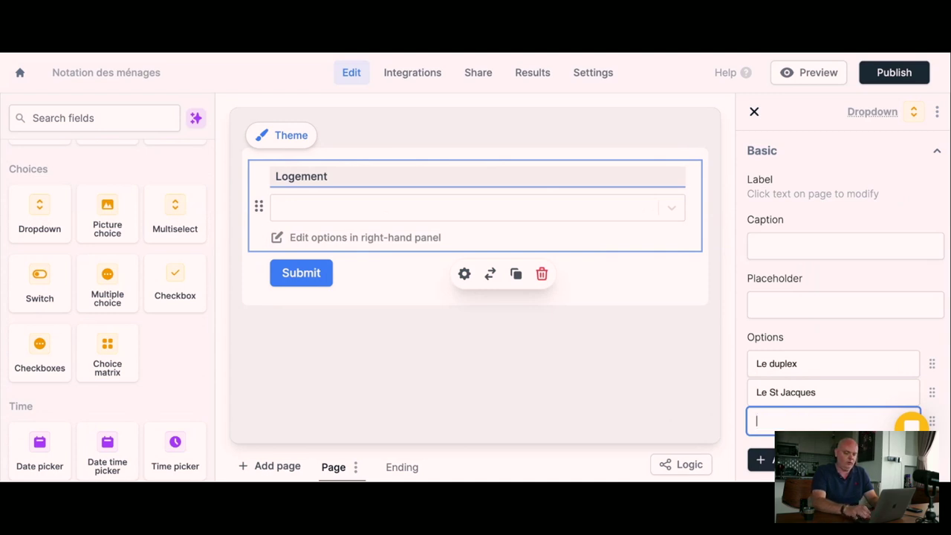
{"action": "type", "text": "Romantic room"}
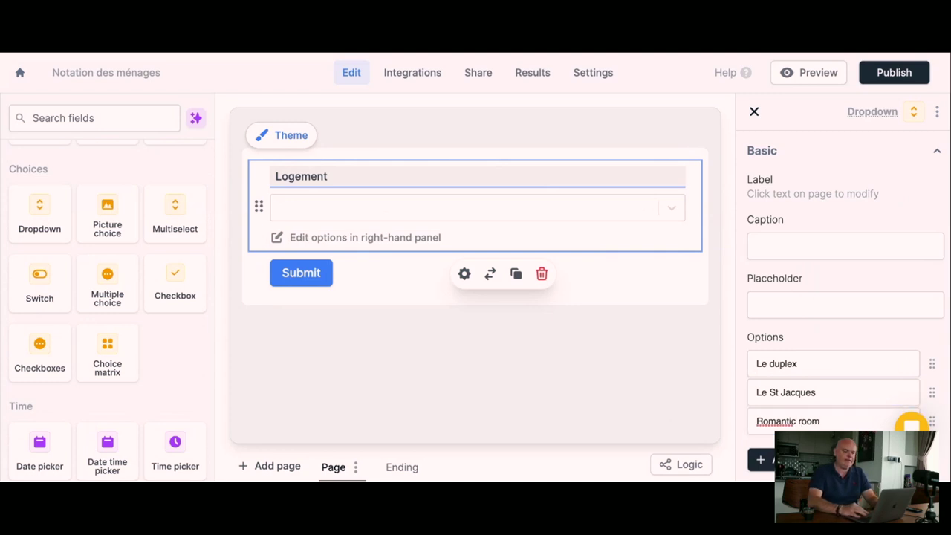
{"action": "left_click", "coordinate": [541, 354]}
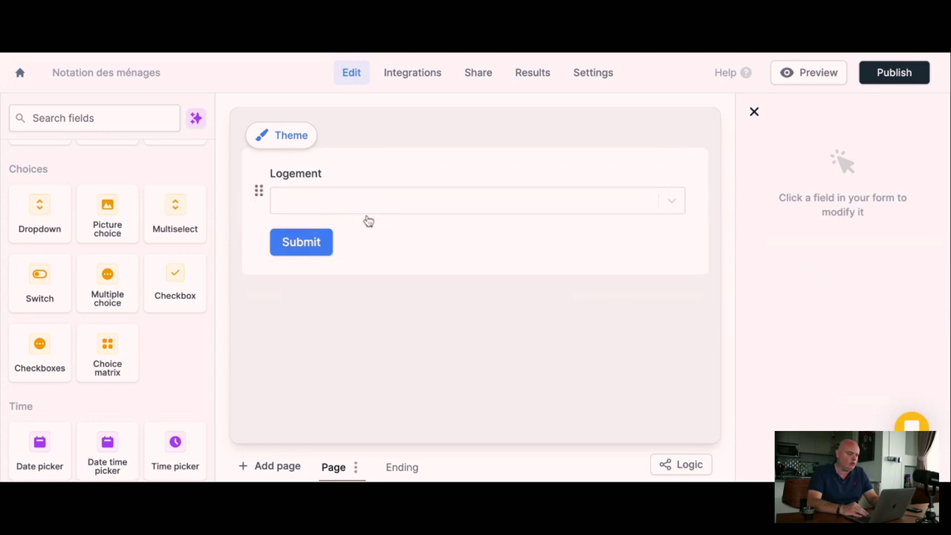
Add a Star Rating field between the Logement dropdown and the Submit button.
{"action": "scroll", "coordinate": [170, 234], "scroll_direction": "down", "scroll_amount": 1}
{"action": "scroll", "coordinate": [167, 234], "scroll_direction": "up", "scroll_amount": 1}
{"action": "scroll", "coordinate": [166, 234], "scroll_direction": "up", "scroll_amount": 1}
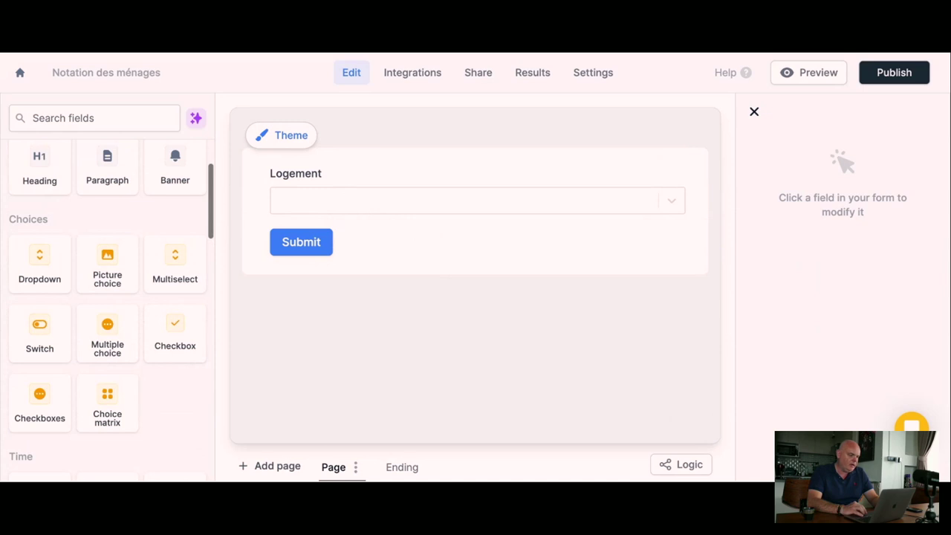
{"action": "scroll", "coordinate": [167, 234], "scroll_direction": "down", "scroll_amount": 3}
{"action": "scroll", "coordinate": [166, 234], "scroll_direction": "down", "scroll_amount": 3}
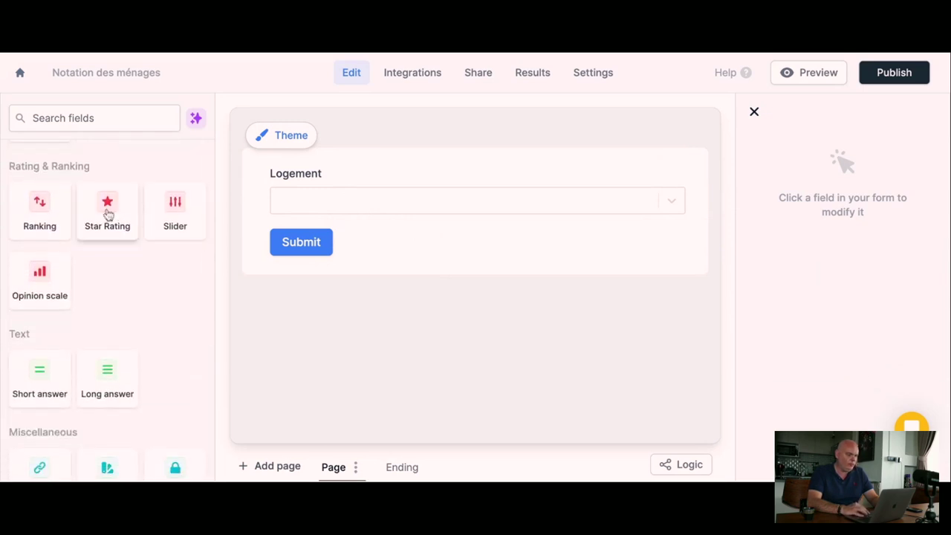
{"action": "left_click_drag", "start_coordinate": [108, 214], "coordinate": [305, 239]}
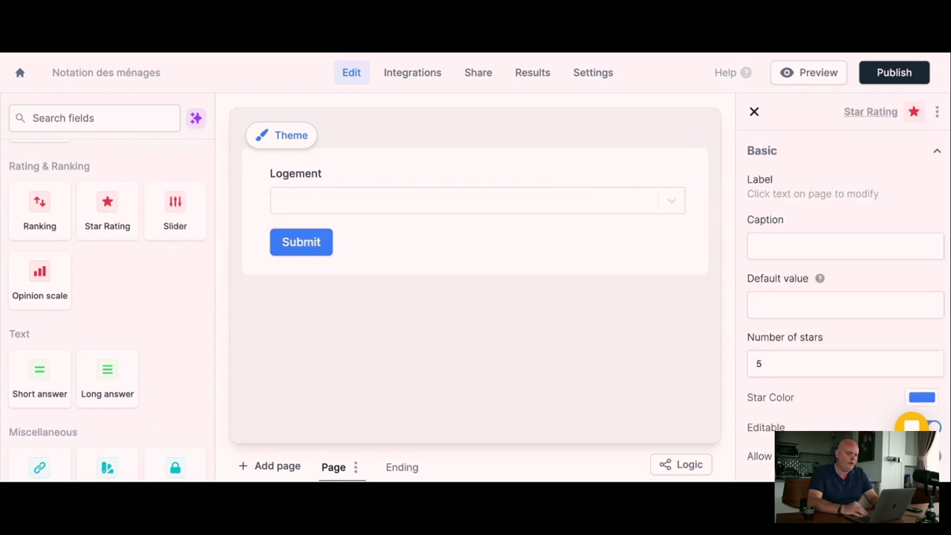
Label the star rating field "Notation du logement lors de votre arrivée" and deselect it.
{"action": "type", "text": "NOtation"}
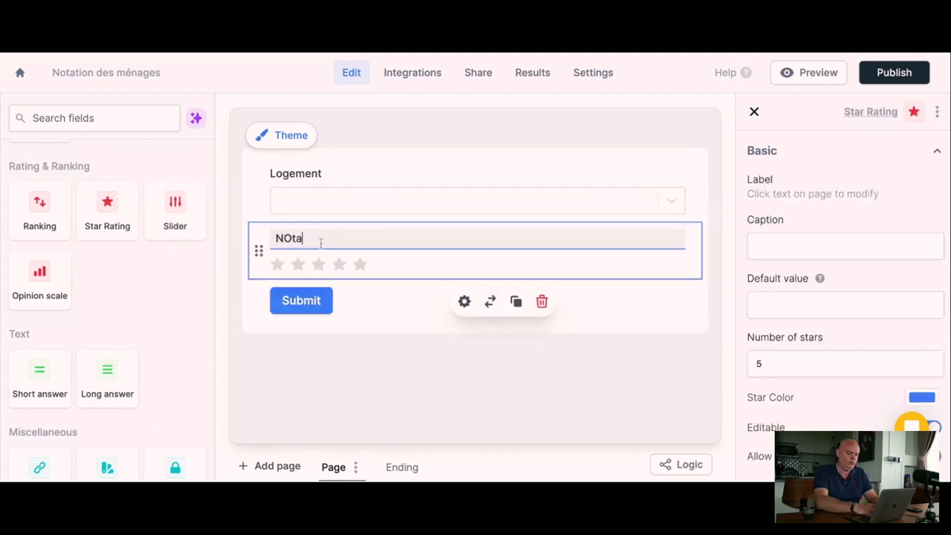
{"action": "key", "text": "BackSpace"}
{"action": "key", "text": "BackSpace"}
{"action": "type", "text": "otaiton"}
{"action": "key", "text": "BackSpace"}
{"action": "key", "text": "BackSpace"}
{"action": "key", "text": "BackSpace"}
{"action": "key", "text": "BackSpace"}
{"action": "type", "text": "tion du logement"}
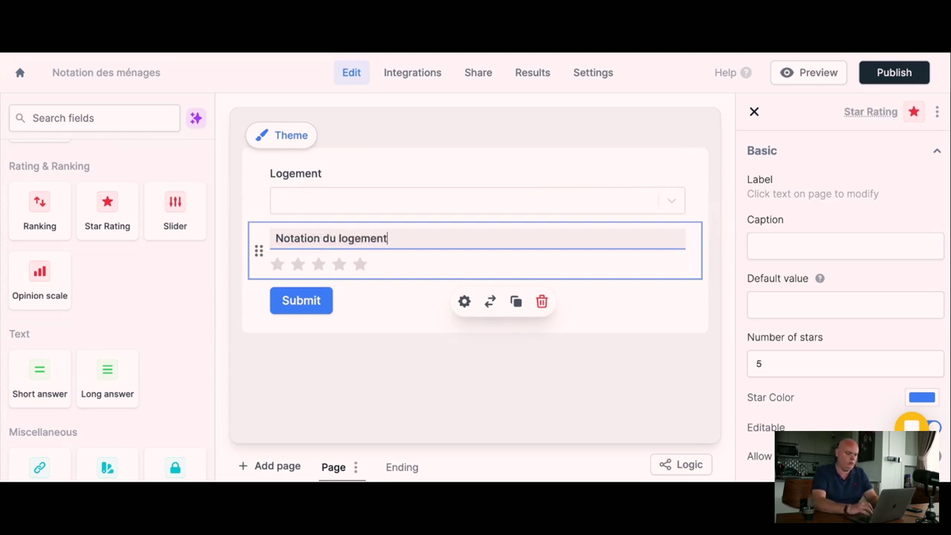
{"action": "type", "text": " lors de votre arrivée"}
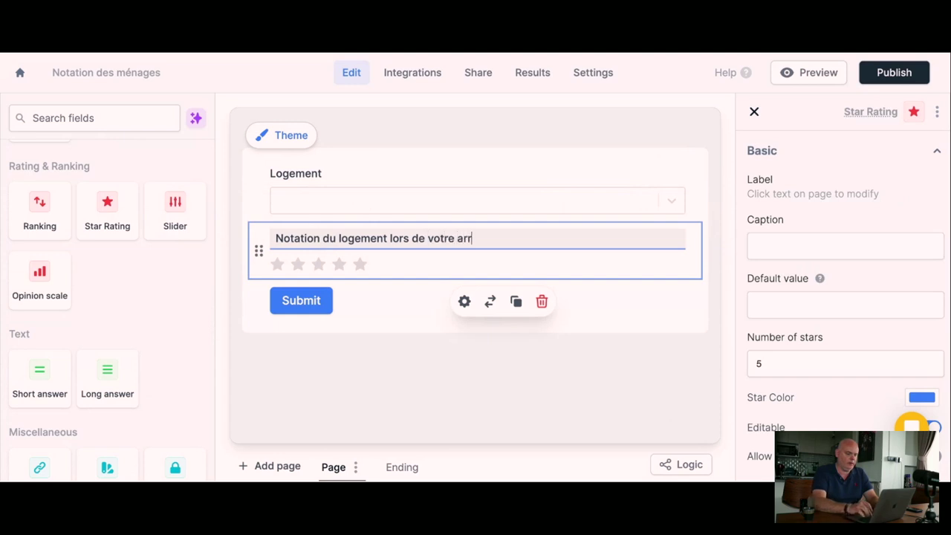
{"action": "key", "text": "Return"}
{"action": "key", "text": "BackSpace"}
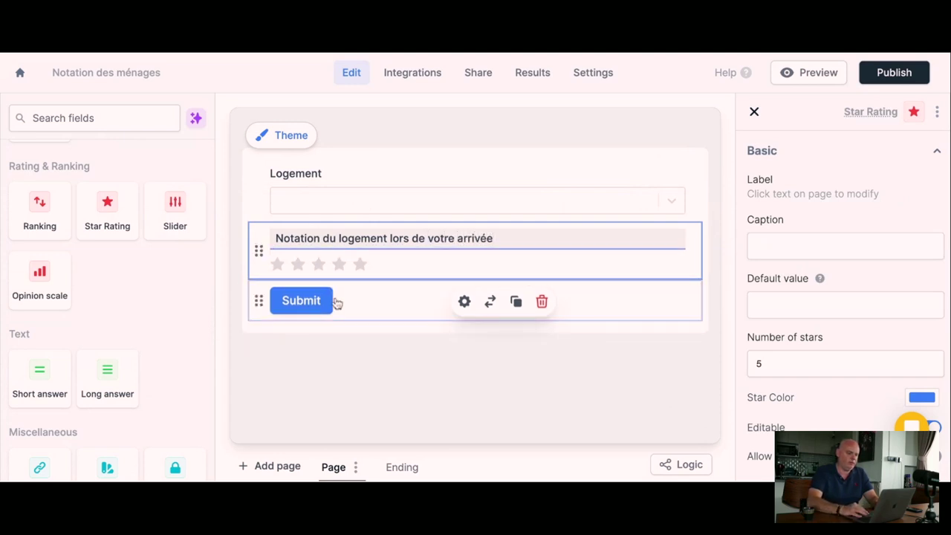
{"action": "left_click", "coordinate": [391, 382]}
Add a Checkboxes field below the star rating, above the Submit button.
{"action": "scroll", "coordinate": [74, 264], "scroll_direction": "up", "scroll_amount": 5}
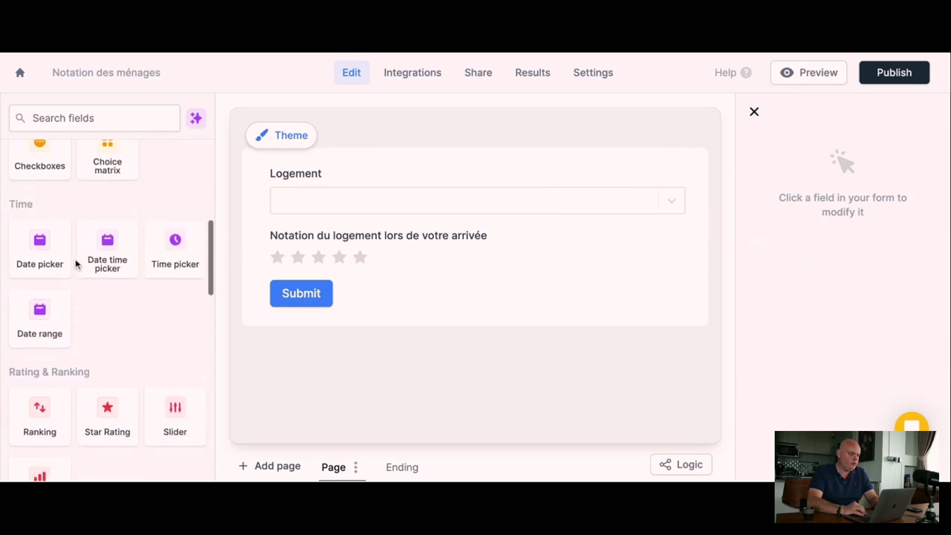
{"action": "scroll", "coordinate": [75, 264], "scroll_direction": "up", "scroll_amount": 3}
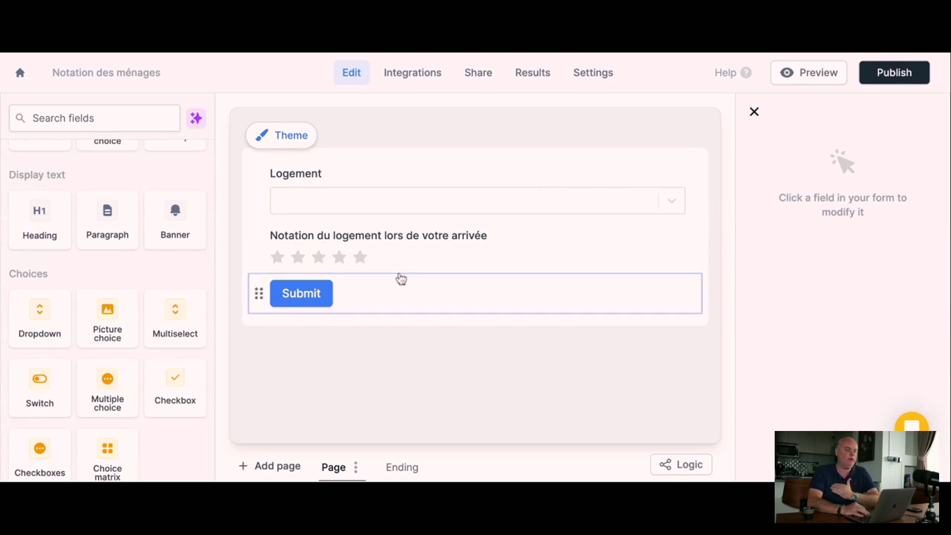
{"action": "scroll", "coordinate": [162, 331], "scroll_direction": "down", "scroll_amount": 1}
{"action": "scroll", "coordinate": [162, 330], "scroll_direction": "down", "scroll_amount": 4}
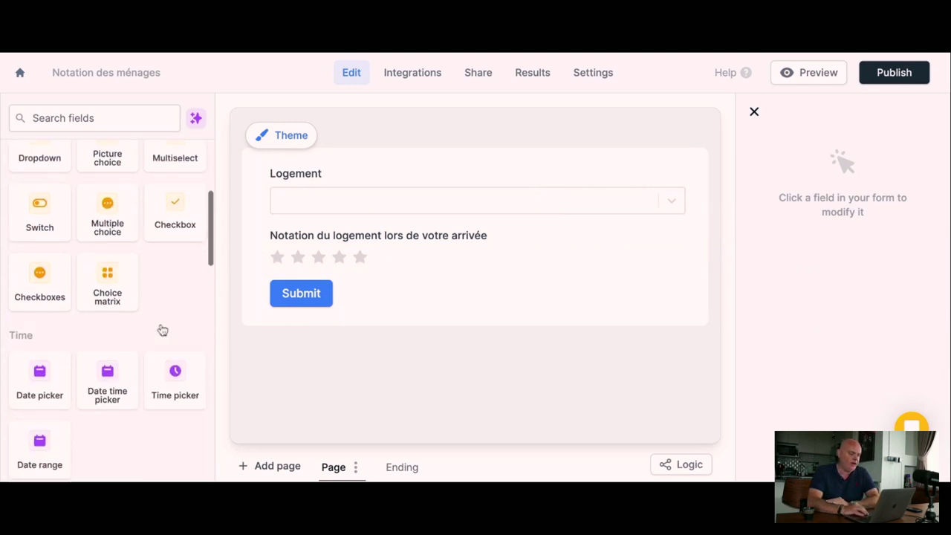
{"action": "scroll", "coordinate": [161, 334], "scroll_direction": "up", "scroll_amount": 2}
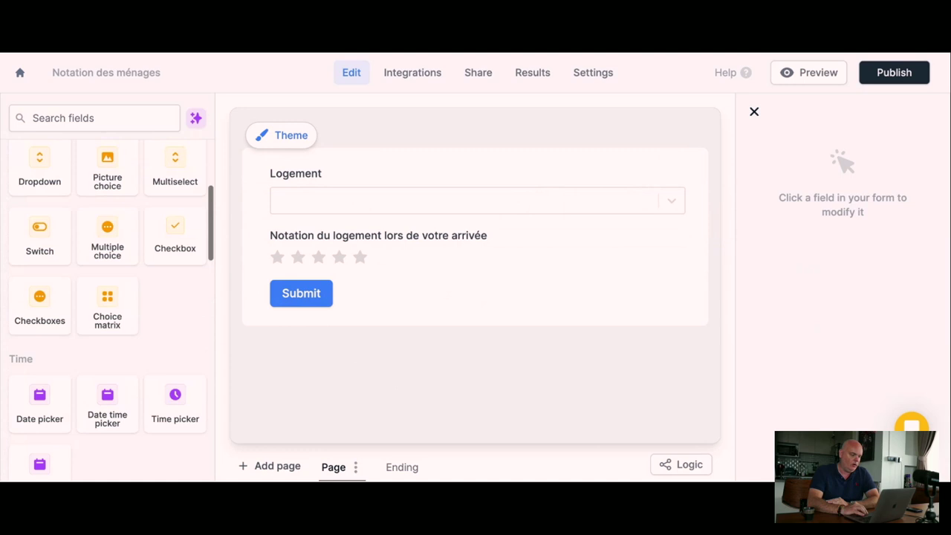
{"action": "left_click", "coordinate": [45, 304]}
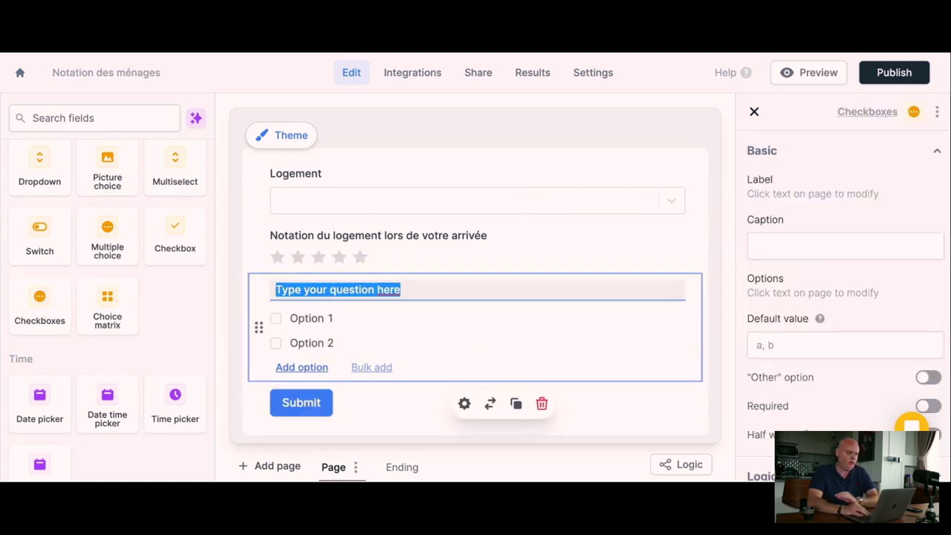
Label the checkboxes question "Problèmes rencontrés lors de l'arrivée".
{"action": "type", "text": "Problèmes"}
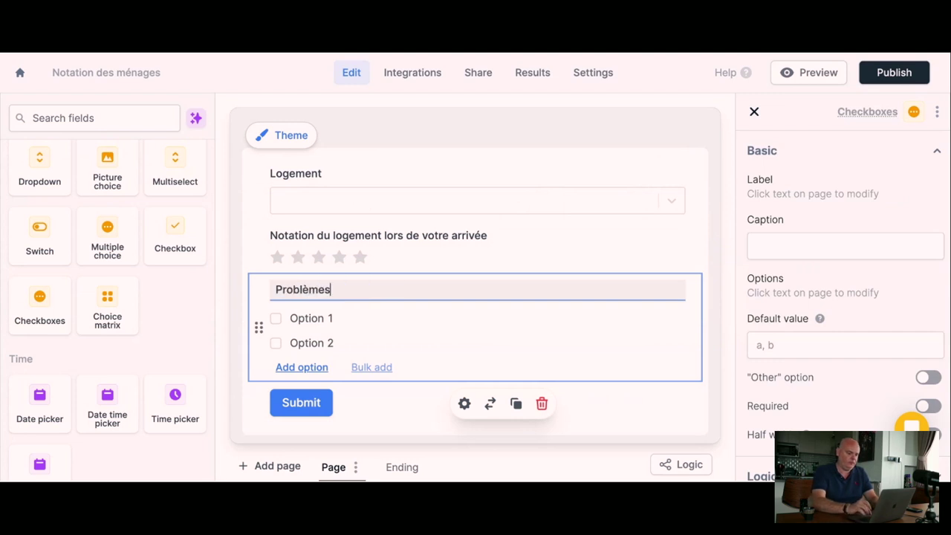
{"action": "type", "text": " rencontrésq"}
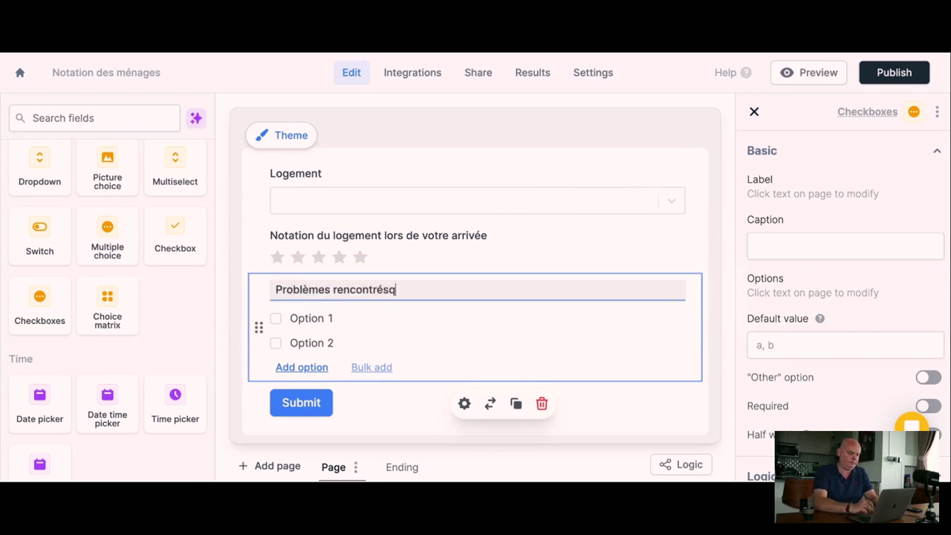
{"action": "key", "text": "BackSpace"}
{"action": "type", "text": " lors"}
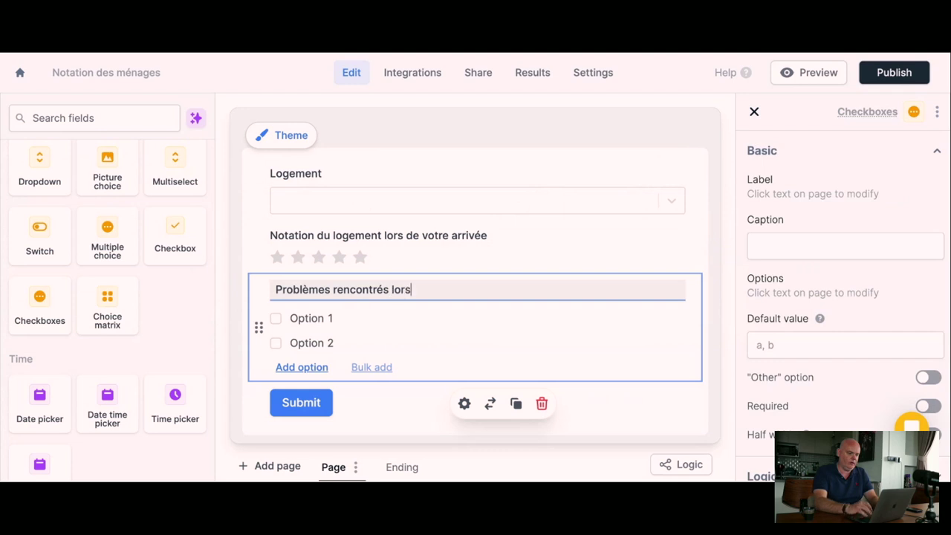
{"action": "type", "text": " de l'arrivé"}
{"action": "key", "text": "BackSpace"}
{"action": "key", "text": "BackSpace"}
{"action": "key", "text": "BackSpace"}
{"action": "key", "text": "BackSpace"}
{"action": "type", "text": "vée"}
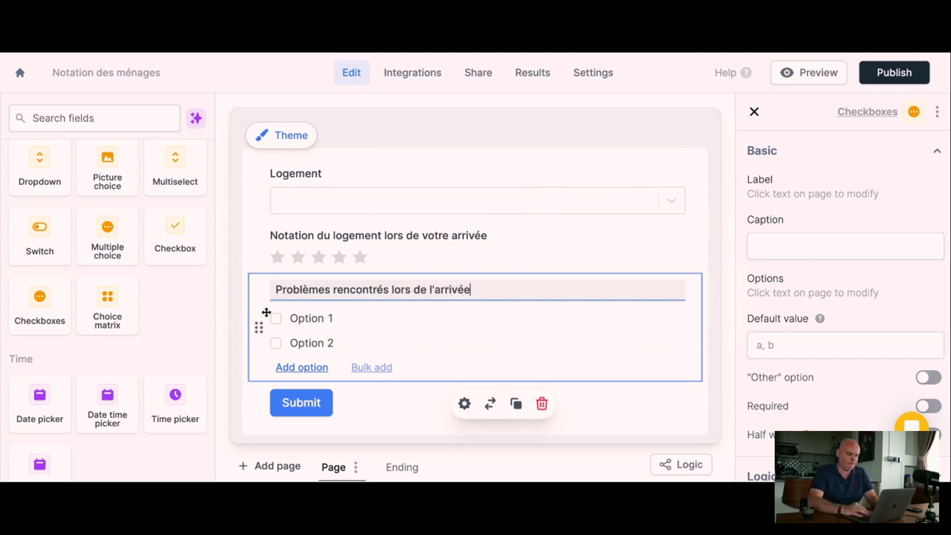
Name the two options of the arrival problems checkboxes "Télé KC" and "Fête dans le logement".
{"action": "left_click", "coordinate": [312, 318]}
{"action": "scroll", "coordinate": [806, 338], "scroll_direction": "down", "scroll_amount": 5}
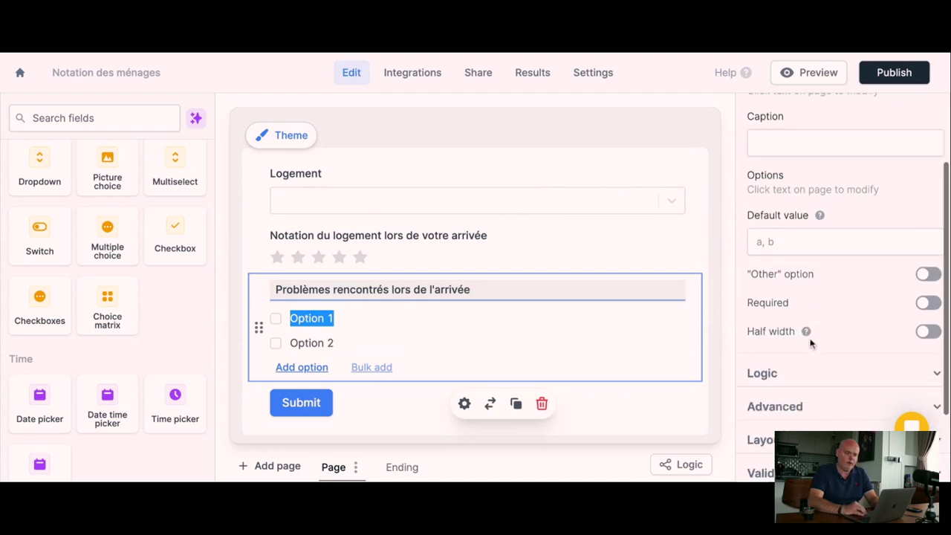
{"action": "scroll", "coordinate": [808, 340], "scroll_direction": "up", "scroll_amount": 3}
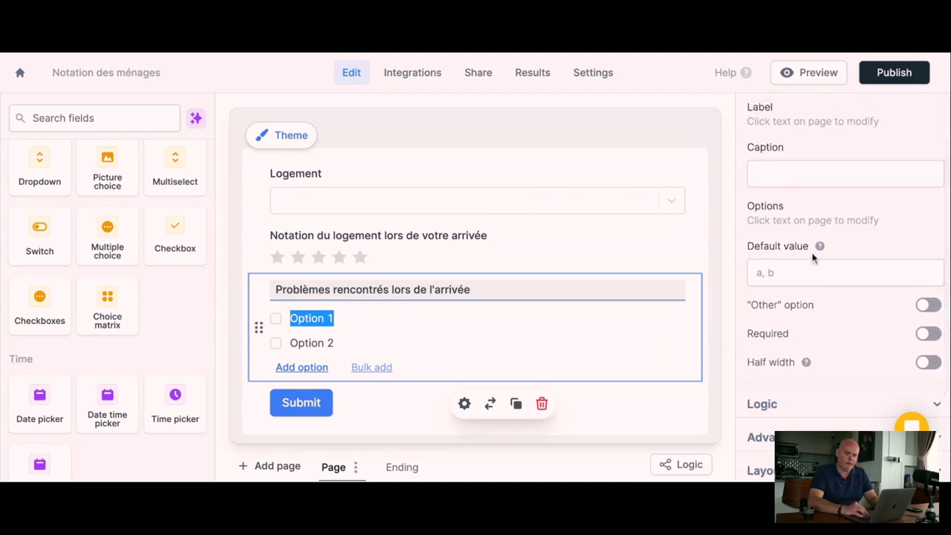
{"action": "scroll", "coordinate": [815, 282], "scroll_direction": "up", "scroll_amount": 2}
{"action": "triple_click", "coordinate": [321, 319]}
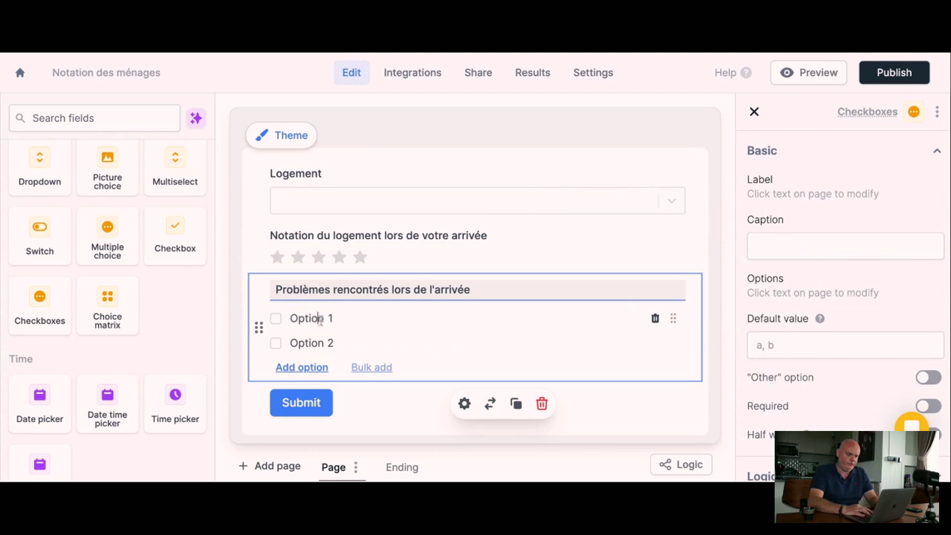
{"action": "type", "text": "Télé KC"}
{"action": "triple_click", "coordinate": [315, 343]}
{"action": "type", "text": "Fête dans le logement"}
{"action": "key", "text": "Return"}
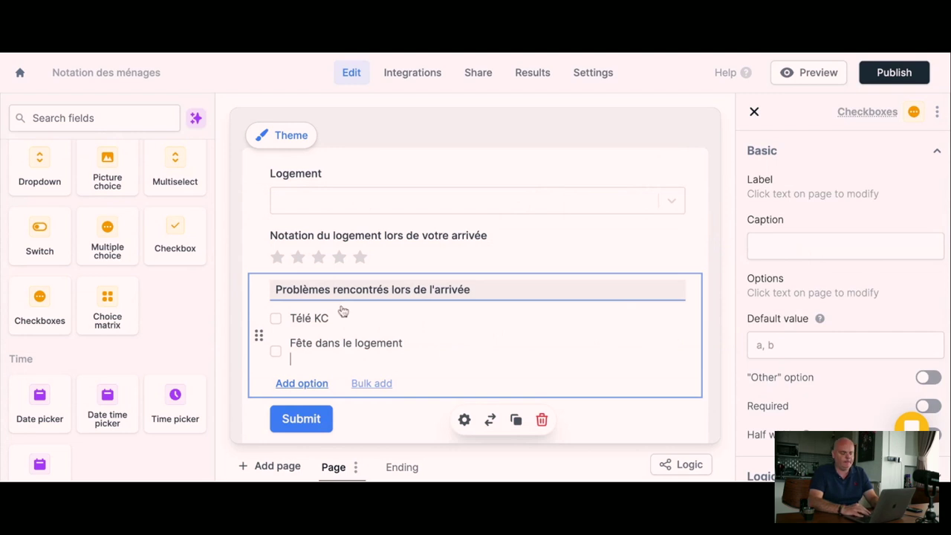
{"action": "left_click", "coordinate": [632, 416]}
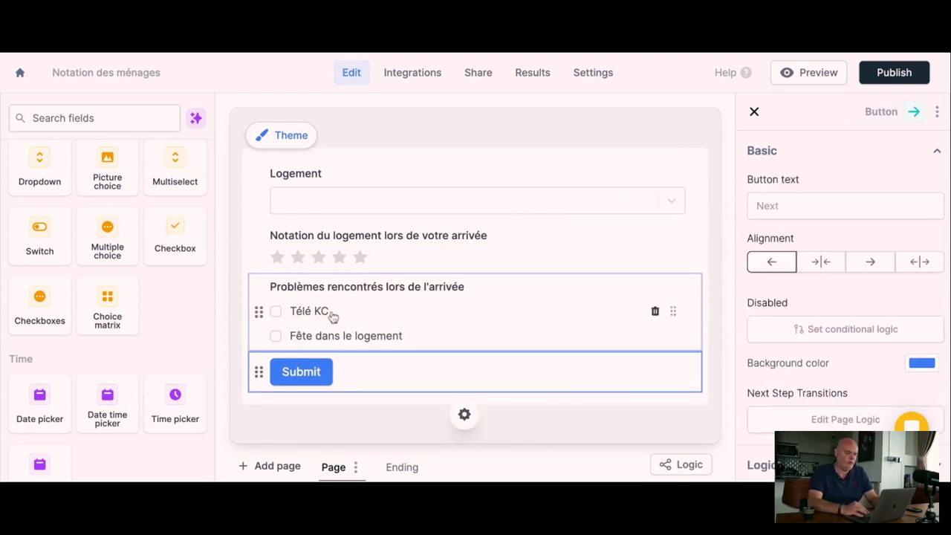
Add a Short answer field above the Submit button, label it "Commentaires" and deselect it.
{"action": "scroll", "coordinate": [166, 298], "scroll_direction": "up", "scroll_amount": 5}
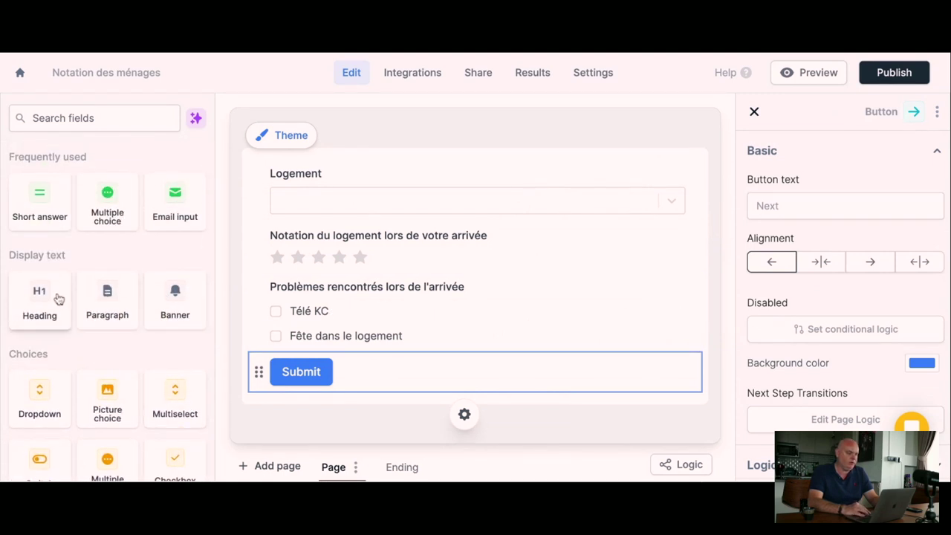
{"action": "left_click", "coordinate": [38, 208]}
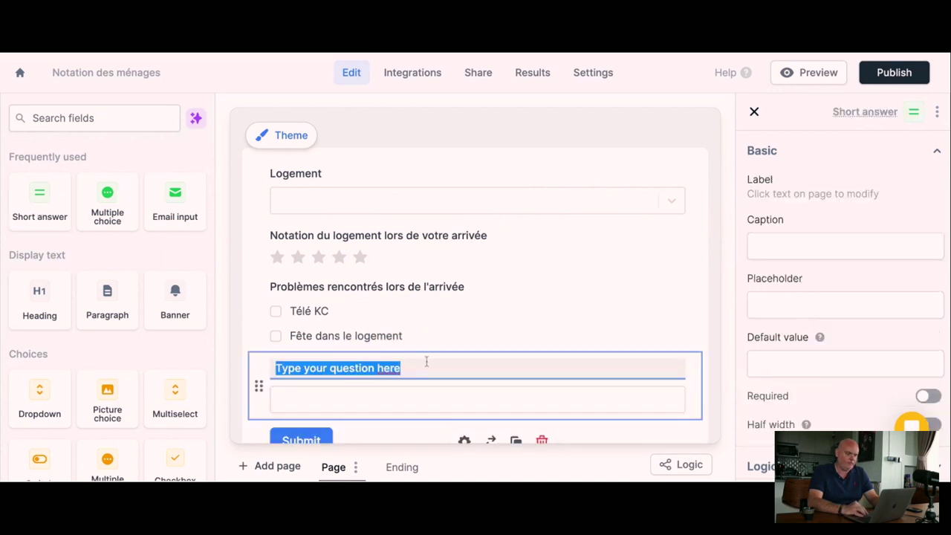
{"action": "type", "text": "C"}
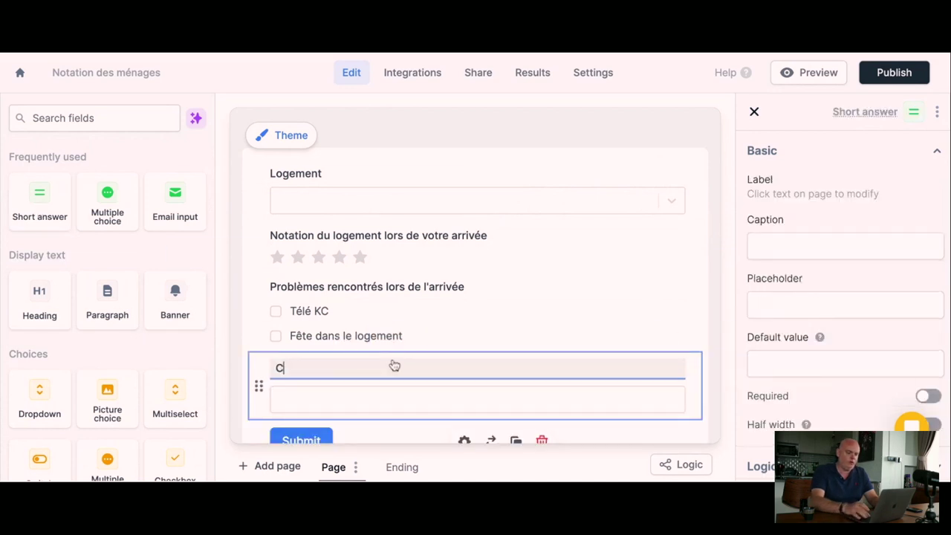
{"action": "type", "text": "ommentaires"}
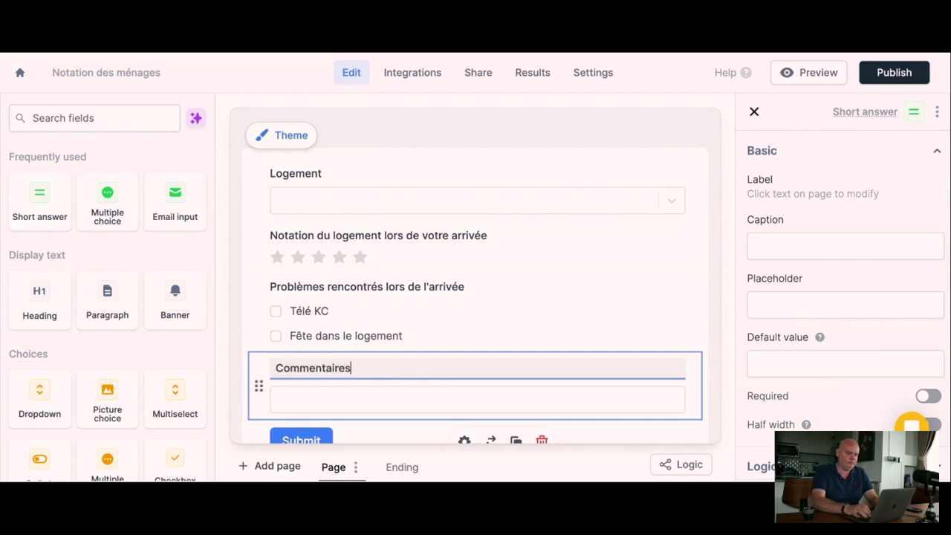
{"action": "left_click", "coordinate": [716, 320]}
Extend the short answer field's label to "Commentaires lors de l'arrivée".
{"action": "scroll", "coordinate": [716, 320], "scroll_direction": "down", "scroll_amount": 2}
{"action": "scroll", "coordinate": [715, 320], "scroll_direction": "up", "scroll_amount": 2}
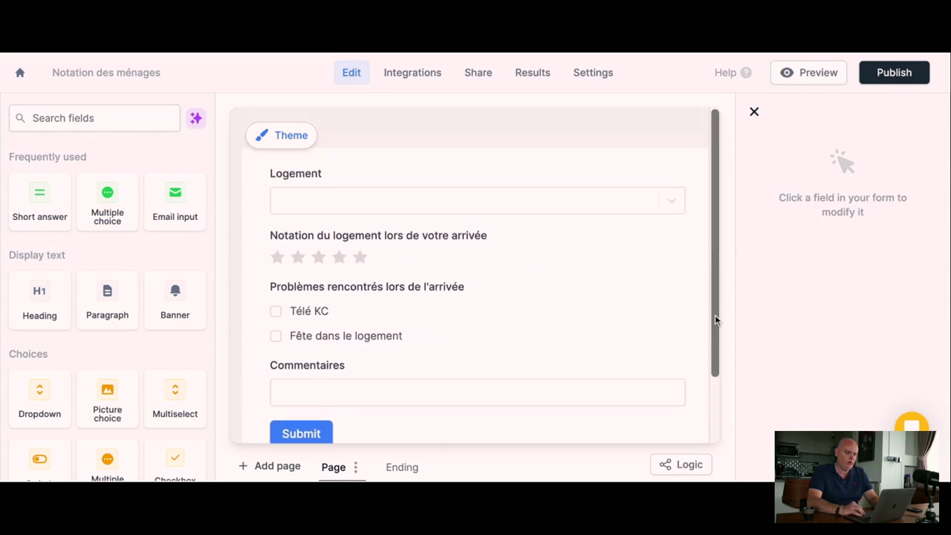
{"action": "scroll", "coordinate": [512, 340], "scroll_direction": "down", "scroll_amount": 2}
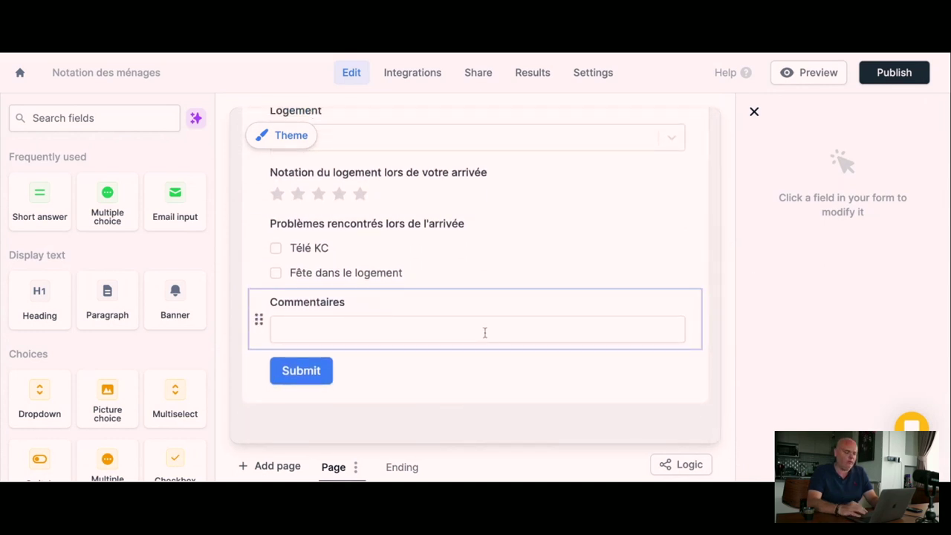
{"action": "left_click", "coordinate": [355, 298]}
{"action": "type", "text": "lors de "}
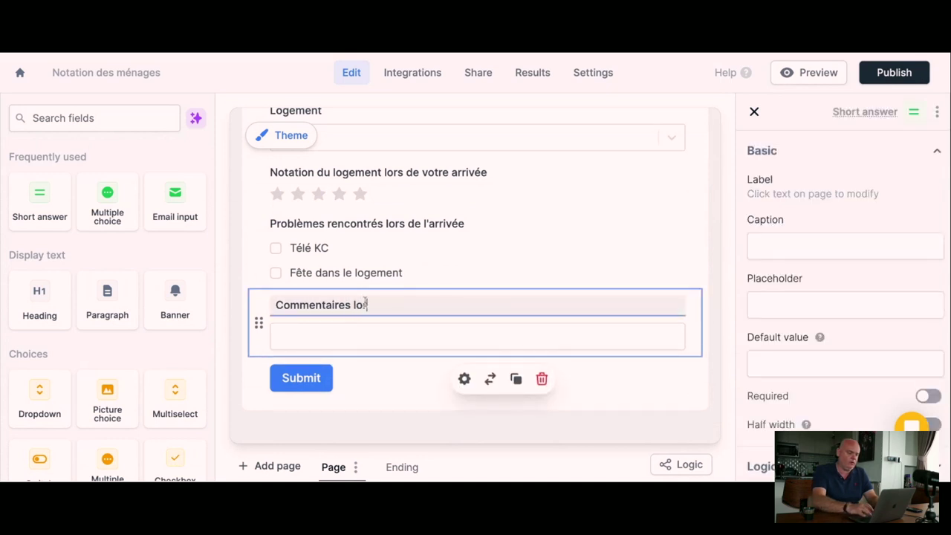
{"action": "type", "text": "l'arrivée"}
{"action": "left_click", "coordinate": [716, 214]}
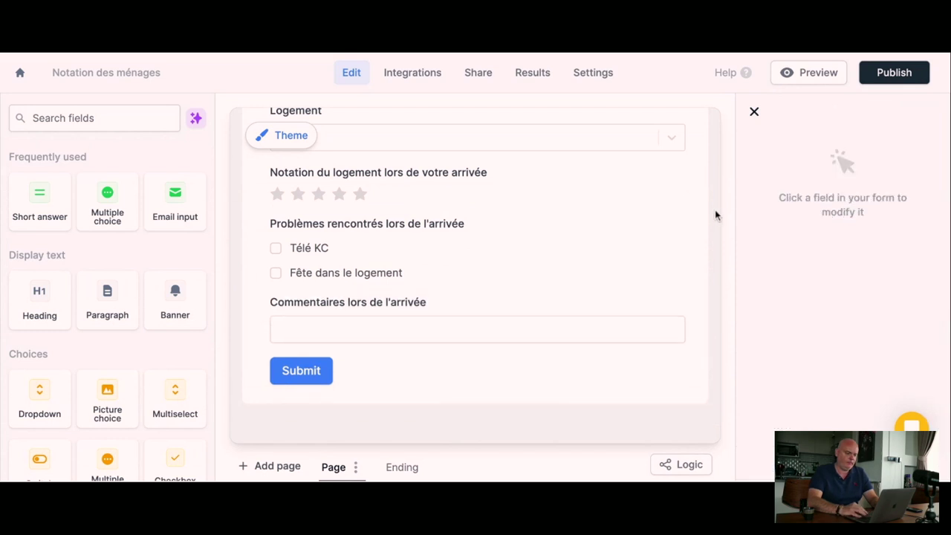
Add a File uploader below the comments field and label it "Photos du logement à l'arrivée".
{"action": "scroll", "coordinate": [667, 213], "scroll_direction": "down", "scroll_amount": 2}
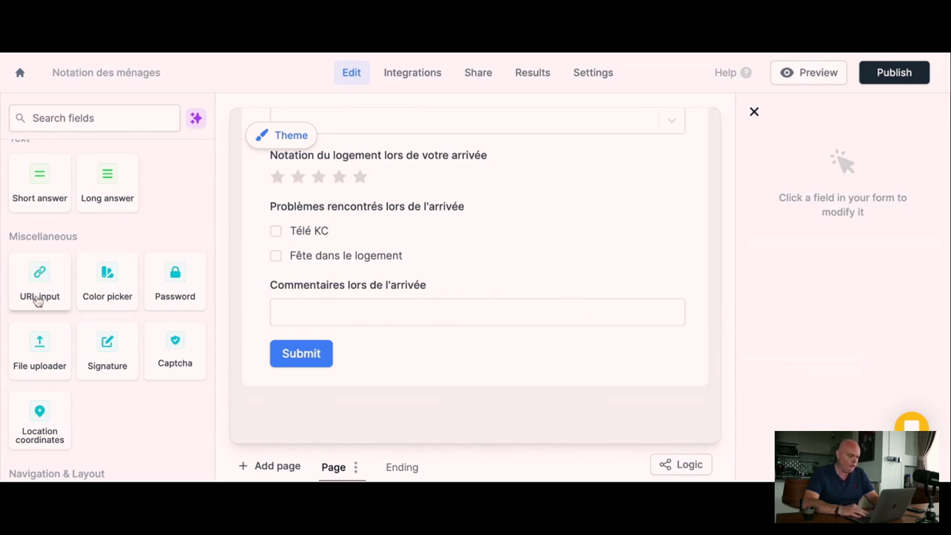
{"action": "left_click_drag", "start_coordinate": [34, 363], "coordinate": [398, 322]}
{"action": "type", "text": "Photos du logeemnt"}
{"action": "key", "text": "BackSpace"}
{"action": "key", "text": "BackSpace"}
{"action": "key", "text": "BackSpace"}
{"action": "type", "text": "ment à l'arrivée"}
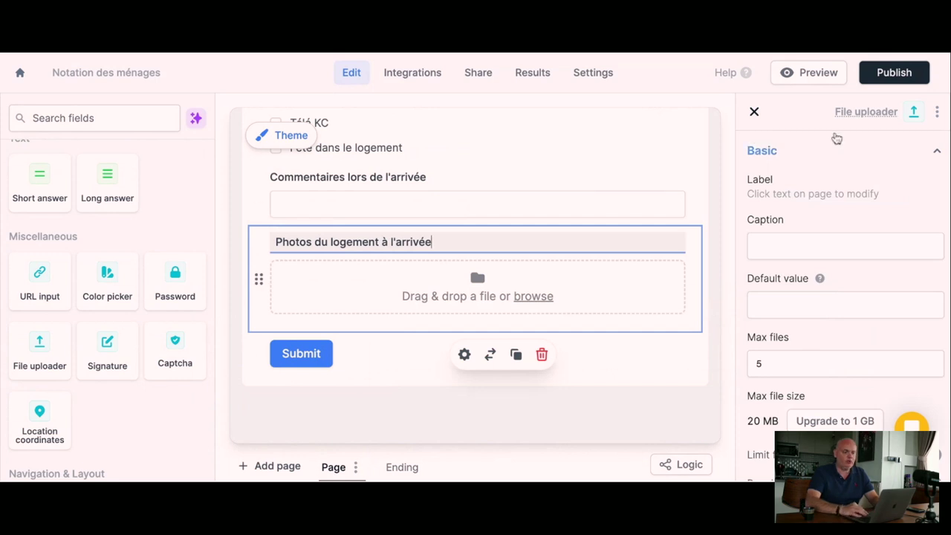
{"action": "left_click", "coordinate": [717, 196]}
Rename the form as "Entrée dans le logement".
{"action": "scroll", "coordinate": [677, 201], "scroll_direction": "up", "scroll_amount": 2}
{"action": "scroll", "coordinate": [676, 201], "scroll_direction": "up", "scroll_amount": 2}
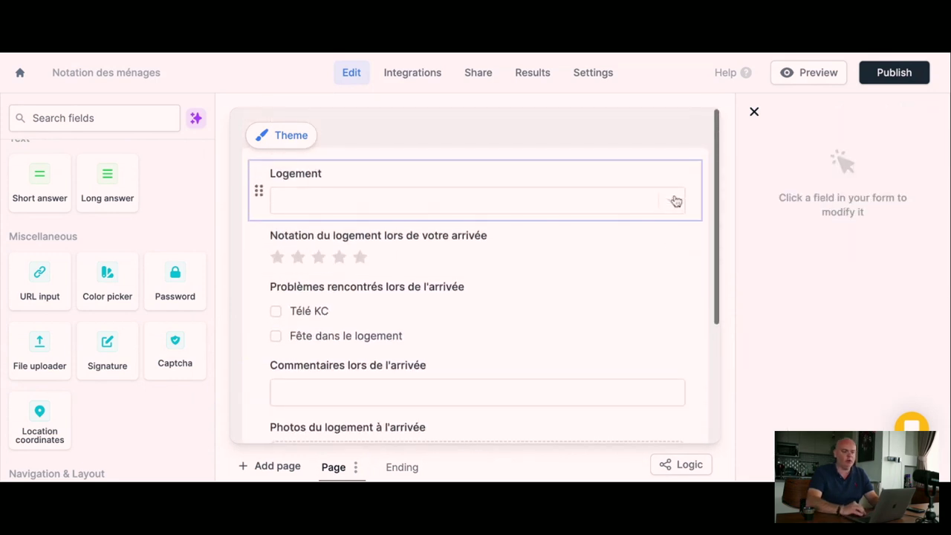
{"action": "scroll", "coordinate": [676, 197], "scroll_direction": "down", "scroll_amount": 3}
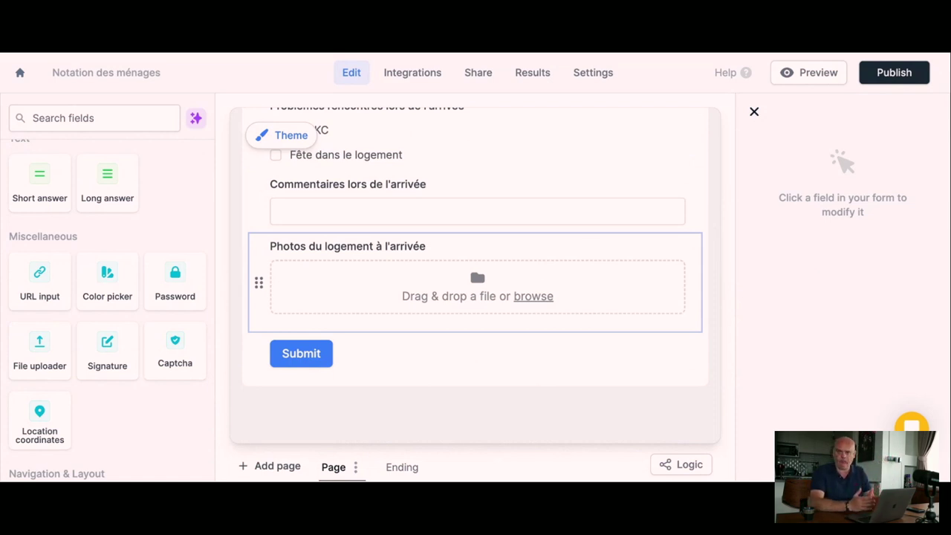
{"action": "scroll", "coordinate": [476, 297], "scroll_direction": "up", "scroll_amount": 5}
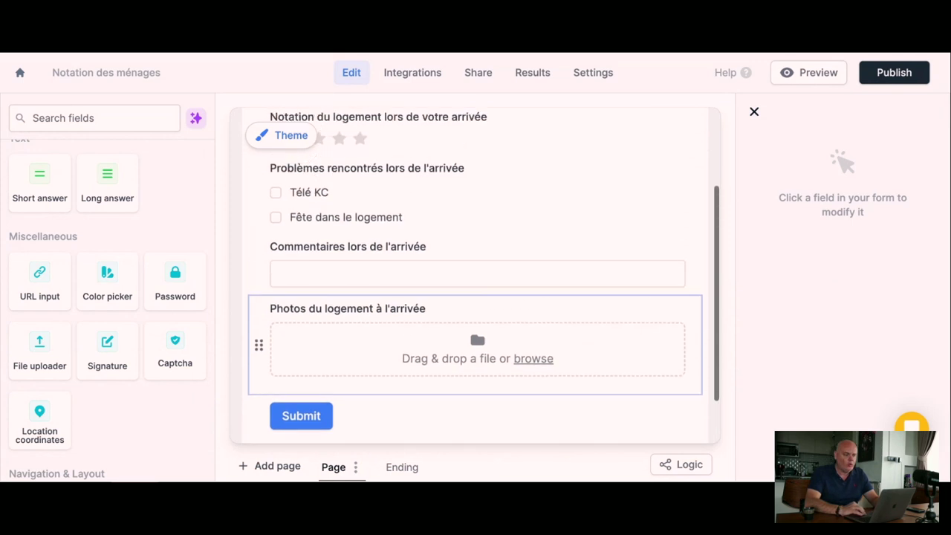
{"action": "left_click", "coordinate": [119, 72]}
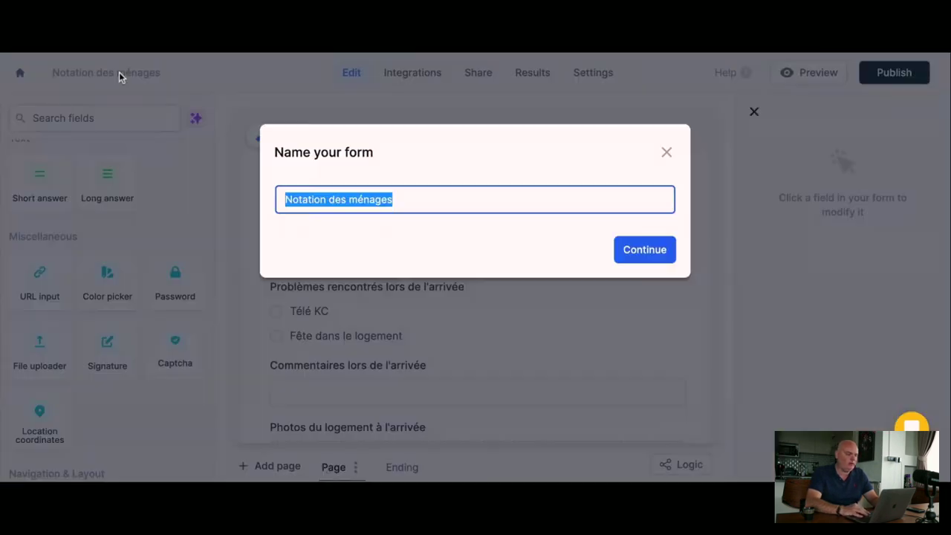
{"action": "type", "text": "Entr"}
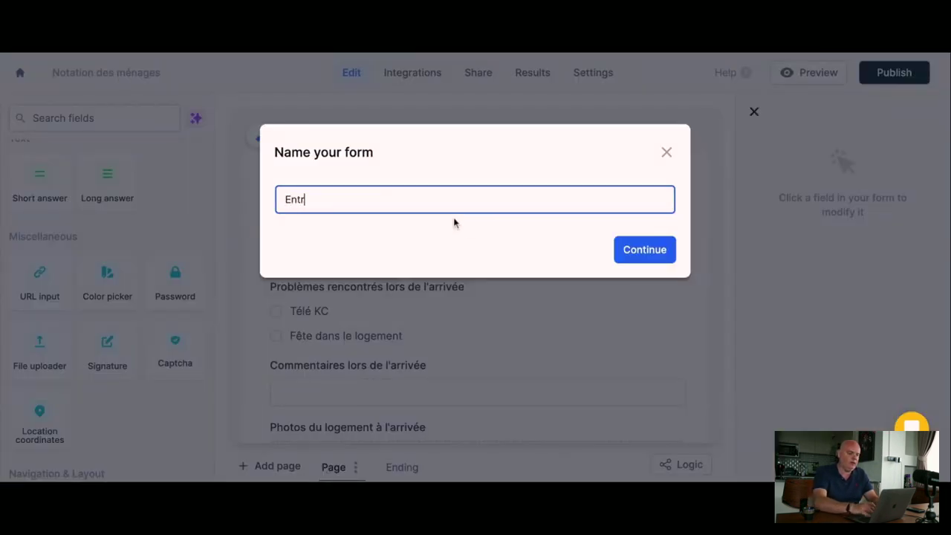
{"action": "type", "text": "ée dans le logement"}
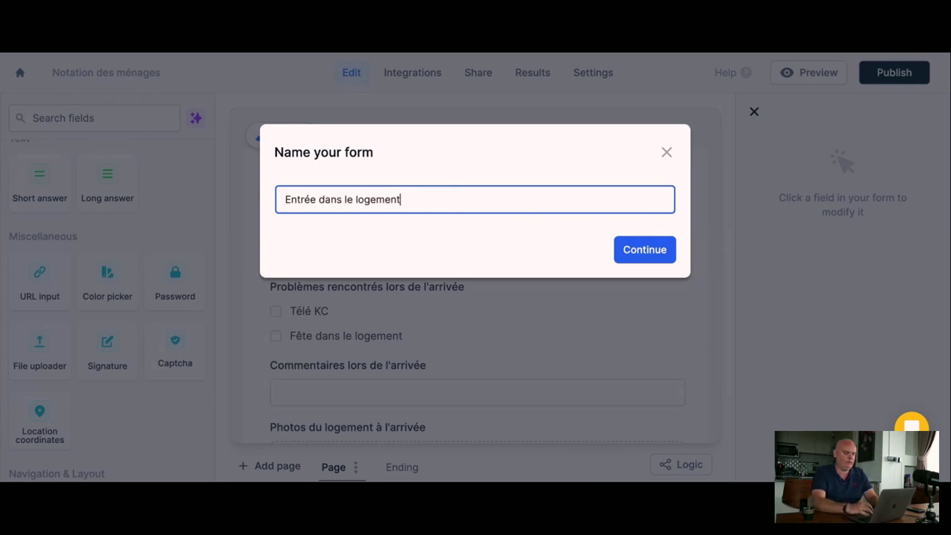
{"action": "key", "text": "Return"}
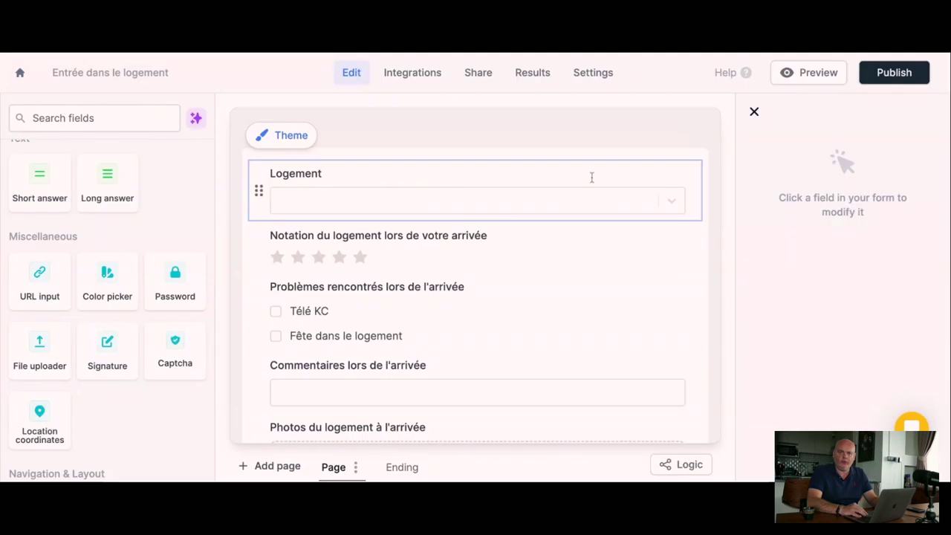
Review the form's fields and the accommodation choices in the Logement dropdown.
{"action": "scroll", "coordinate": [559, 212], "scroll_direction": "down", "scroll_amount": 5}
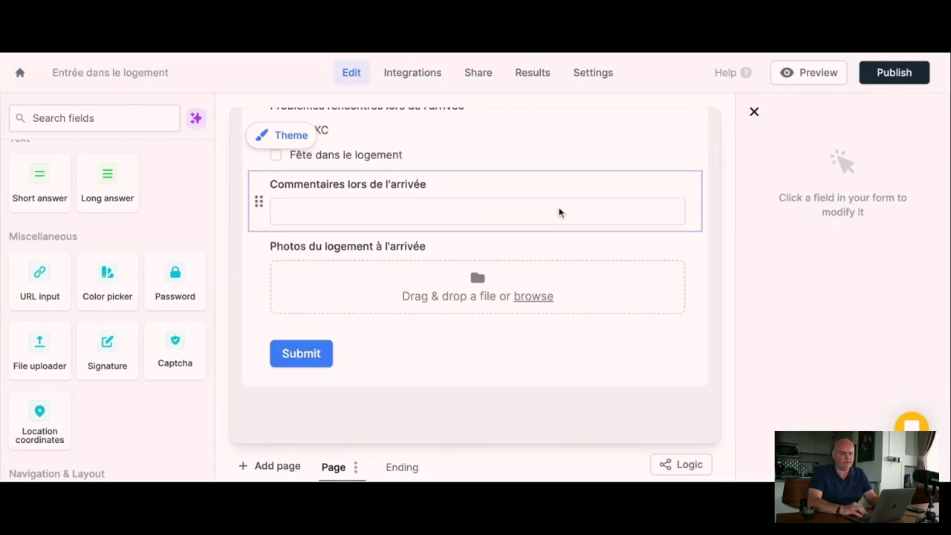
{"action": "scroll", "coordinate": [494, 283], "scroll_direction": "up", "scroll_amount": 3}
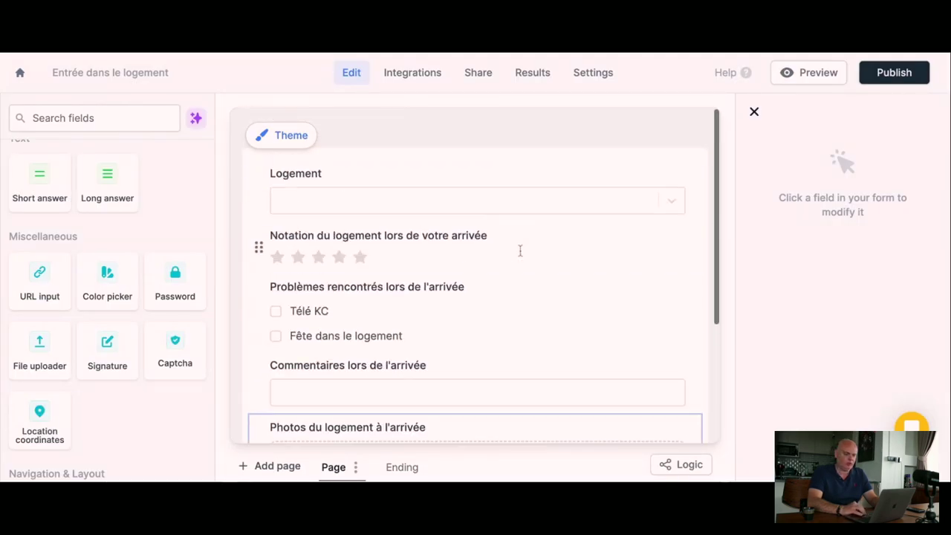
{"action": "left_click", "coordinate": [342, 209]}
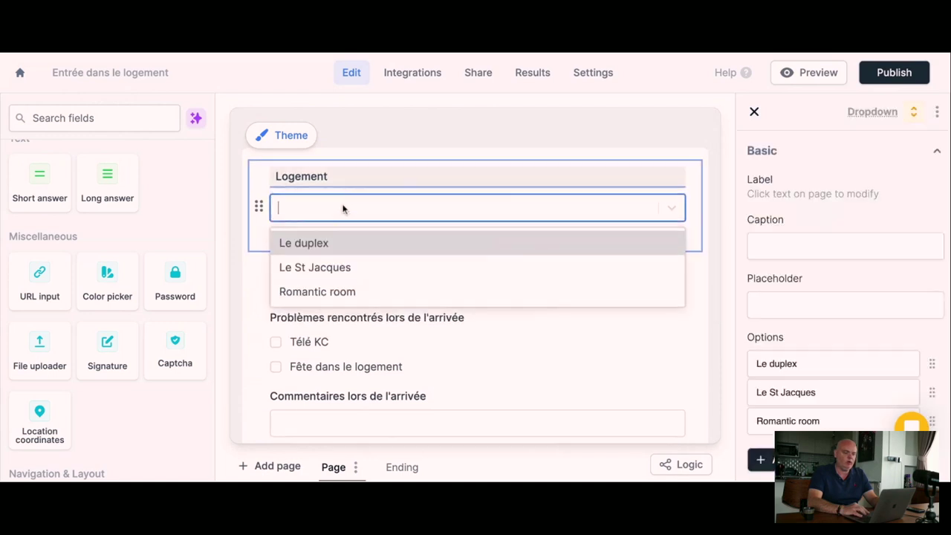
{"action": "left_click", "coordinate": [717, 238]}
{"action": "scroll", "coordinate": [718, 237], "scroll_direction": "down", "scroll_amount": 3}
{"action": "scroll", "coordinate": [717, 237], "scroll_direction": "down", "scroll_amount": 1}
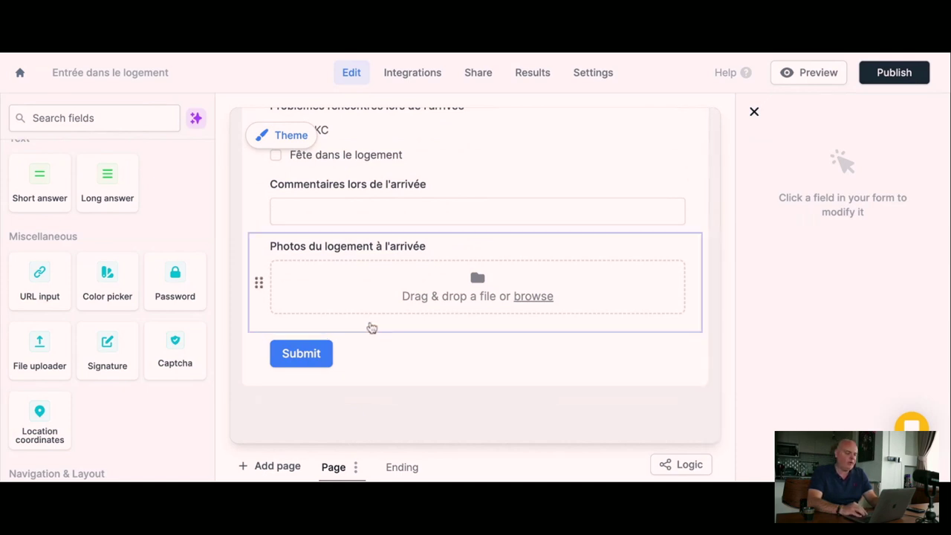
Add a Checkboxes field below the photo uploader and label it "A prevoir dans le logement".
{"action": "scroll", "coordinate": [113, 272], "scroll_direction": "up", "scroll_amount": 5}
{"action": "scroll", "coordinate": [114, 275], "scroll_direction": "up", "scroll_amount": 4}
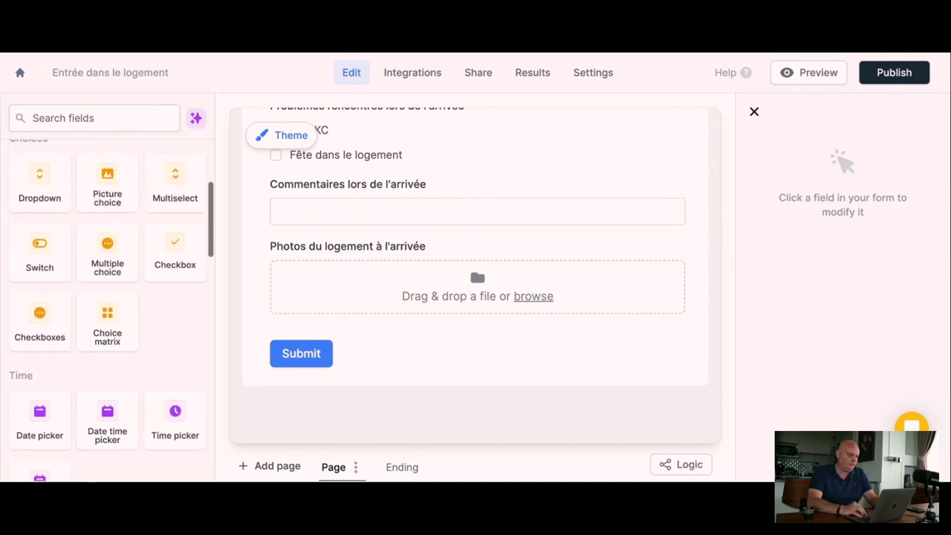
{"action": "scroll", "coordinate": [111, 297], "scroll_direction": "up", "scroll_amount": 2}
{"action": "left_click_drag", "start_coordinate": [38, 389], "coordinate": [39, 384]}
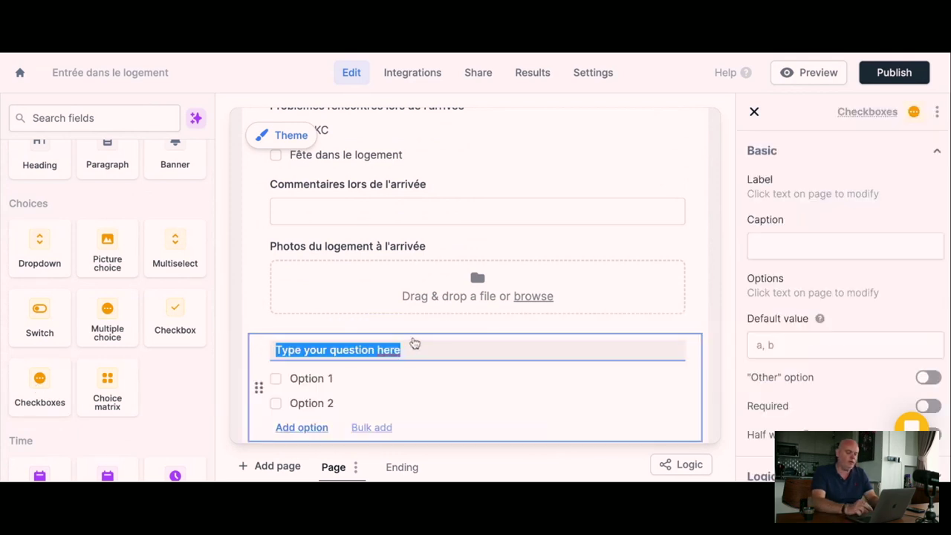
{"action": "type", "text": "A prevoir dans le logement"}
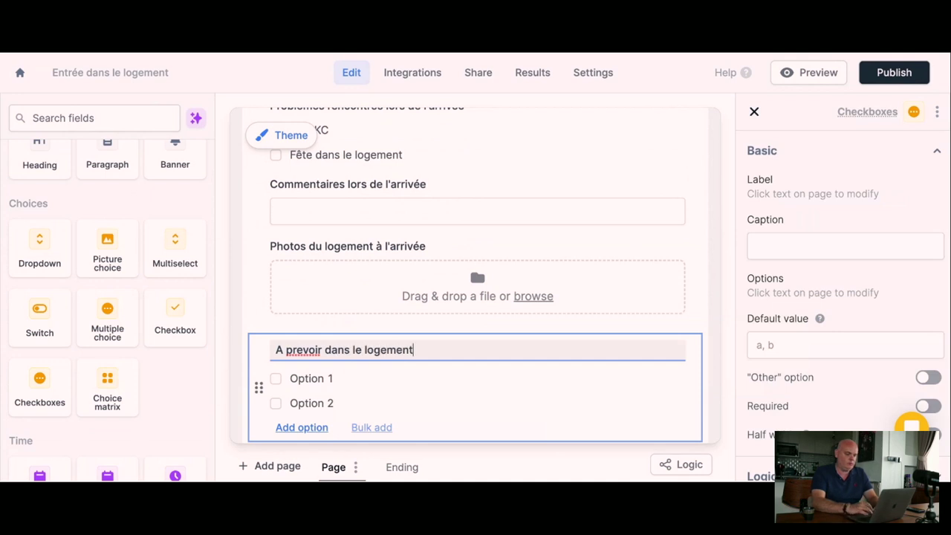
Name the new checkboxes' options "Piles télécommandes" and "Papier toilette en plus", then deselect the field.
{"action": "left_click", "coordinate": [329, 378]}
{"action": "type", "text": "Pi"}
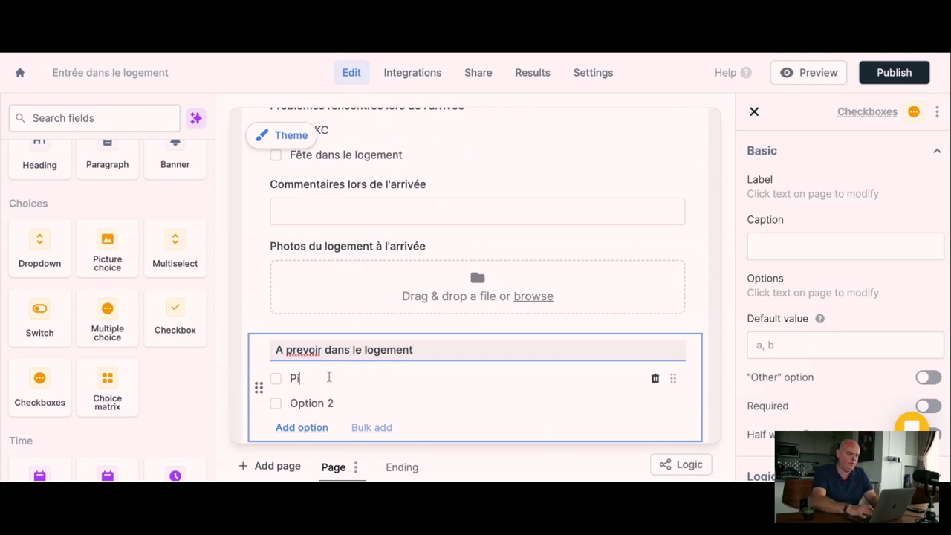
{"action": "type", "text": "les télécommandes"}
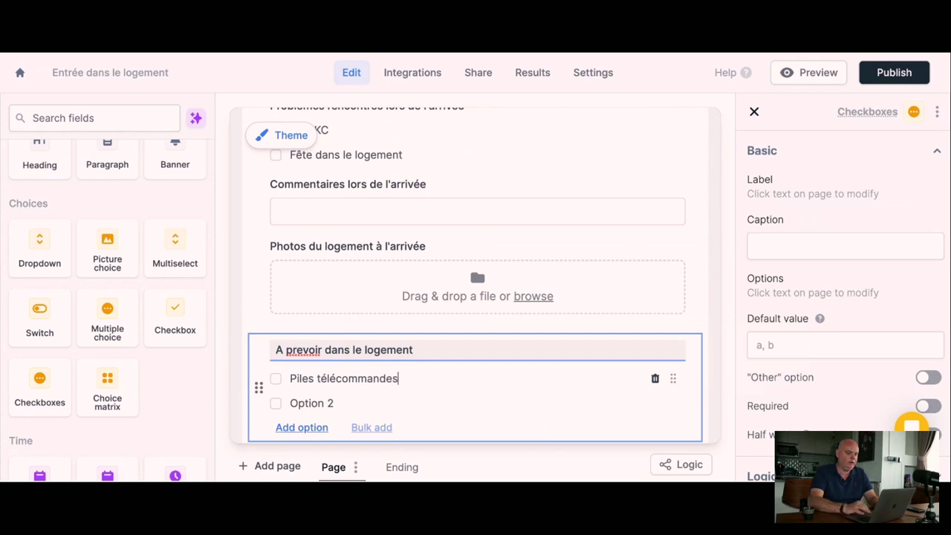
{"action": "left_click", "coordinate": [334, 402]}
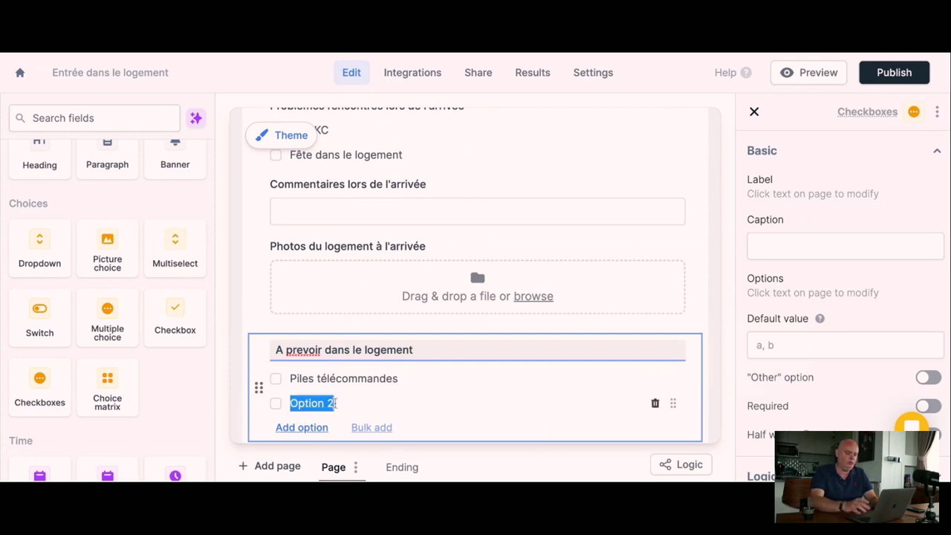
{"action": "type", "text": "Papier"}
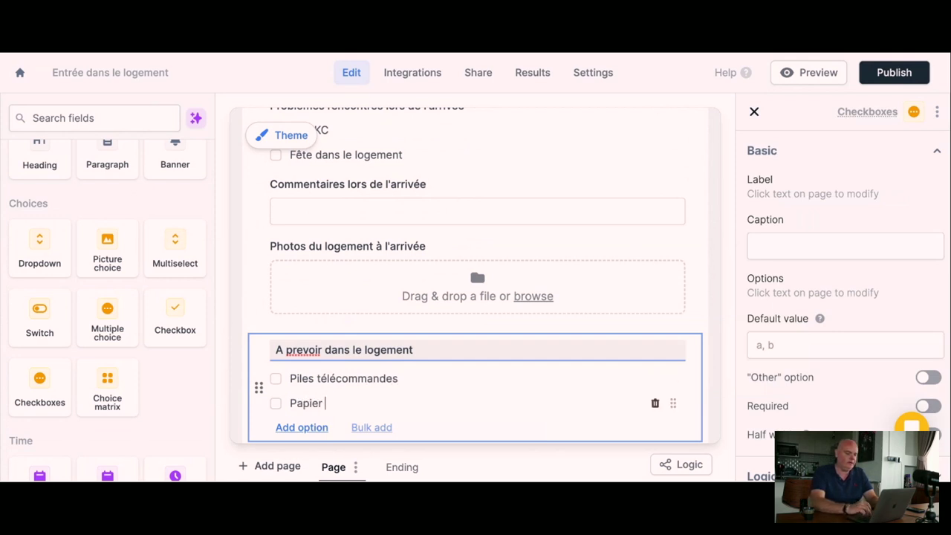
{"action": "type", "text": " toilette en plus"}
{"action": "left_click", "coordinate": [711, 310]}
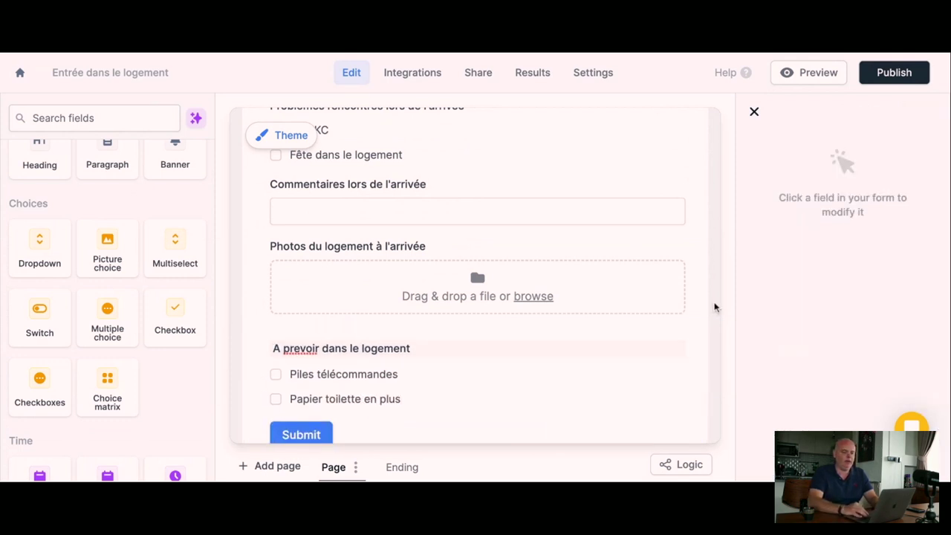
{"action": "scroll", "coordinate": [715, 306], "scroll_direction": "down", "scroll_amount": 2}
{"action": "scroll", "coordinate": [715, 306], "scroll_direction": "up", "scroll_amount": 2}
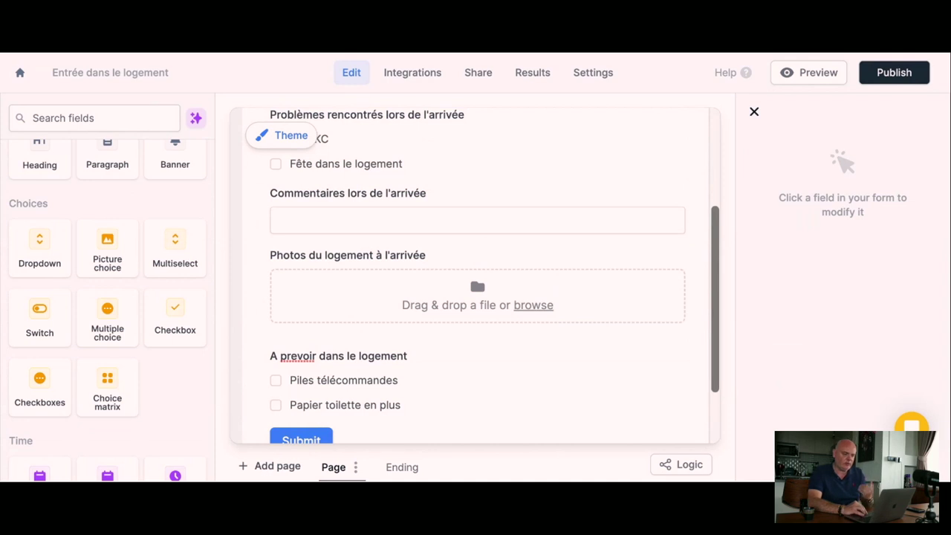
Replace the ending page's title with "Merci" and switch the ending type to Redirect.
{"action": "scroll", "coordinate": [611, 308], "scroll_direction": "down", "scroll_amount": 2}
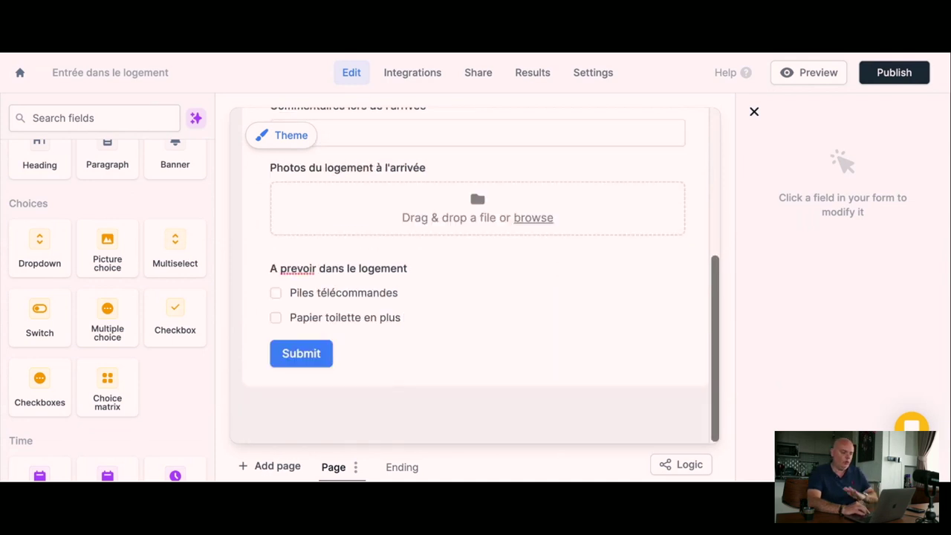
{"action": "scroll", "coordinate": [611, 307], "scroll_direction": "up", "scroll_amount": 6}
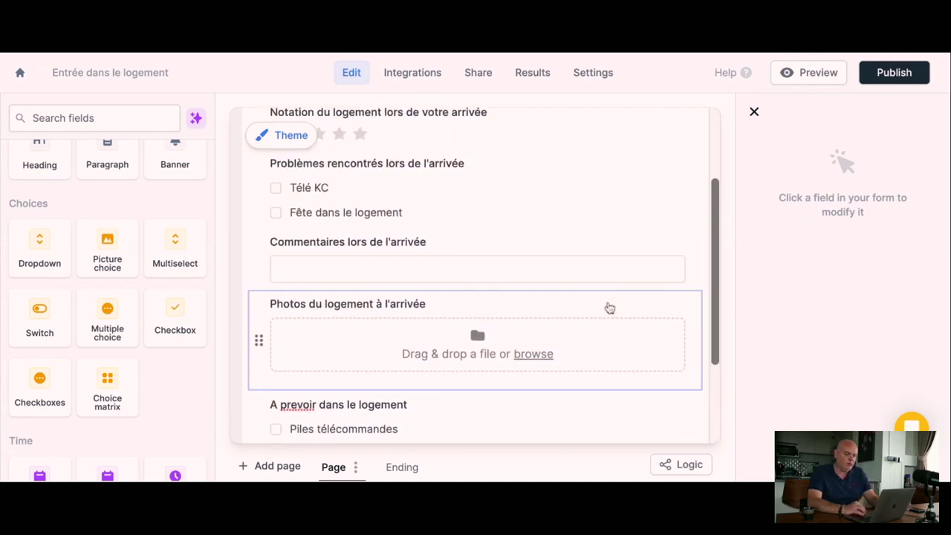
{"action": "scroll", "coordinate": [610, 307], "scroll_direction": "down", "scroll_amount": 6}
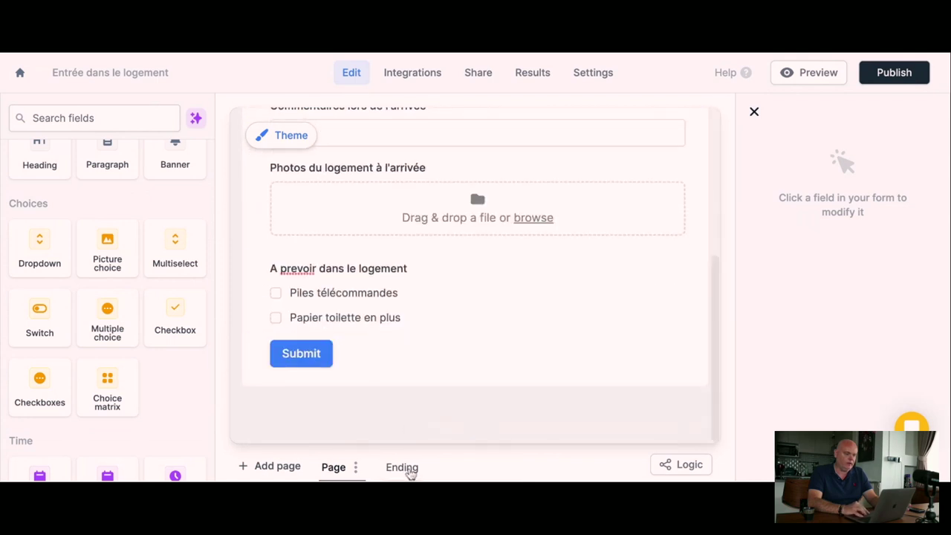
{"action": "scroll", "coordinate": [433, 415], "scroll_direction": "down", "scroll_amount": 2}
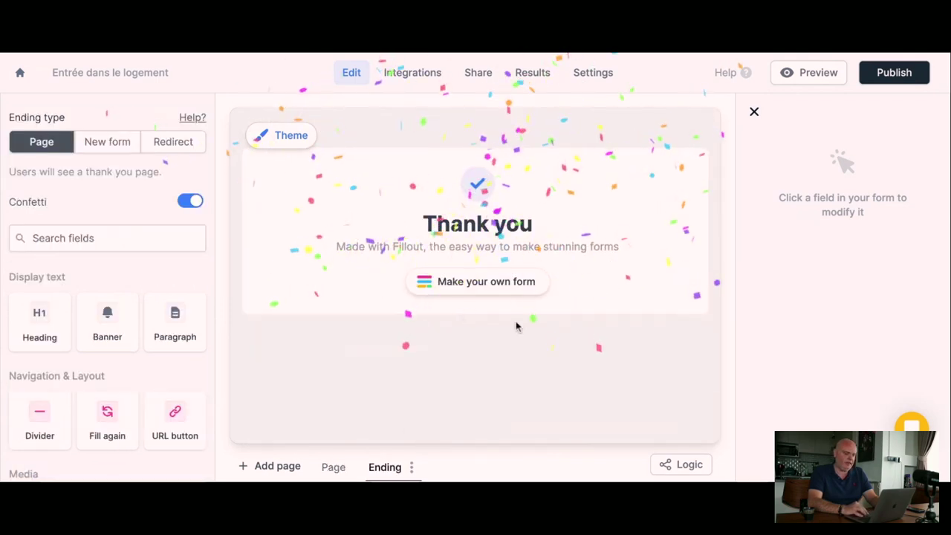
{"action": "left_click", "coordinate": [463, 227]}
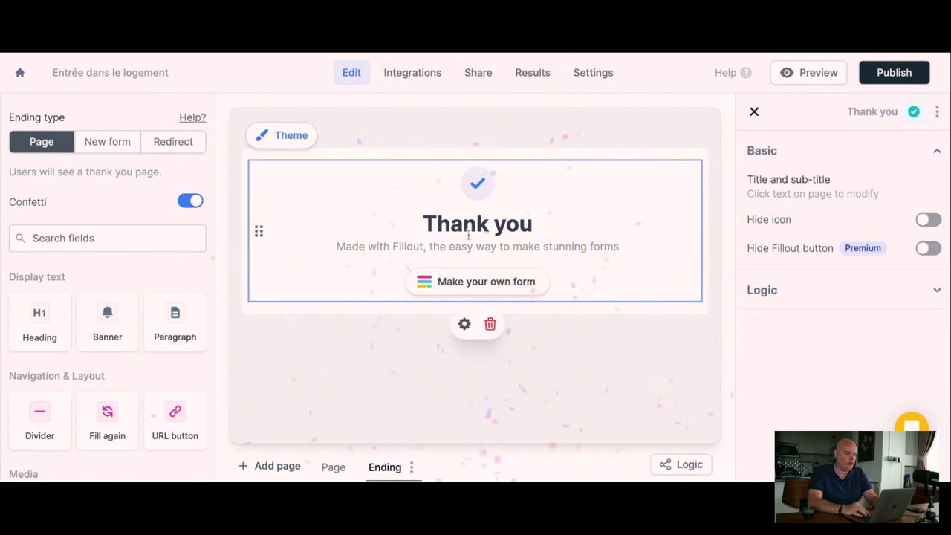
{"action": "left_click_drag", "start_coordinate": [427, 225], "coordinate": [552, 225]}
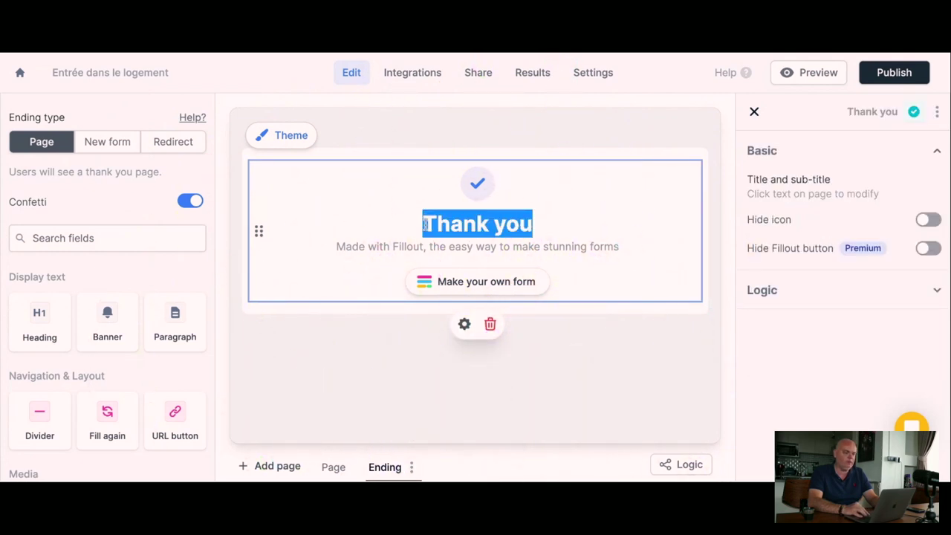
{"action": "type", "text": "Merci"}
{"action": "key", "text": "BackSpace"}
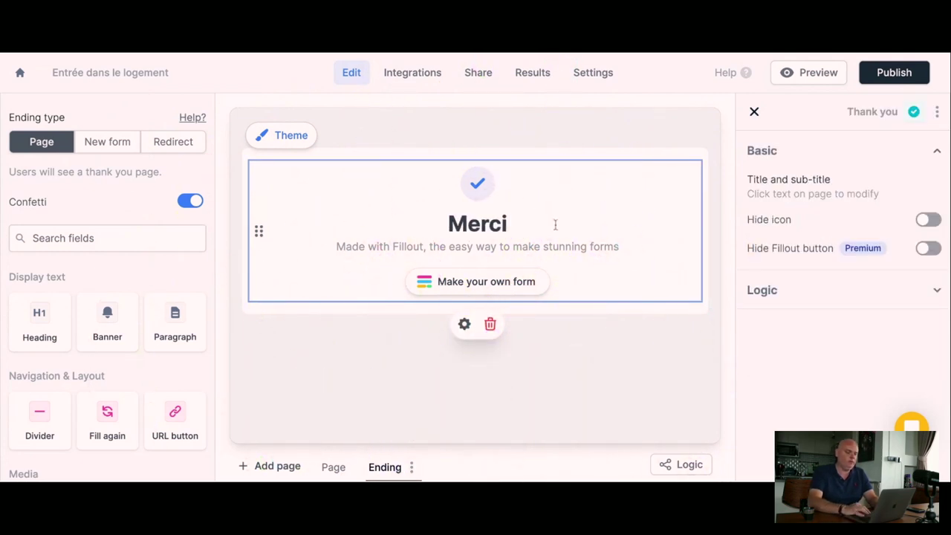
{"action": "left_click", "coordinate": [602, 416]}
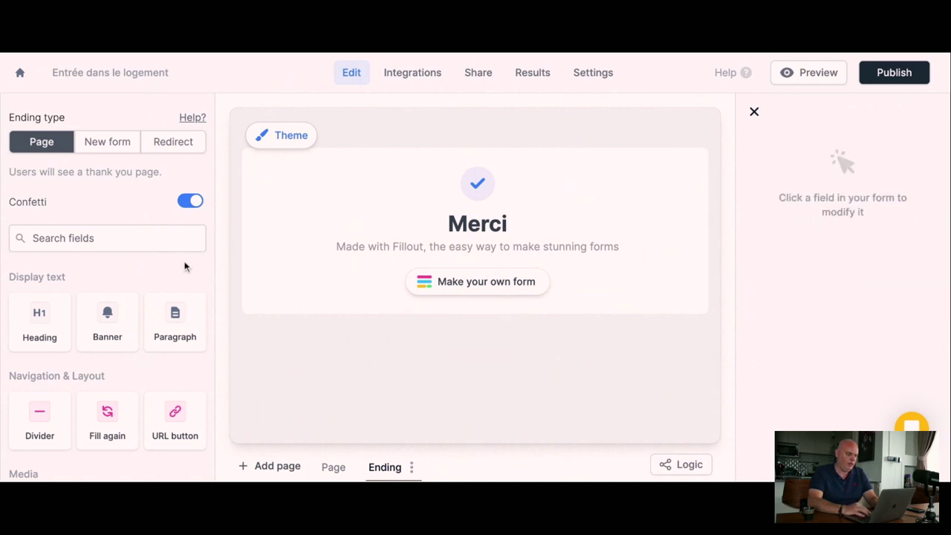
{"action": "left_click", "coordinate": [117, 149]}
{"action": "left_click", "coordinate": [165, 151]}
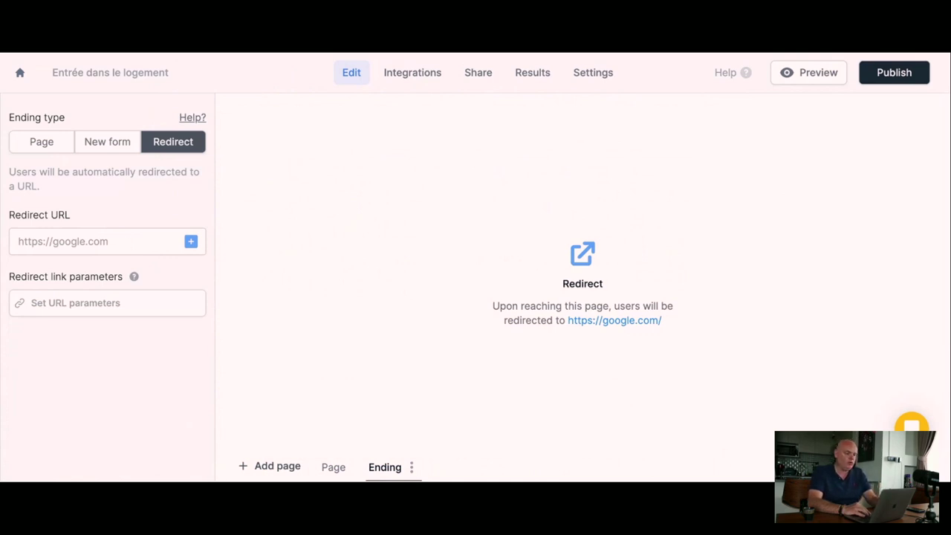
Examine the available integrations for the form, from databases and APIs to third-party and premium connections.
{"action": "left_click", "coordinate": [413, 86]}
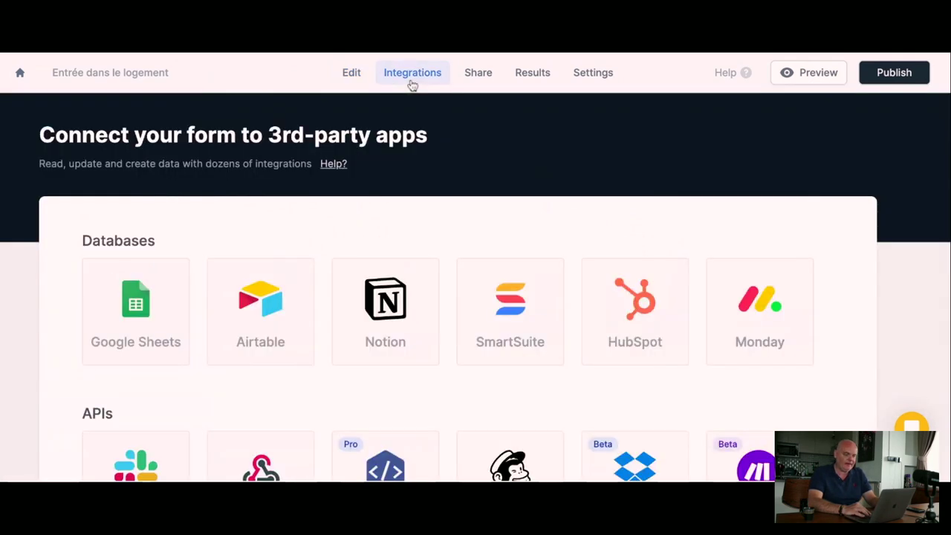
{"action": "scroll", "coordinate": [455, 188], "scroll_direction": "down", "scroll_amount": 1}
{"action": "scroll", "coordinate": [456, 188], "scroll_direction": "down", "scroll_amount": 2}
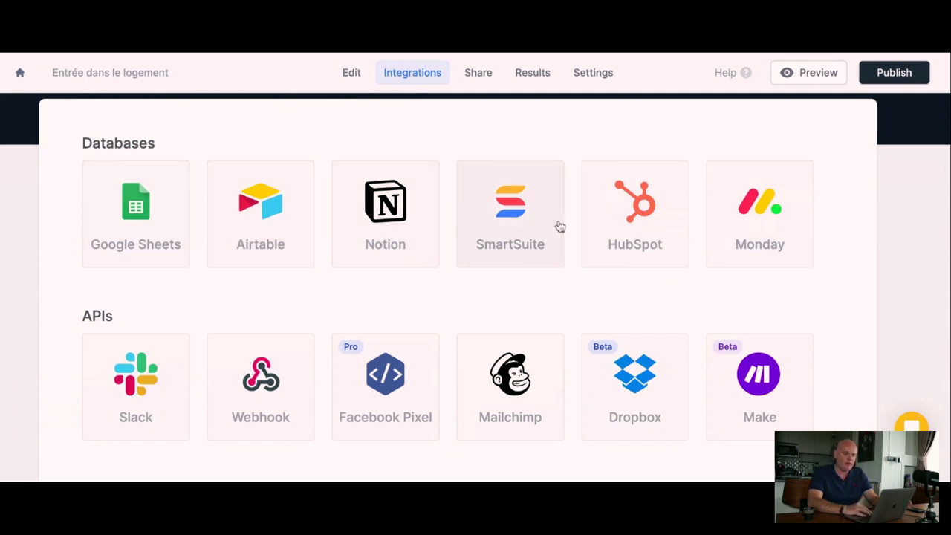
{"action": "scroll", "coordinate": [613, 239], "scroll_direction": "down", "scroll_amount": 1}
{"action": "scroll", "coordinate": [613, 239], "scroll_direction": "down", "scroll_amount": 3}
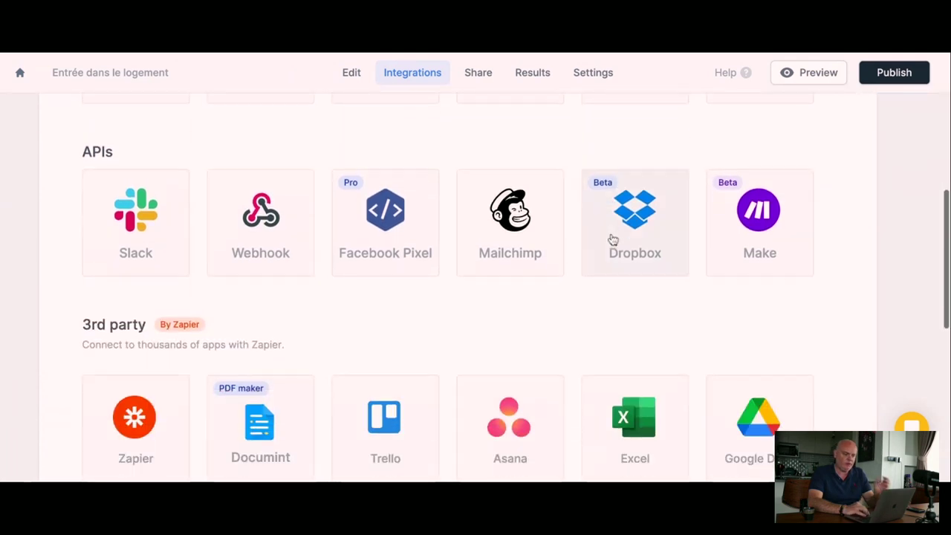
{"action": "scroll", "coordinate": [681, 242], "scroll_direction": "down", "scroll_amount": 2}
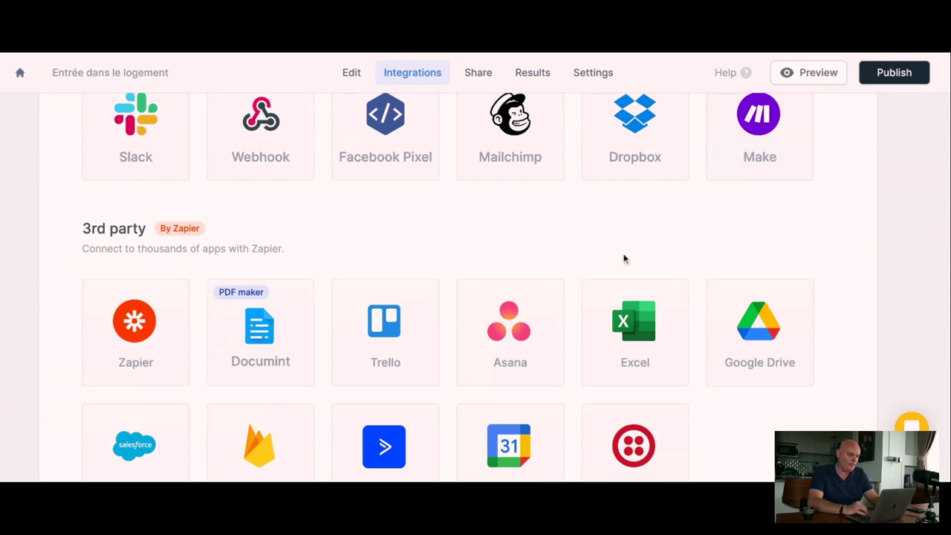
{"action": "scroll", "coordinate": [264, 193], "scroll_direction": "down", "scroll_amount": 1}
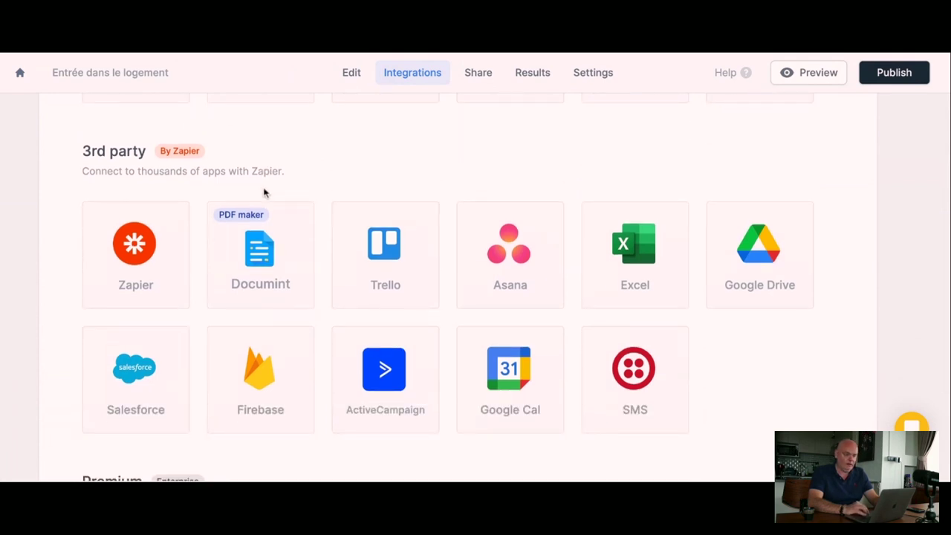
{"action": "scroll", "coordinate": [333, 220], "scroll_direction": "down", "scroll_amount": 2}
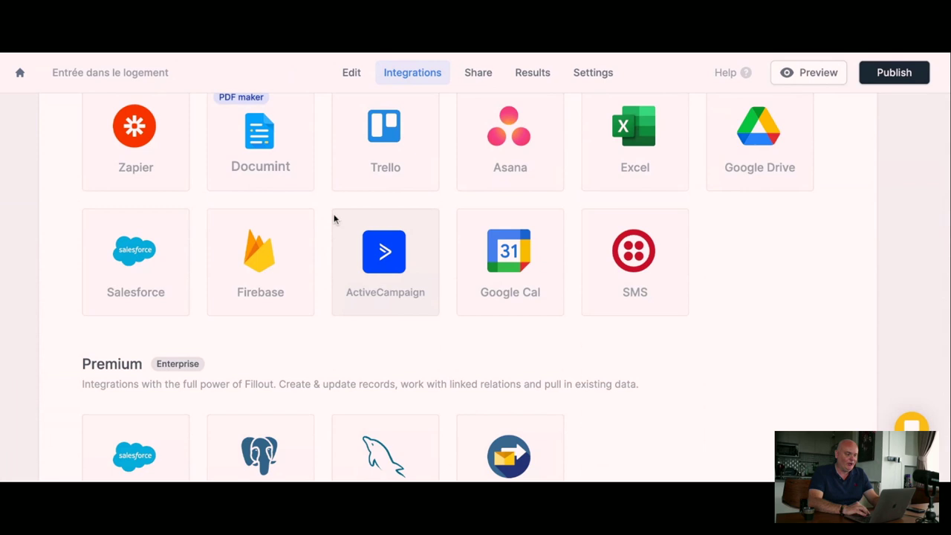
{"action": "scroll", "coordinate": [333, 217], "scroll_direction": "up", "scroll_amount": 2}
{"action": "scroll", "coordinate": [334, 216], "scroll_direction": "down", "scroll_amount": 4}
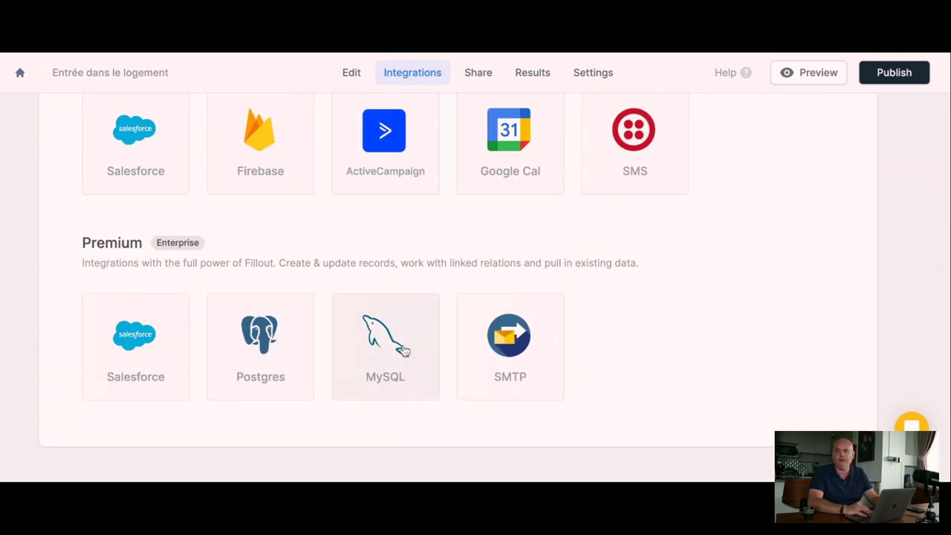
{"action": "scroll", "coordinate": [744, 269], "scroll_direction": "up", "scroll_amount": 8}
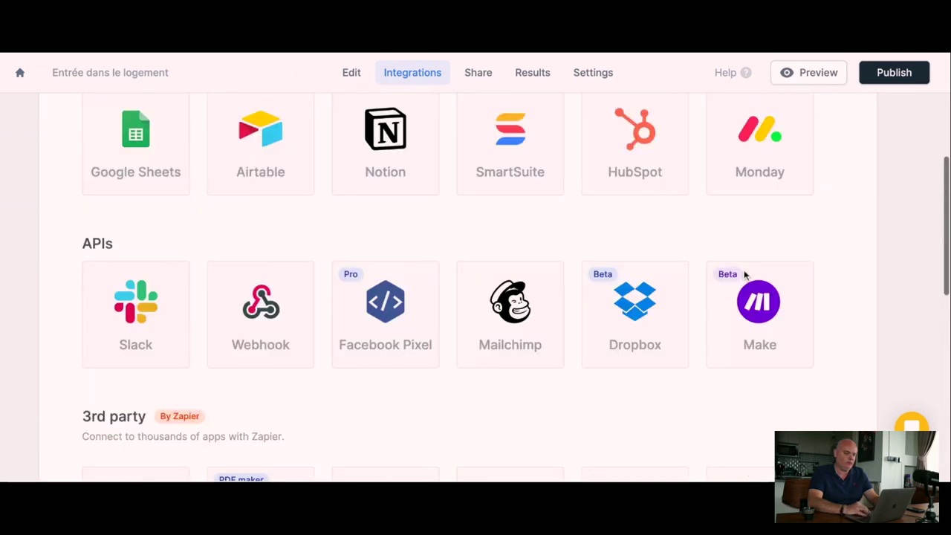
{"action": "scroll", "coordinate": [744, 270], "scroll_direction": "up", "scroll_amount": 3}
Return to the form editor, publish the form and copy its public link.
{"action": "left_click", "coordinate": [350, 73]}
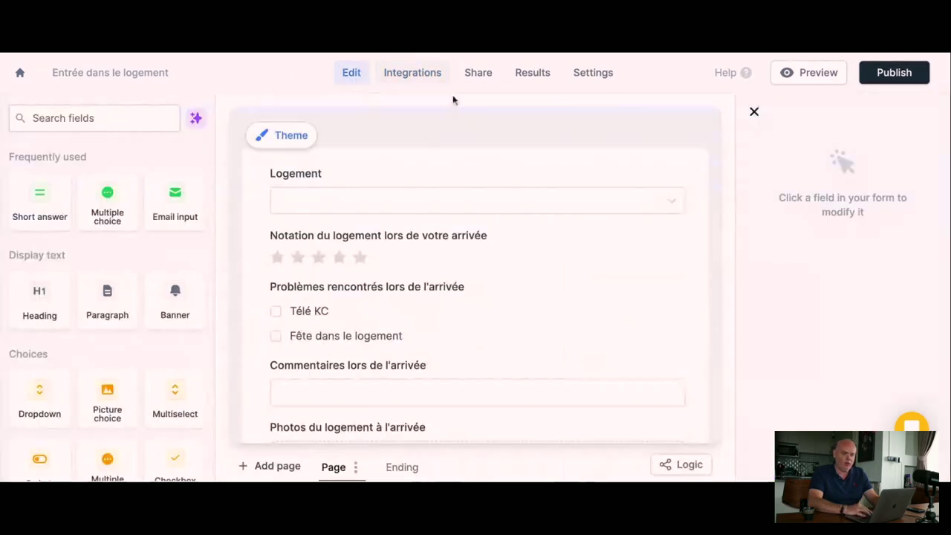
{"action": "left_click", "coordinate": [883, 74]}
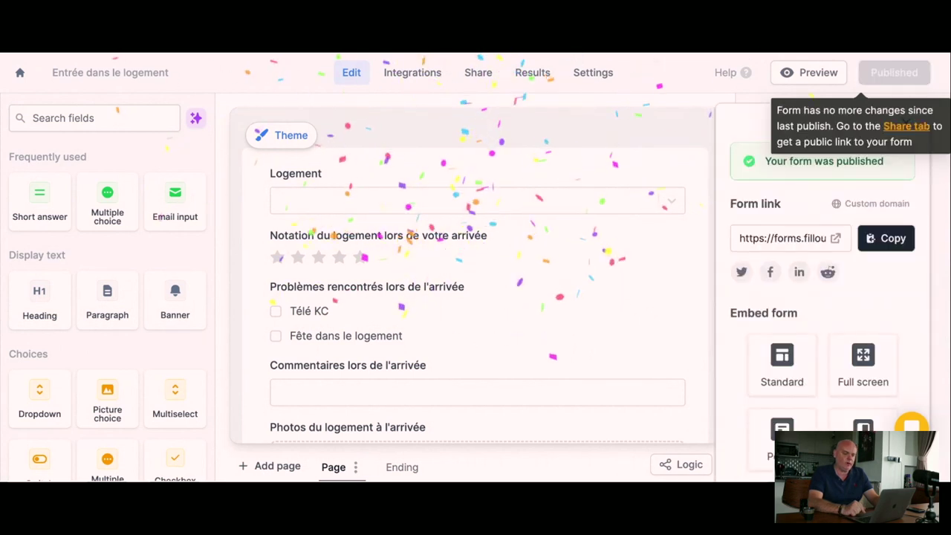
{"action": "left_click", "coordinate": [776, 238]}
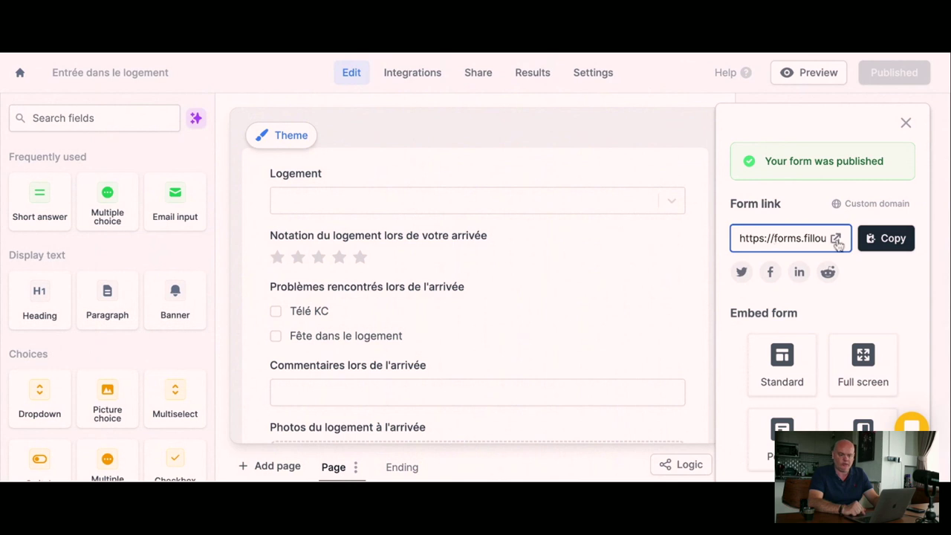
{"action": "left_click", "coordinate": [881, 238]}
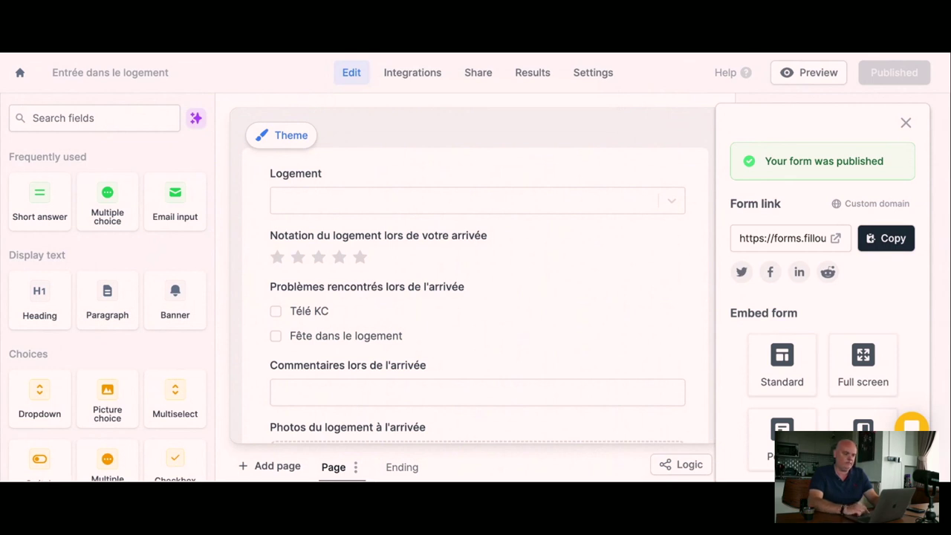
Open the published form, choose "Le St Jacques" as the Logement and give it a four-star rating.
{"action": "key", "text": "Return"}
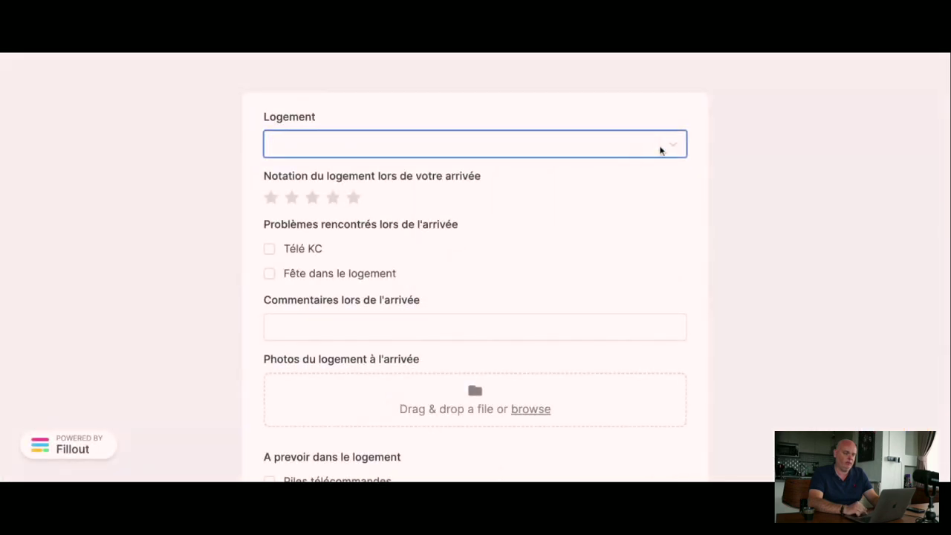
{"action": "left_click", "coordinate": [669, 147]}
{"action": "left_click", "coordinate": [573, 212]}
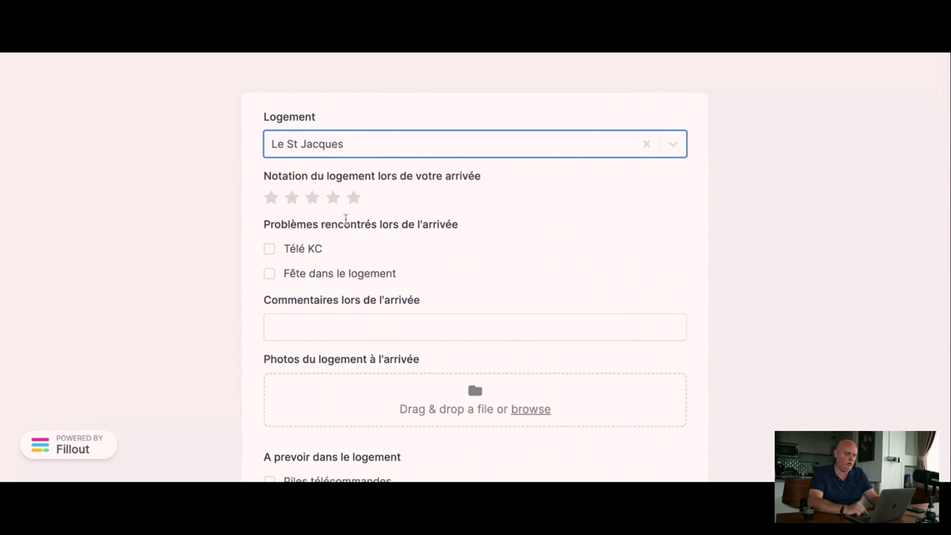
{"action": "left_click", "coordinate": [333, 196]}
{"action": "scroll", "coordinate": [557, 267], "scroll_direction": "down", "scroll_amount": 1}
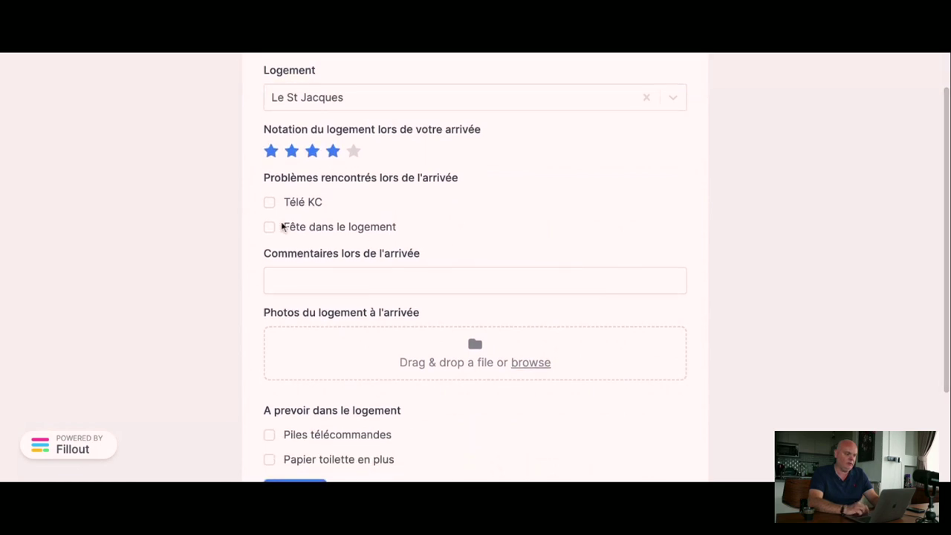
Review the published form's comment, photo upload and supplies fields down to the submit option.
{"action": "scroll", "coordinate": [450, 210], "scroll_direction": "down", "scroll_amount": 2}
{"action": "left_click", "coordinate": [382, 172]}
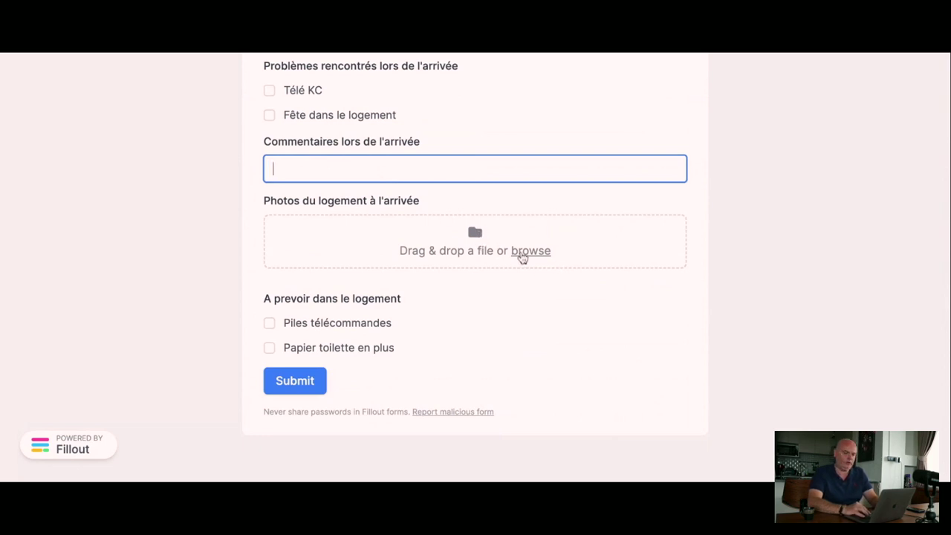
{"action": "left_click", "coordinate": [627, 52]}
{"action": "left_click", "coordinate": [628, 53]}
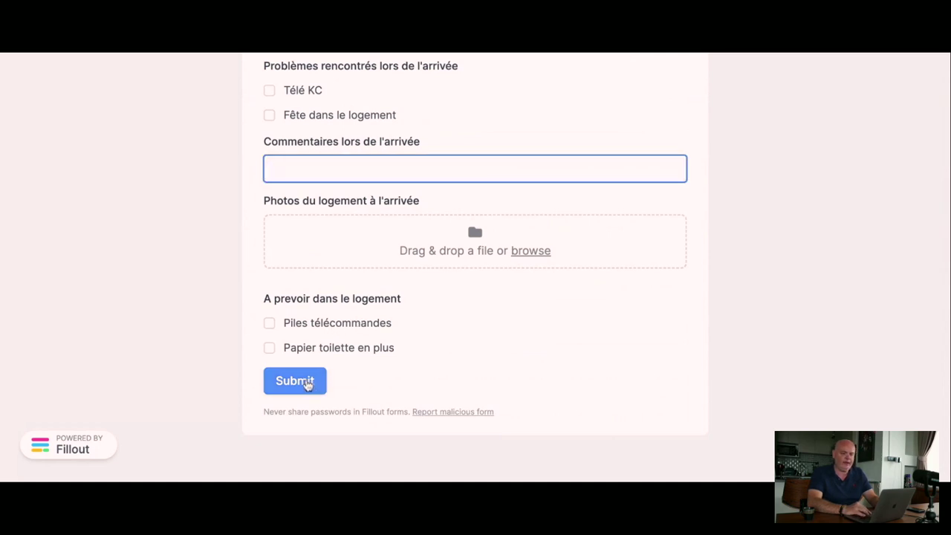
{"action": "scroll", "coordinate": [546, 305], "scroll_direction": "up", "scroll_amount": 5}
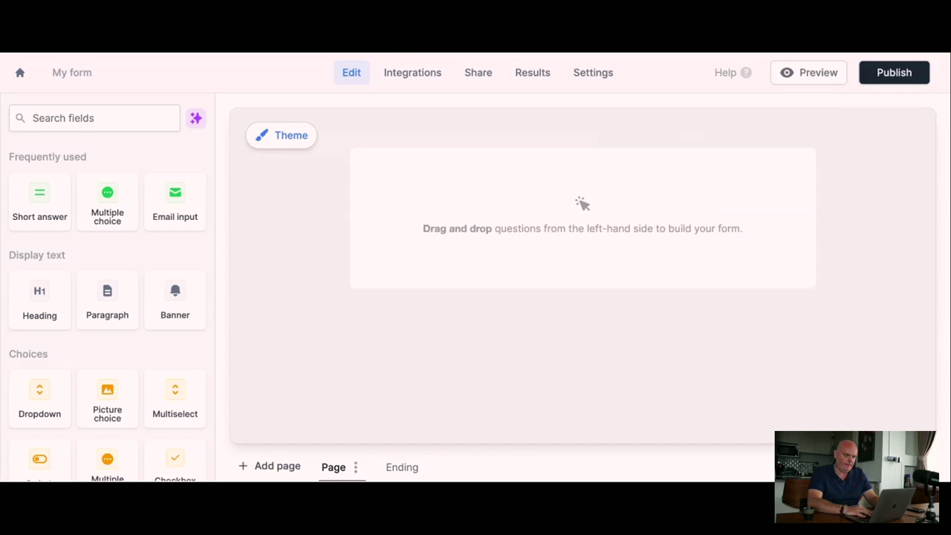
Return to the list of forms and open the latest version of the "Notation ménage" form.
{"action": "left_click", "coordinate": [532, 73]}
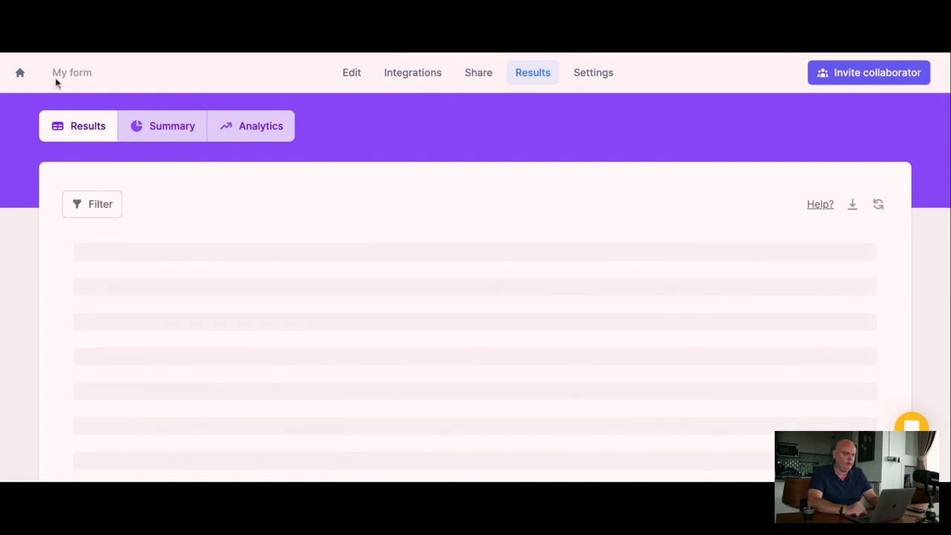
{"action": "left_click", "coordinate": [20, 73]}
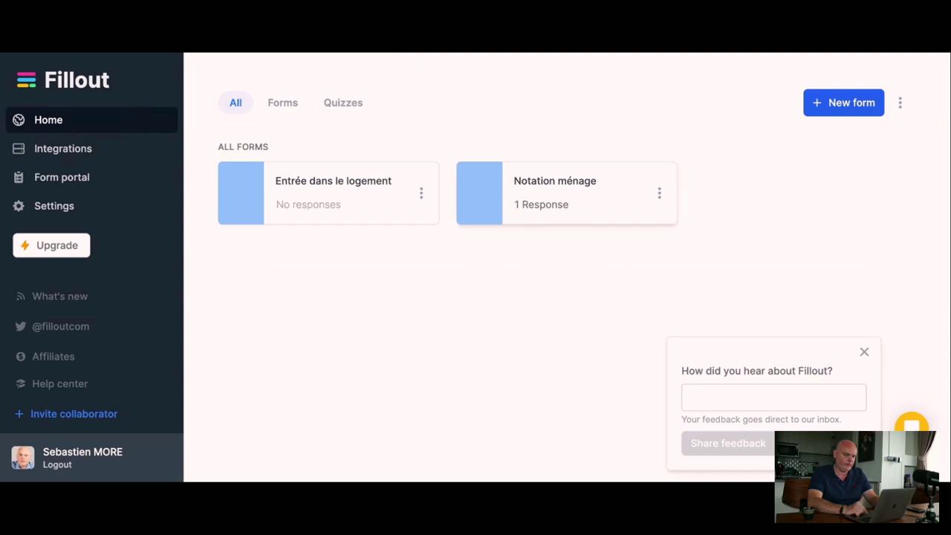
{"action": "left_click", "coordinate": [551, 191]}
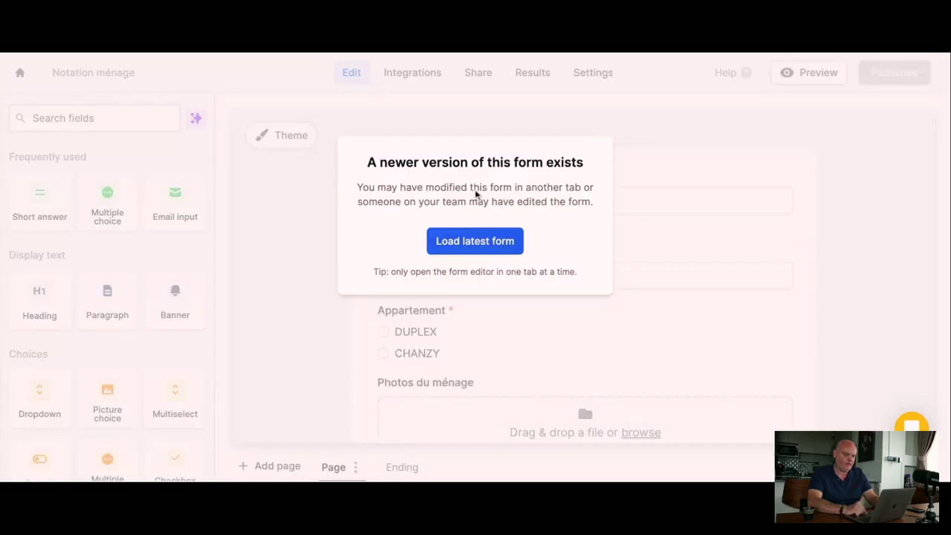
{"action": "left_click", "coordinate": [503, 249]}
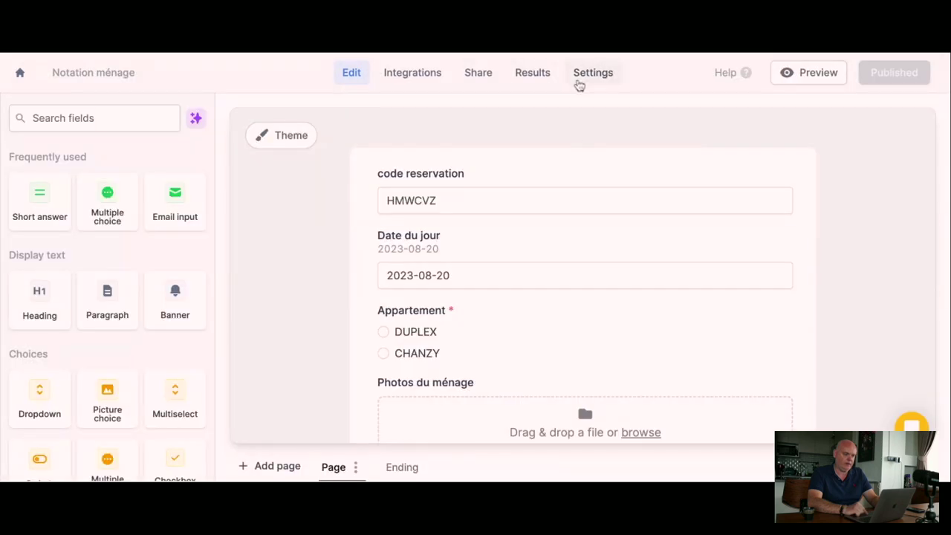
Examine the submitted results of the "Notation ménage" form and show the filter options for them.
{"action": "left_click", "coordinate": [533, 73]}
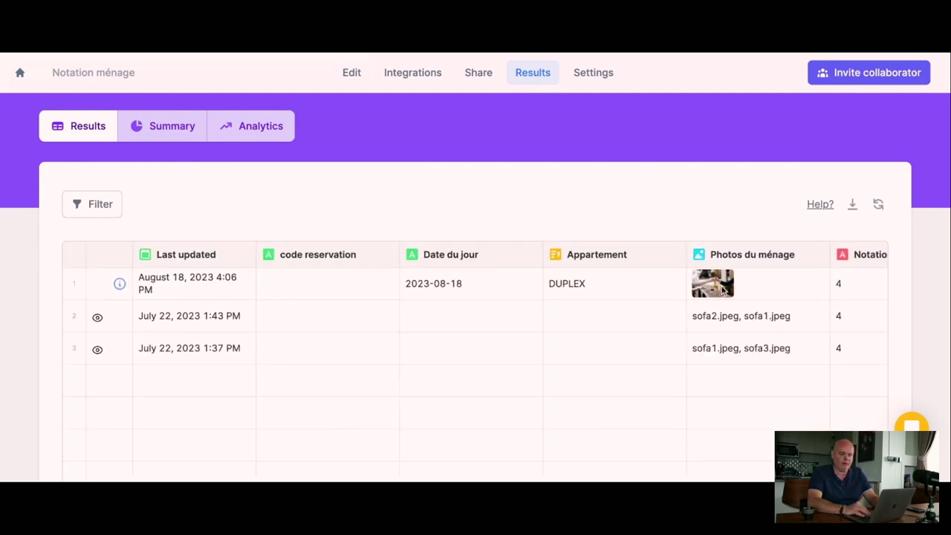
{"action": "scroll", "coordinate": [802, 285], "scroll_direction": "right", "scroll_amount": 5}
{"action": "scroll", "coordinate": [802, 286], "scroll_direction": "left", "scroll_amount": 5}
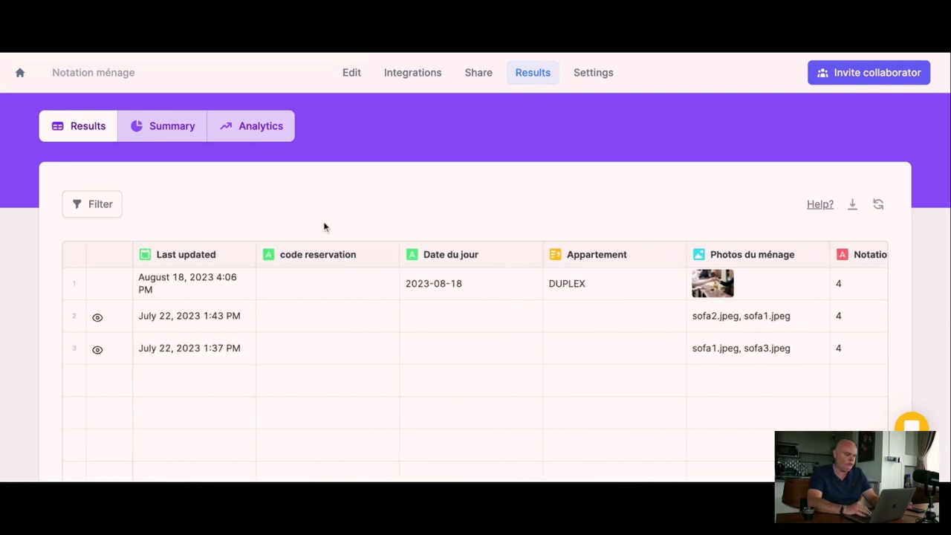
{"action": "left_click", "coordinate": [79, 212]}
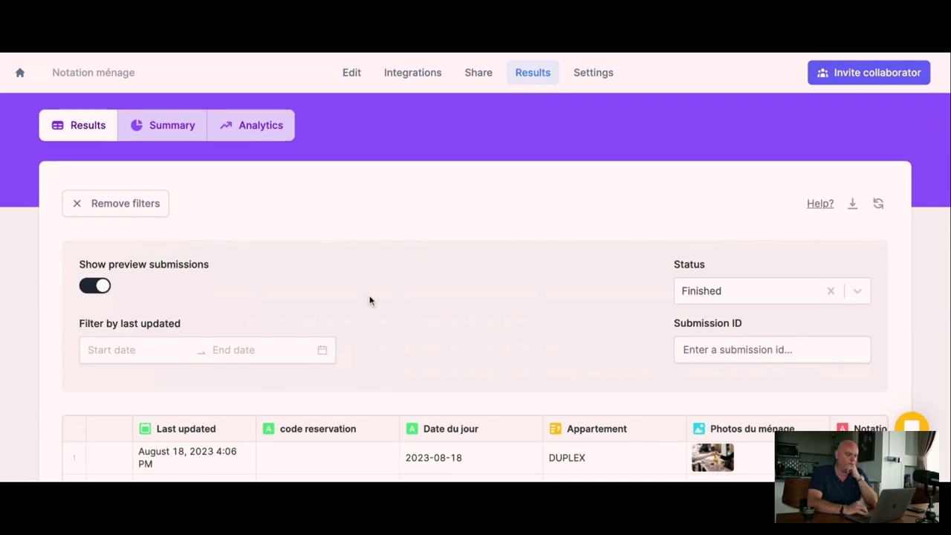
{"action": "scroll", "coordinate": [369, 300], "scroll_direction": "down", "scroll_amount": 3}
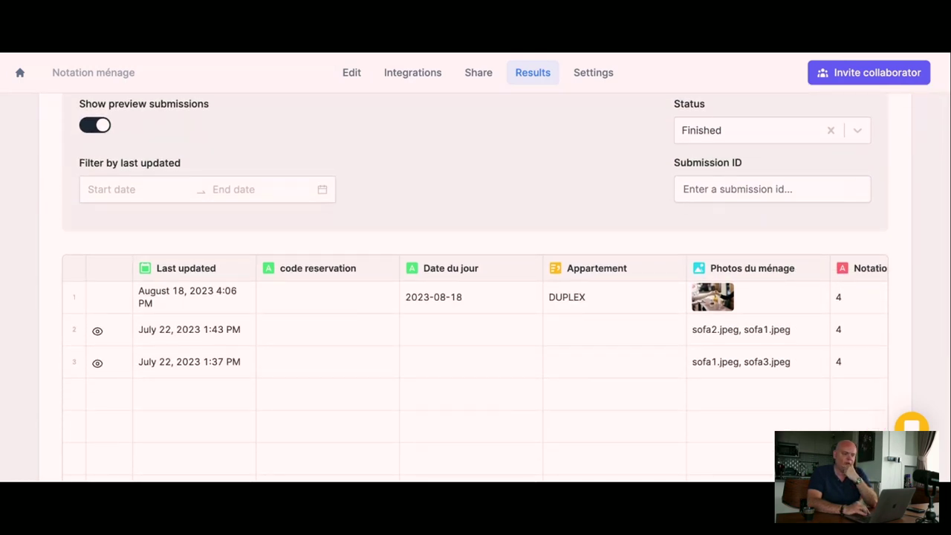
Review the "Notation ménage" submission filters, open the form's Airtable connection setup and cancel it.
{"action": "scroll", "coordinate": [475, 290], "scroll_direction": "up", "scroll_amount": 3}
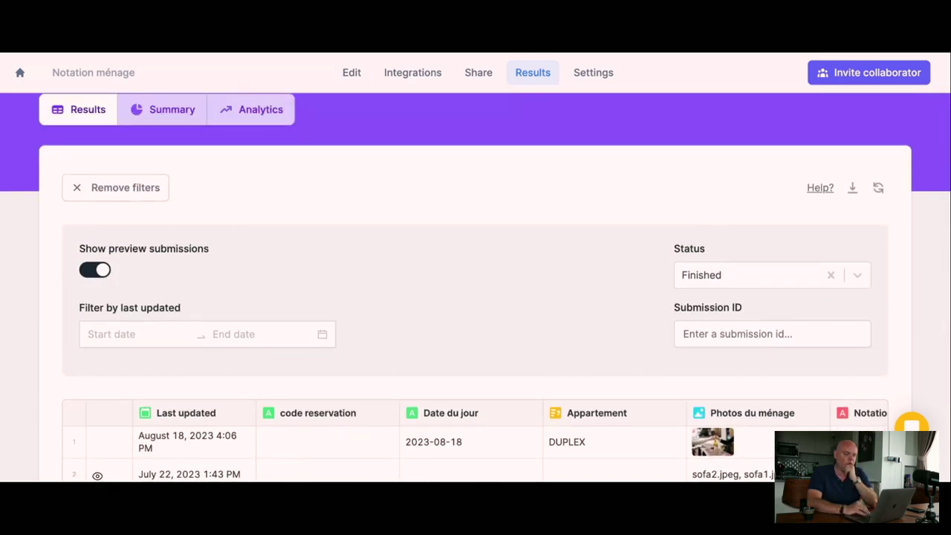
{"action": "scroll", "coordinate": [476, 290], "scroll_direction": "down", "scroll_amount": 1}
{"action": "scroll", "coordinate": [475, 290], "scroll_direction": "up", "scroll_amount": 1}
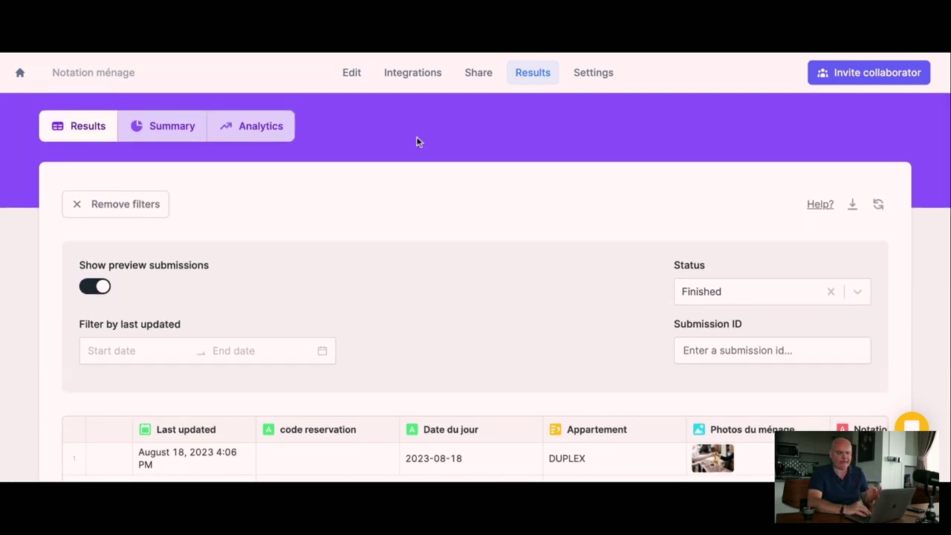
{"action": "left_click", "coordinate": [413, 73]}
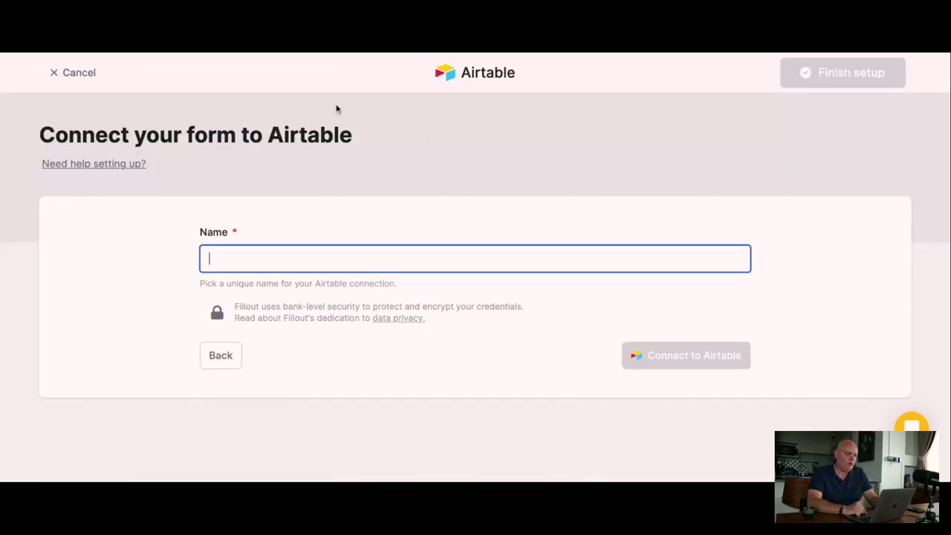
{"action": "left_click", "coordinate": [79, 74]}
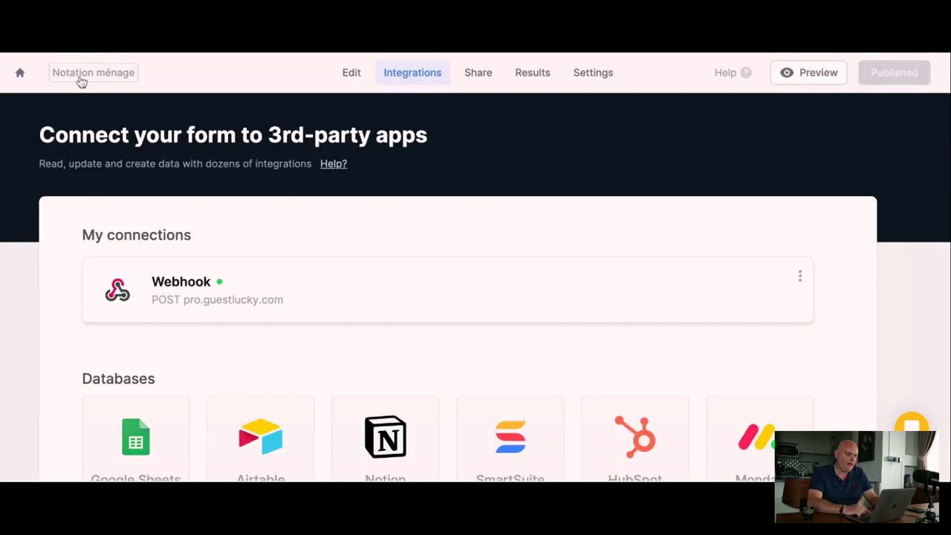
Leave the "Notation ménage" form and open the "Entrée dans le logement" form for editing.
{"action": "left_click", "coordinate": [351, 72]}
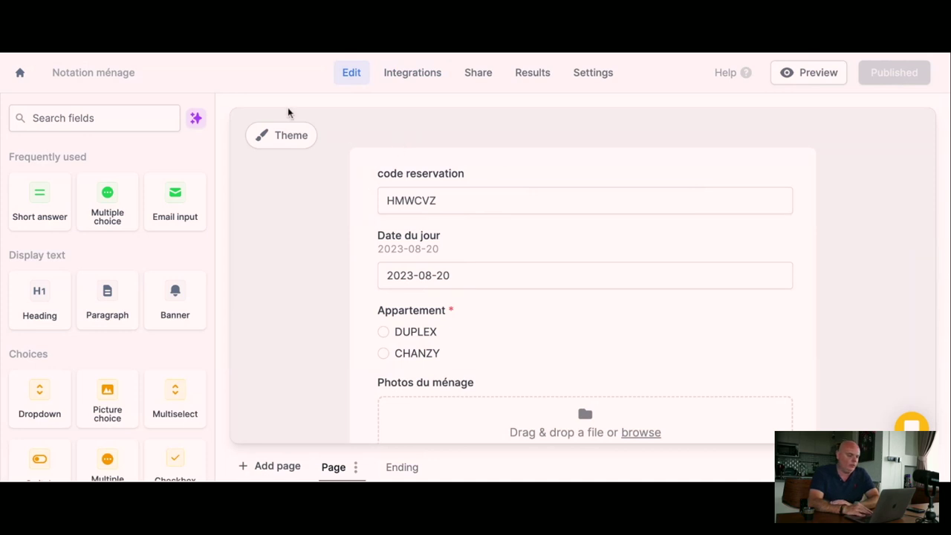
{"action": "left_click", "coordinate": [22, 72]}
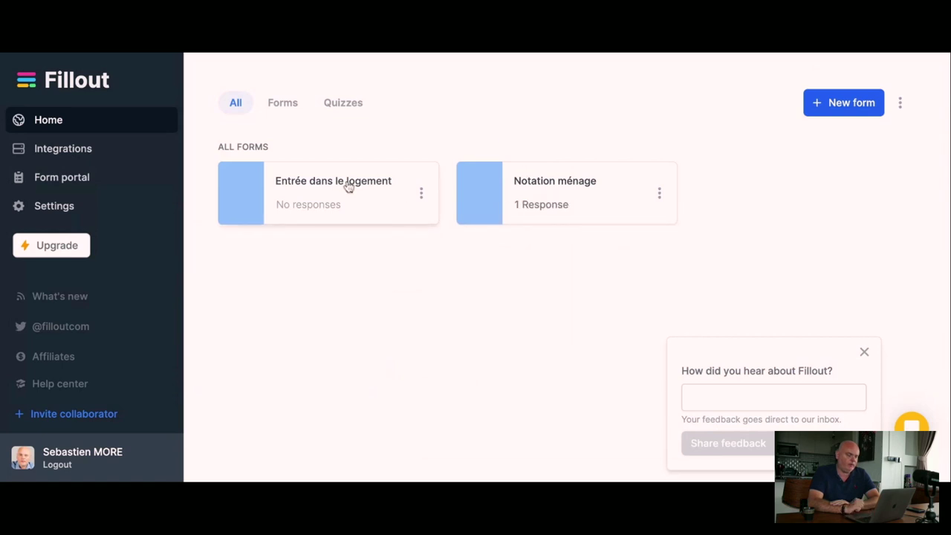
{"action": "left_click", "coordinate": [348, 186]}
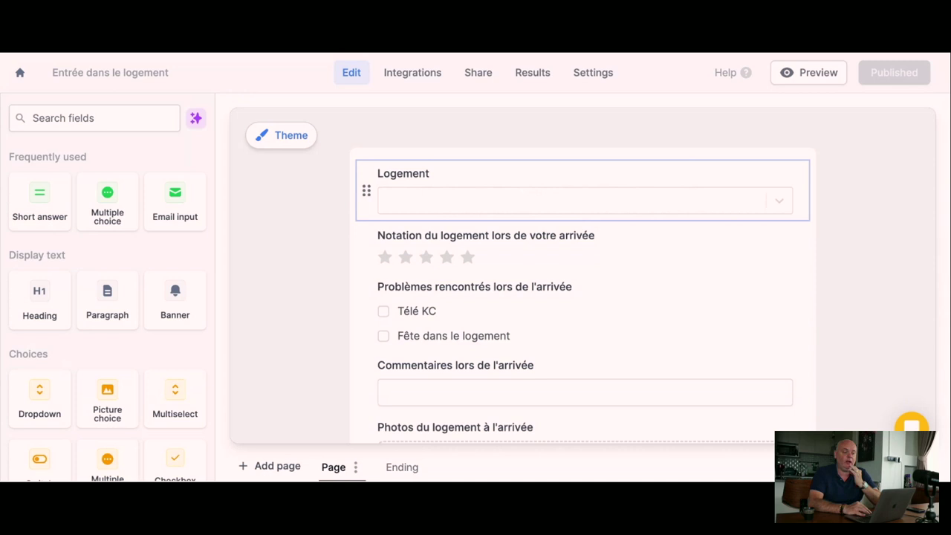
Add a short answer field labelled "Code réservation" above the Logement field.
{"action": "left_click_drag", "start_coordinate": [39, 206], "coordinate": [482, 169]}
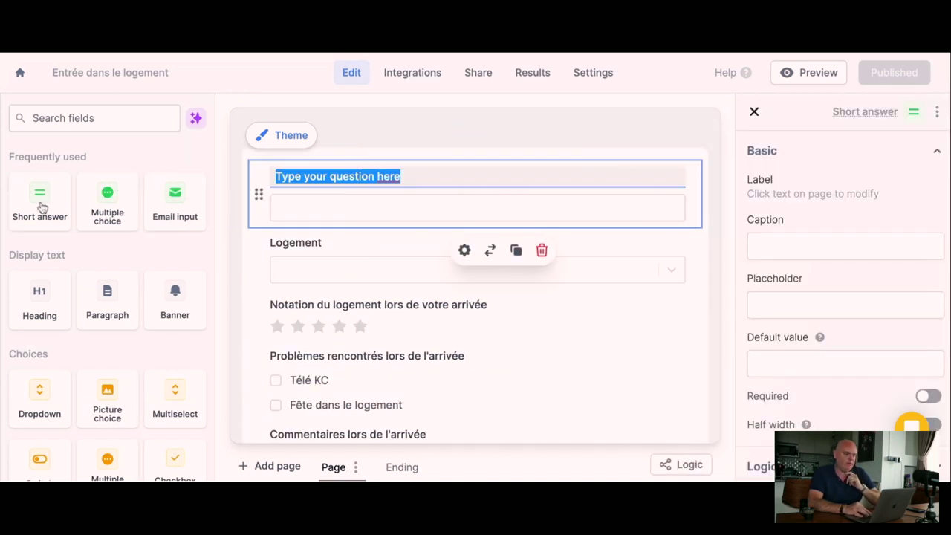
{"action": "type", "text": "Code réservation"}
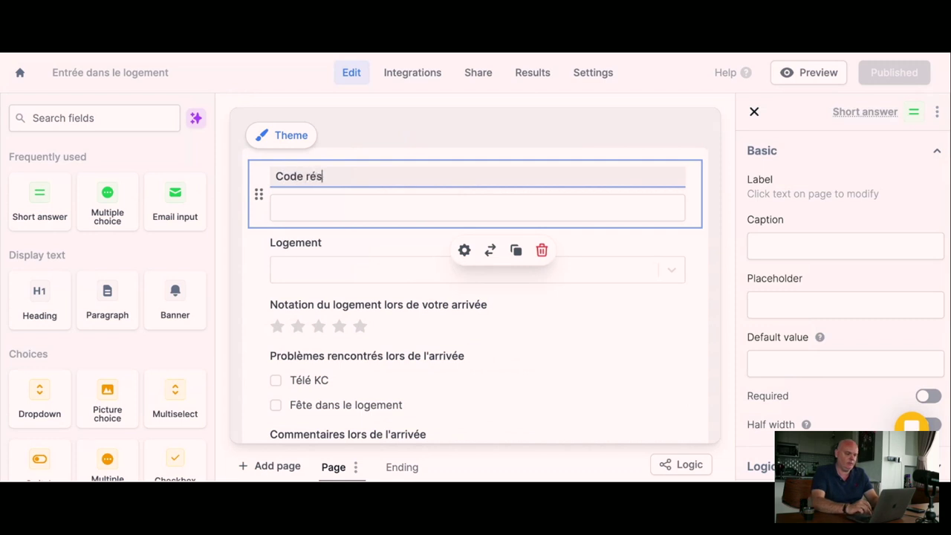
{"action": "left_click", "coordinate": [448, 208]}
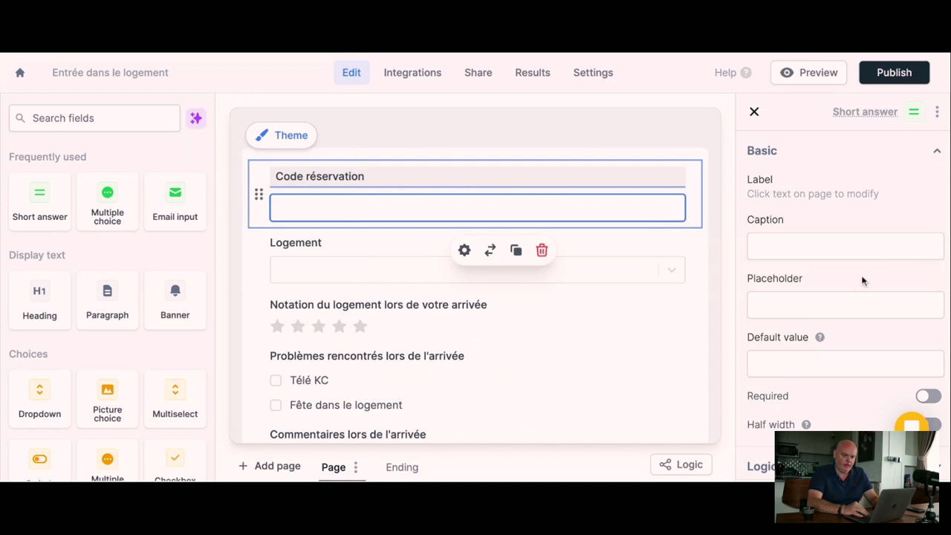
Choose URL parameters as the source of the field's default value and start adding a new URL parameter.
{"action": "left_click", "coordinate": [873, 364]}
{"action": "left_click", "coordinate": [929, 366]}
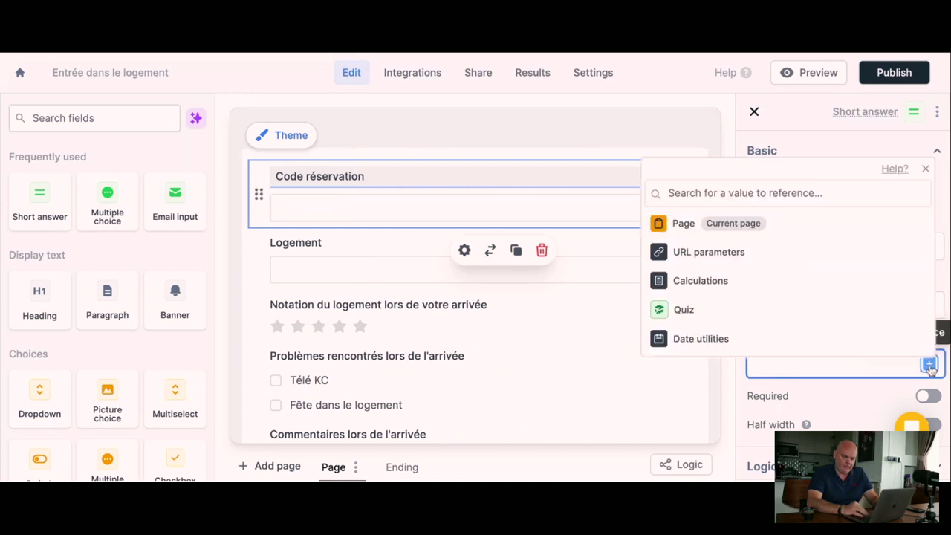
{"action": "left_click", "coordinate": [723, 254]}
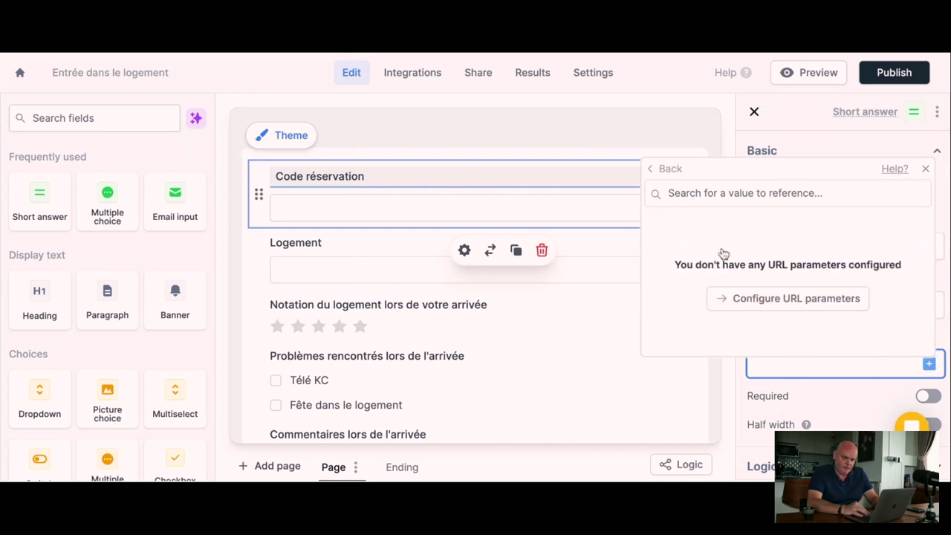
{"action": "left_click", "coordinate": [665, 170]}
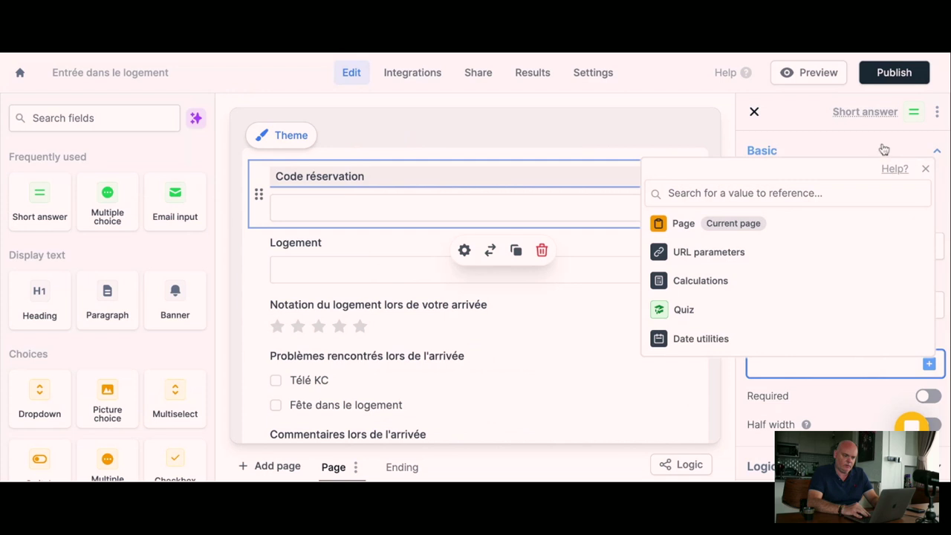
{"action": "left_click", "coordinate": [721, 252]}
{"action": "left_click", "coordinate": [807, 307]}
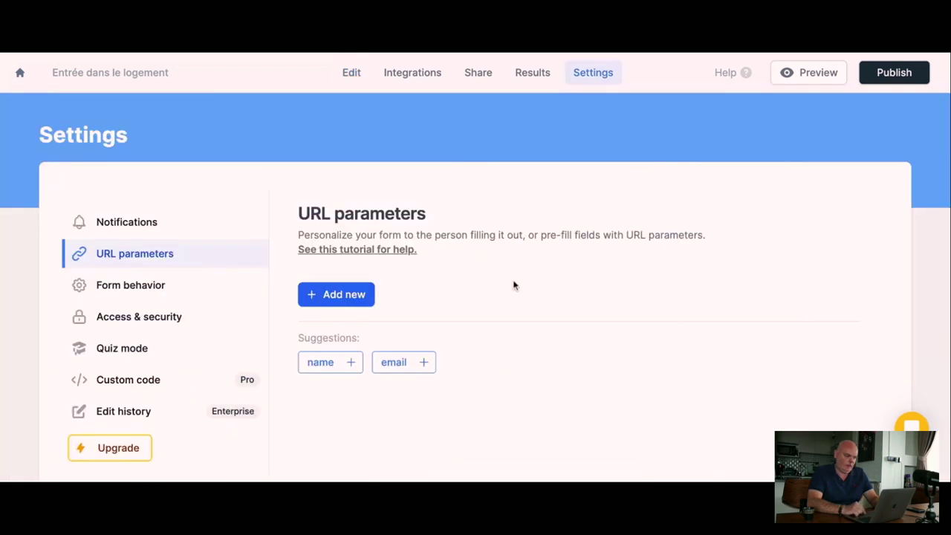
{"action": "left_click", "coordinate": [337, 295]}
{"action": "left_click", "coordinate": [337, 219]}
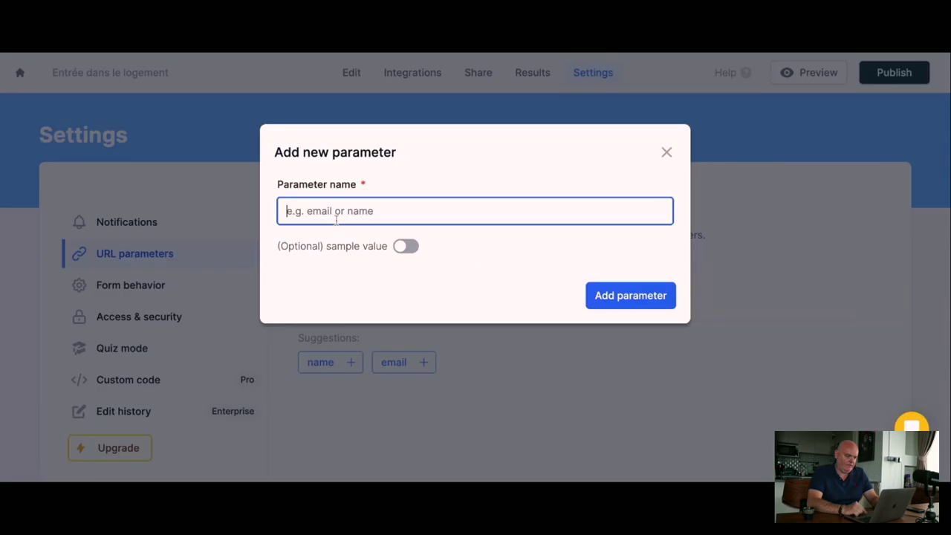
Cancel the new URL parameter and delete the "Code réservation" field from the form.
{"action": "left_click", "coordinate": [667, 156]}
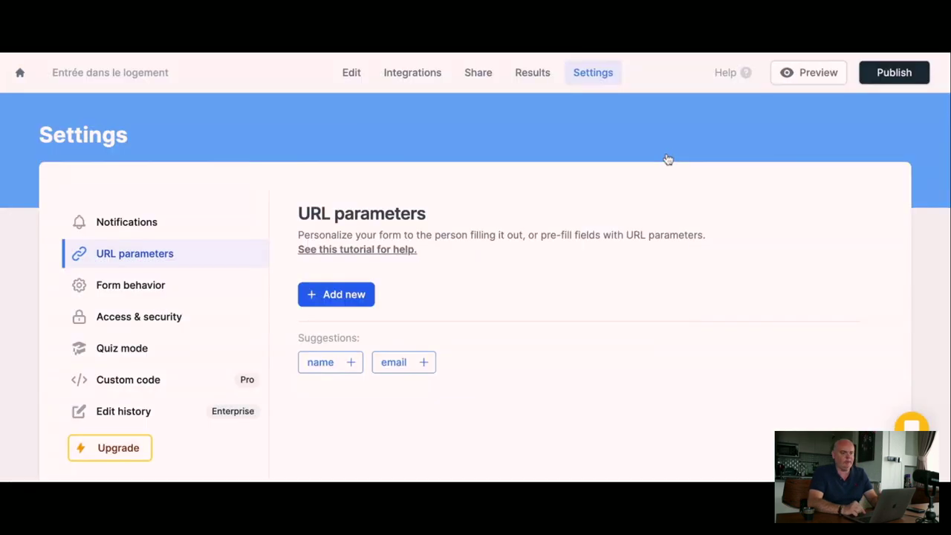
{"action": "key", "text": "alt+Left"}
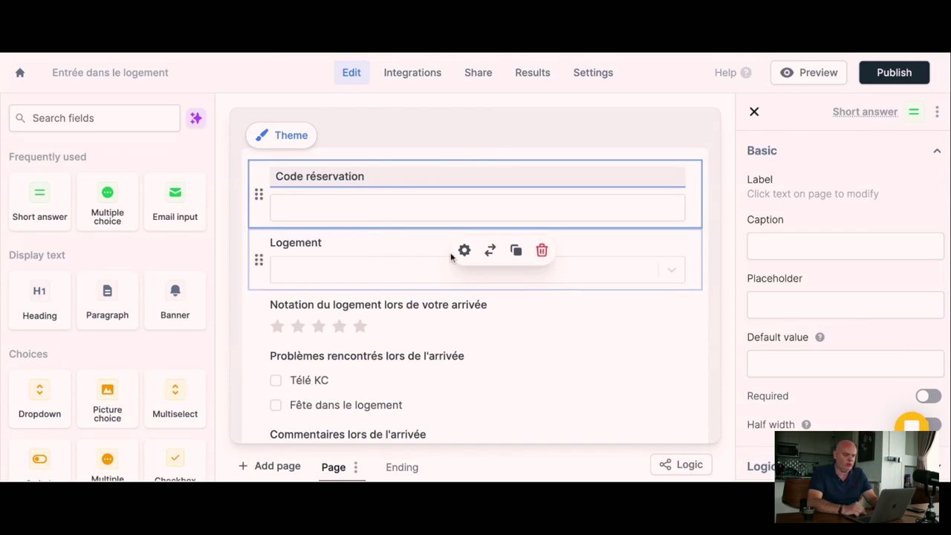
{"action": "left_click", "coordinate": [542, 251]}
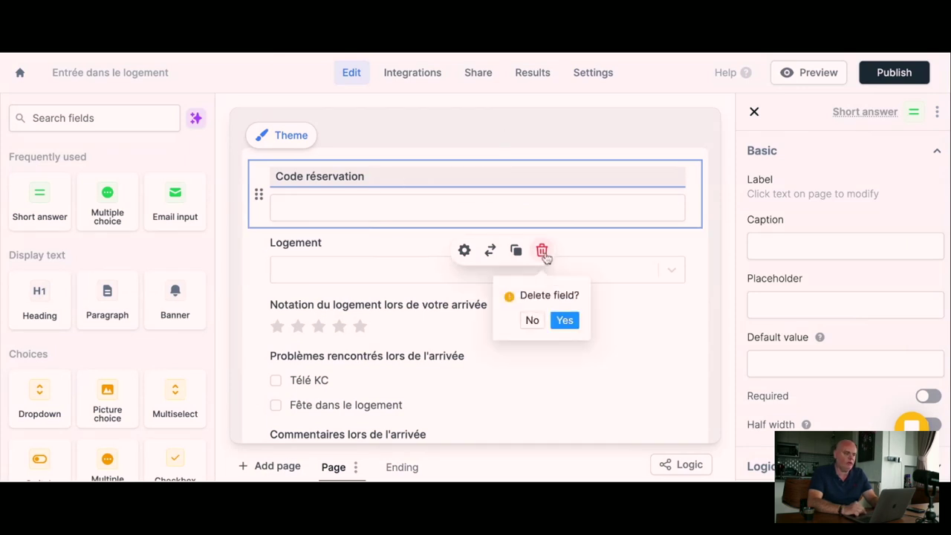
{"action": "left_click", "coordinate": [570, 320]}
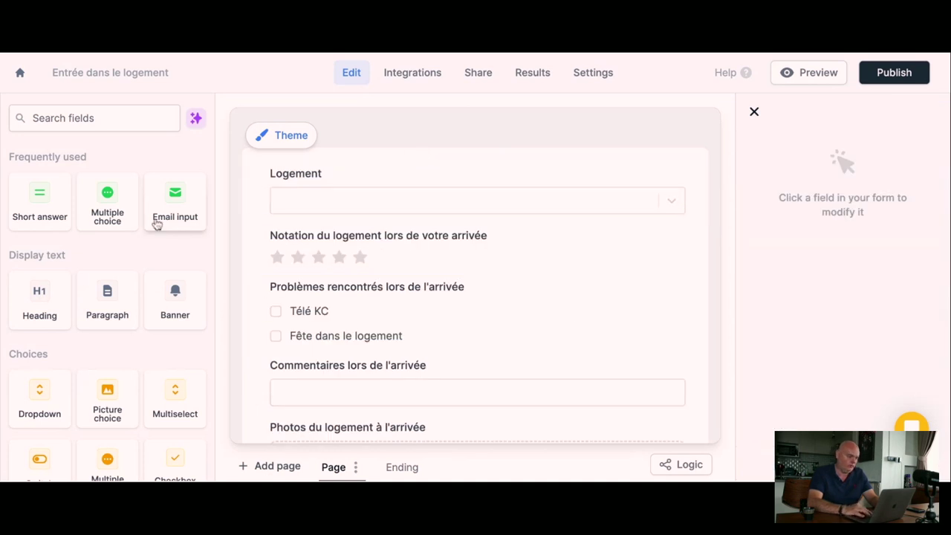
Insert a new short answer field above the Logement field and label it "Code réservation".
{"action": "left_click", "coordinate": [63, 194]}
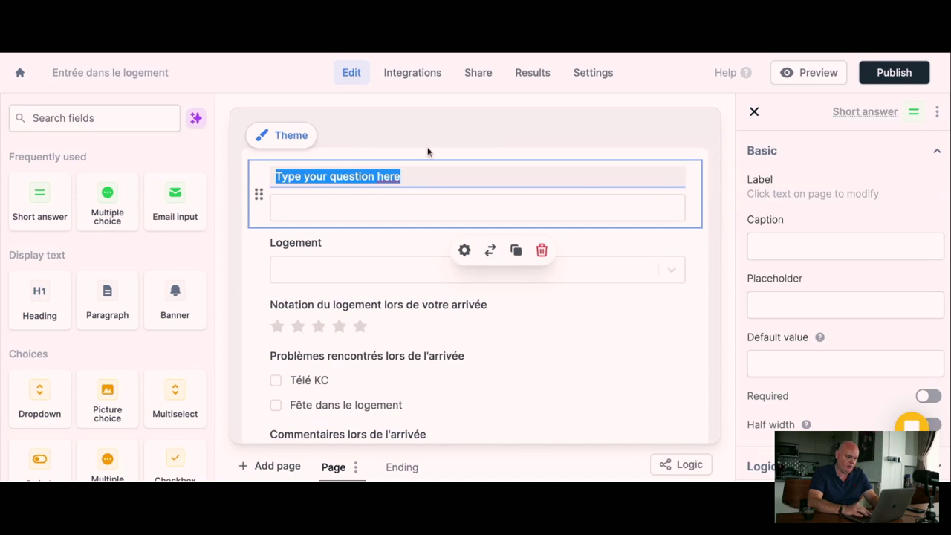
{"action": "left_click", "coordinate": [649, 269]}
{"action": "left_click", "coordinate": [702, 338]}
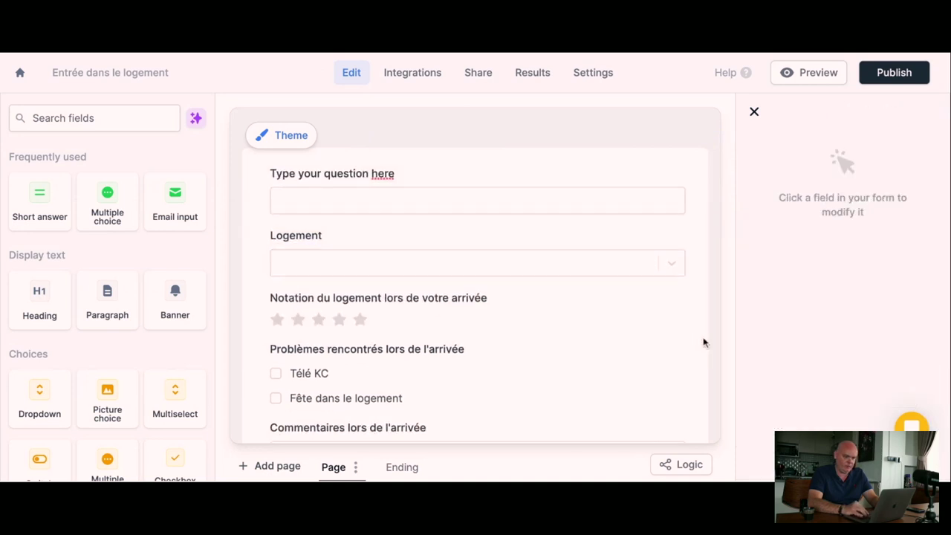
{"action": "left_click", "coordinate": [661, 268]}
{"action": "left_click", "coordinate": [709, 259]}
{"action": "left_click", "coordinate": [422, 195]}
{"action": "left_click", "coordinate": [394, 176]}
{"action": "key", "text": "ctrl+a"}
{"action": "type", "text": "Code réservation"}
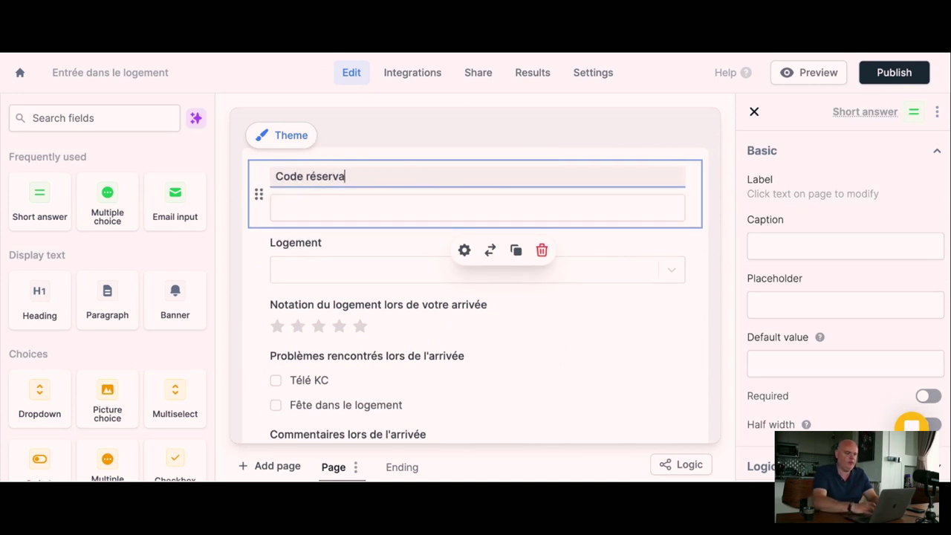
{"action": "left_click", "coordinate": [458, 151]}
{"action": "left_click", "coordinate": [429, 194]}
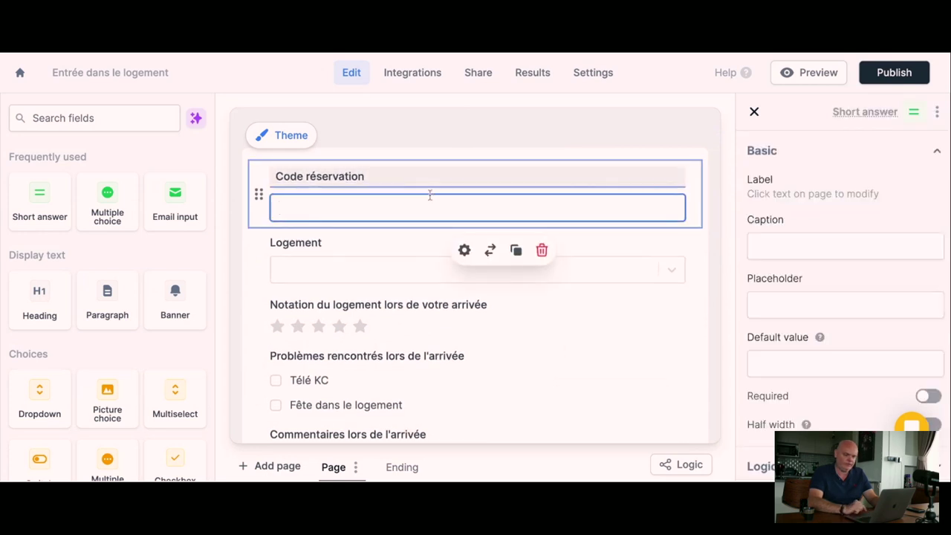
Configure a new URL parameter named "resa" for the form, starting from the "Code réservation" field's default value.
{"action": "left_click", "coordinate": [874, 356]}
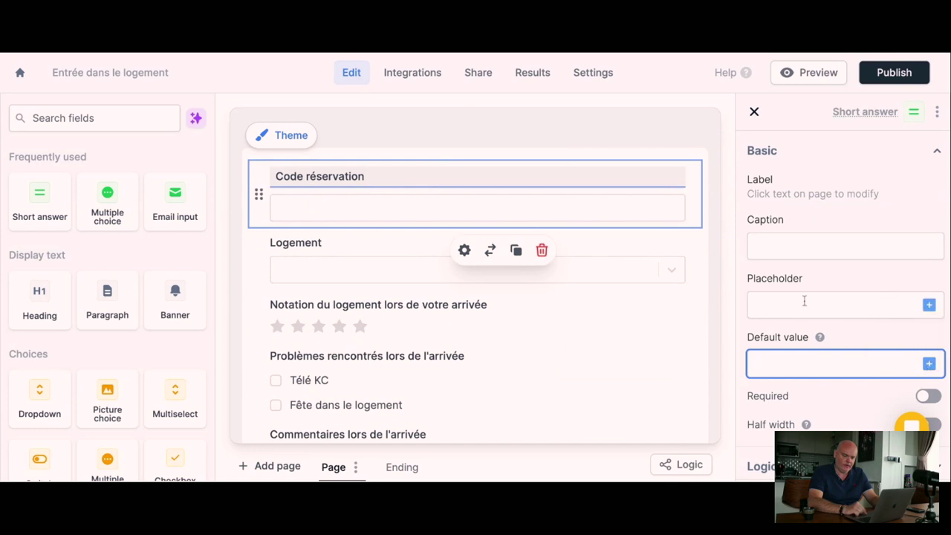
{"action": "left_click", "coordinate": [930, 365]}
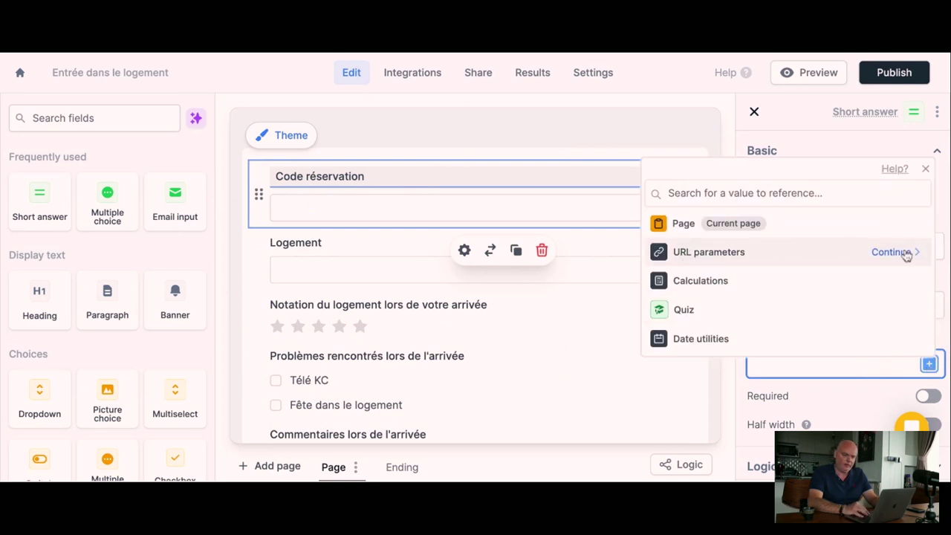
{"action": "left_click", "coordinate": [902, 254]}
{"action": "left_click", "coordinate": [781, 301]}
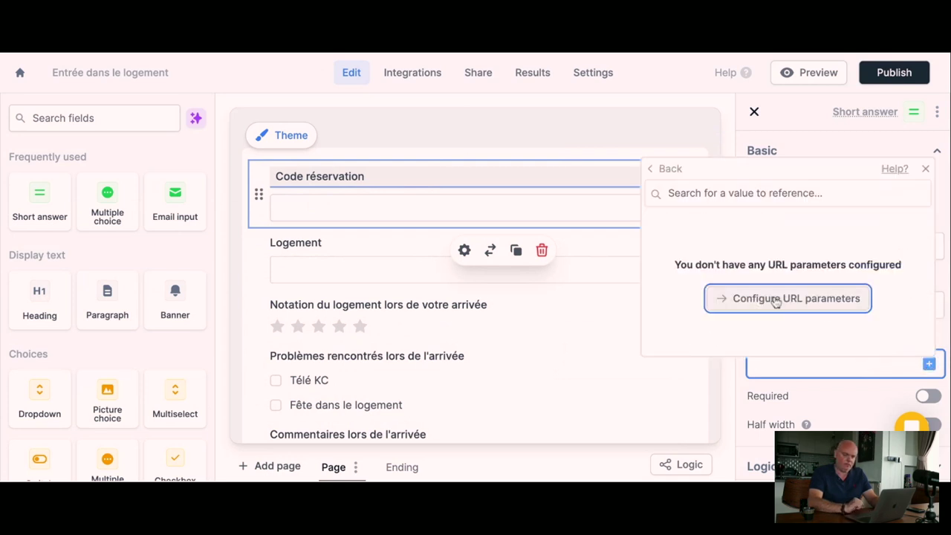
{"action": "left_click", "coordinate": [324, 299]}
{"action": "left_click", "coordinate": [349, 215]}
{"action": "type", "text": "resa"}
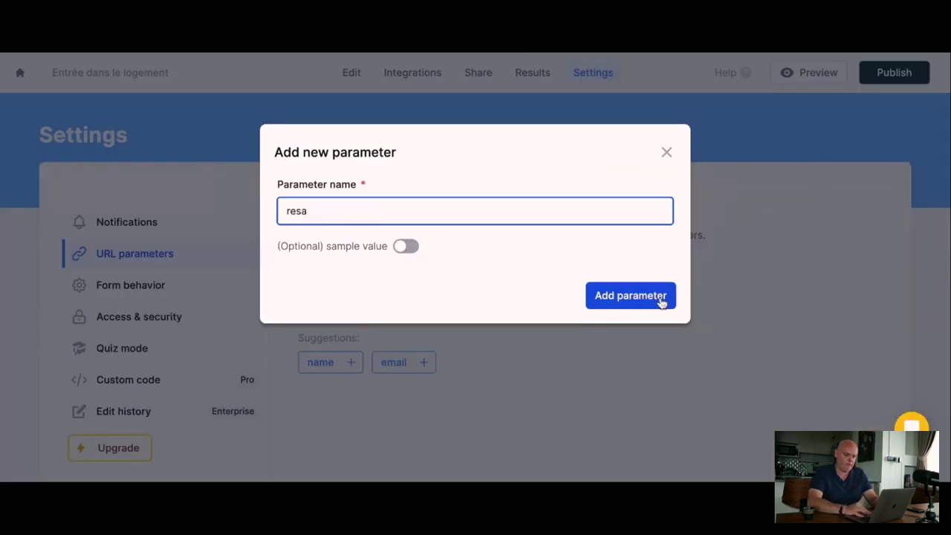
{"action": "left_click", "coordinate": [660, 297]}
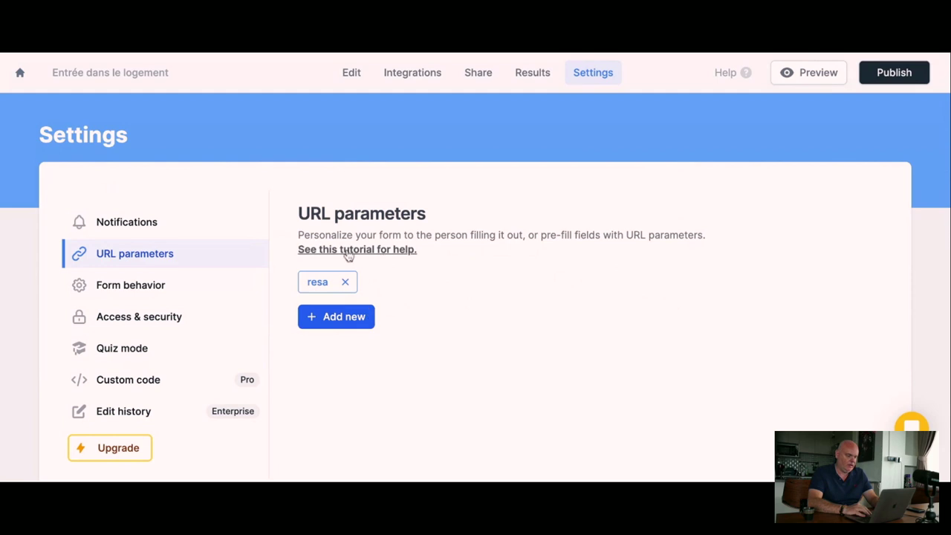
Set the default value of the "Code réservation" field to the URL parameter "resa".
{"action": "left_click", "coordinate": [354, 78]}
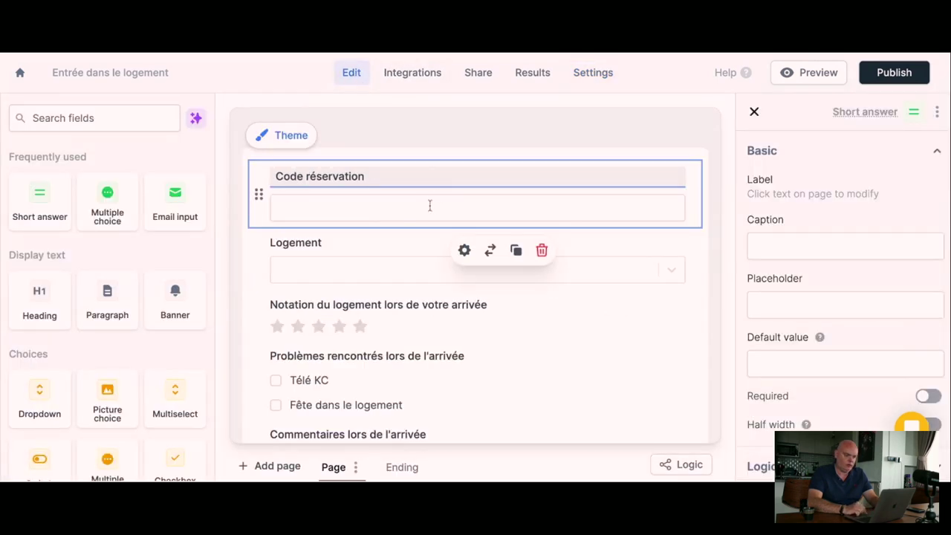
{"action": "left_click", "coordinate": [405, 216]}
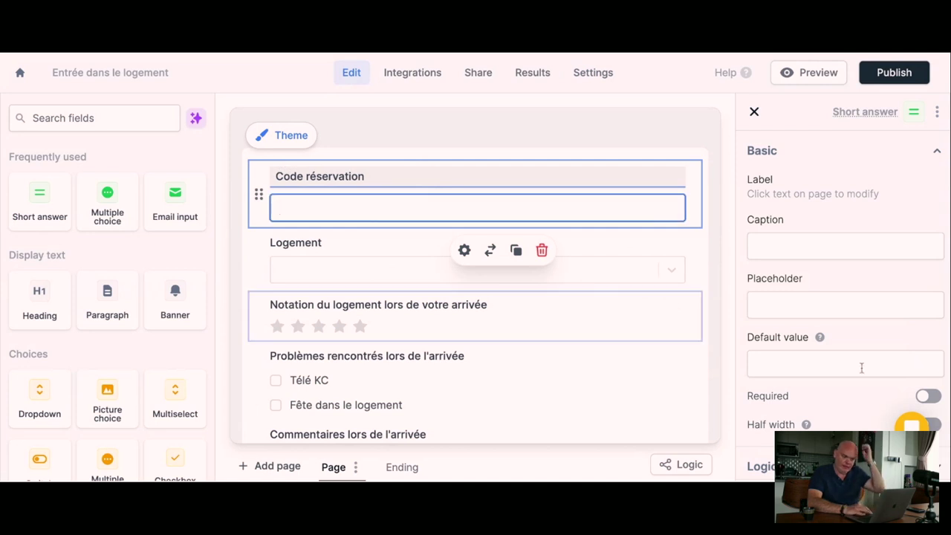
{"action": "left_click", "coordinate": [924, 372]}
{"action": "left_click", "coordinate": [927, 364]}
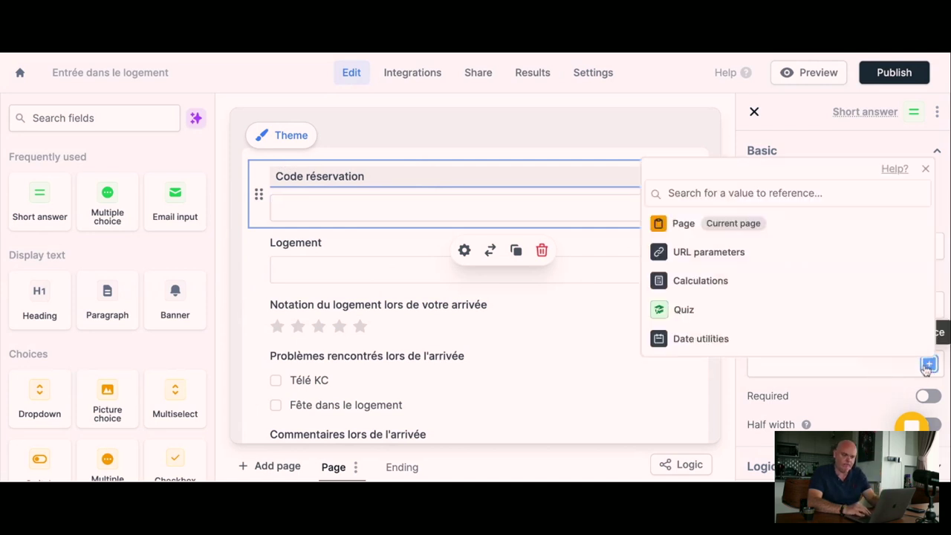
{"action": "left_click", "coordinate": [726, 251]}
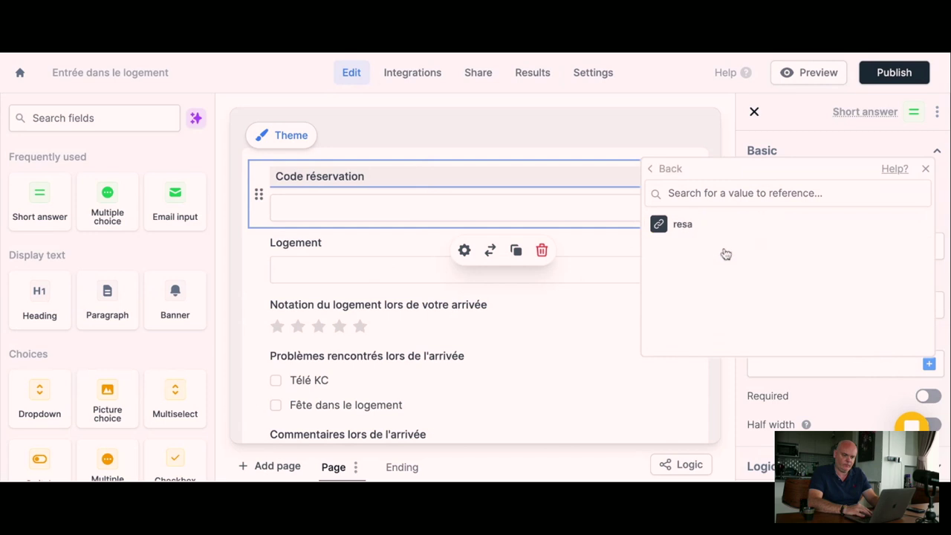
{"action": "left_click", "coordinate": [690, 230]}
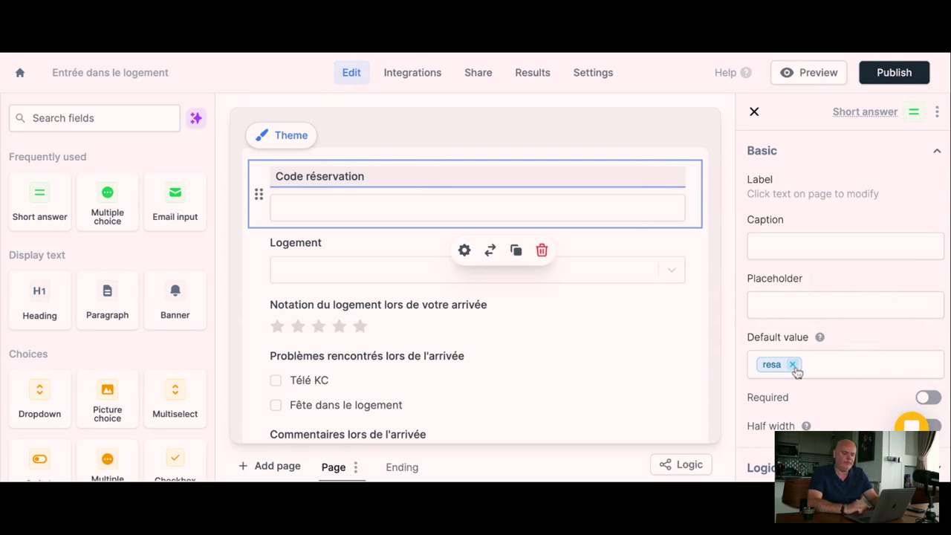
Make the "Code réservation" field required.
{"action": "left_click", "coordinate": [430, 207]}
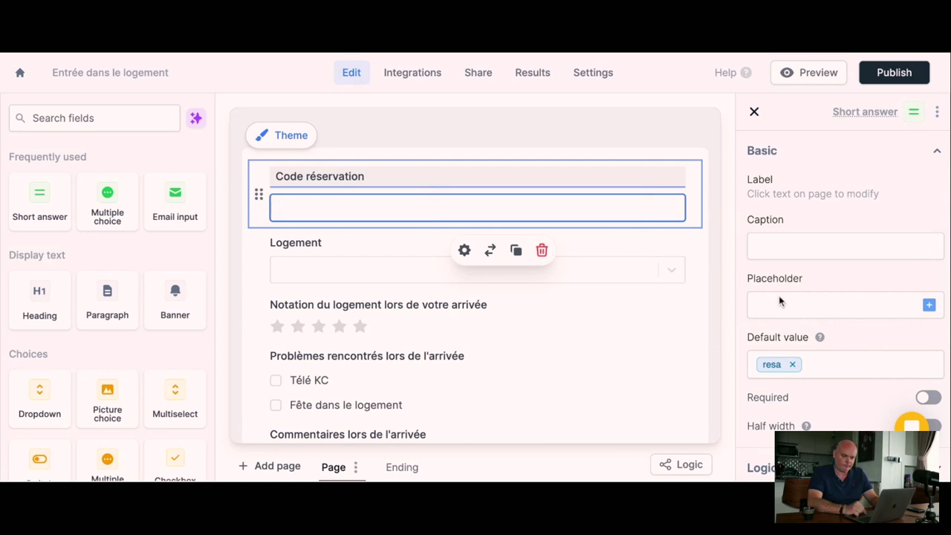
{"action": "scroll", "coordinate": [780, 301], "scroll_direction": "down", "scroll_amount": 2}
{"action": "left_click", "coordinate": [928, 315]}
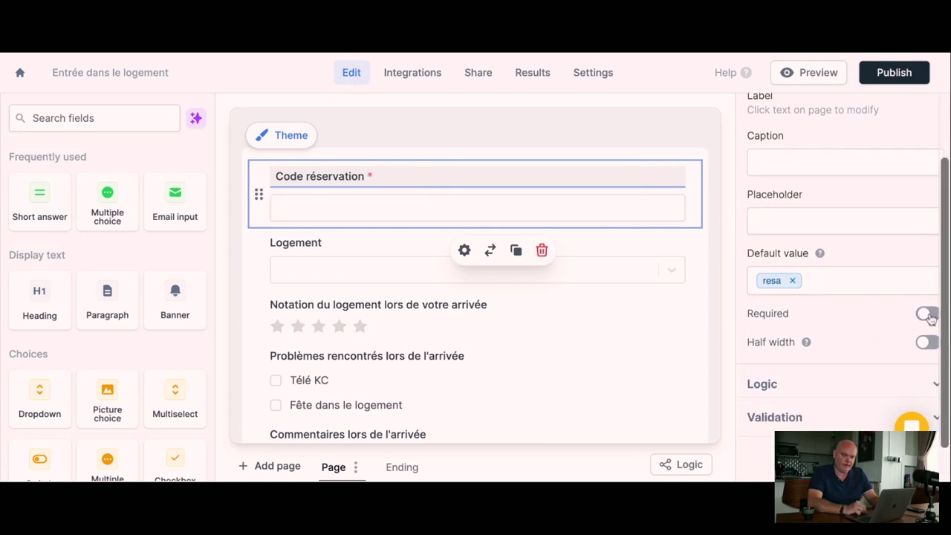
Check the validation options of the "Code réservation" field and publish the form.
{"action": "scroll", "coordinate": [751, 395], "scroll_direction": "up", "scroll_amount": 2}
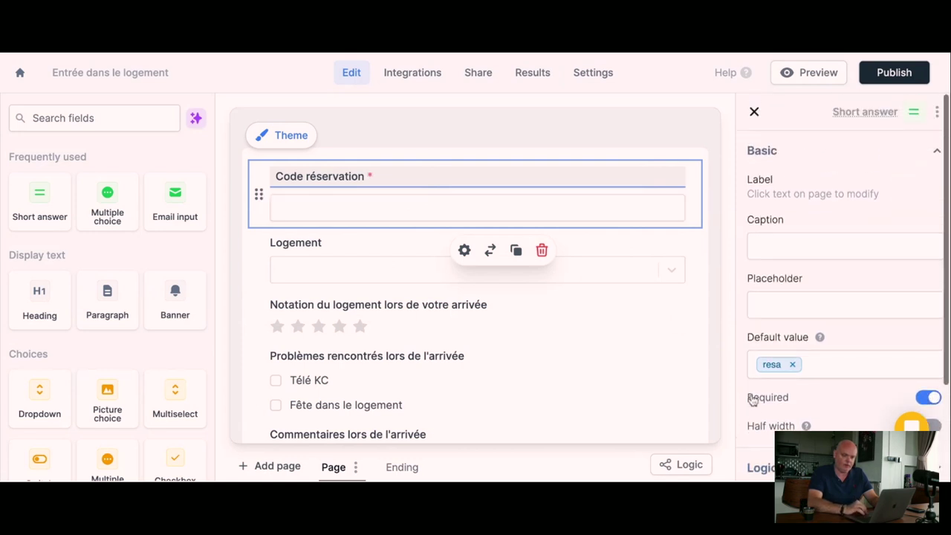
{"action": "scroll", "coordinate": [802, 248], "scroll_direction": "down", "scroll_amount": 3}
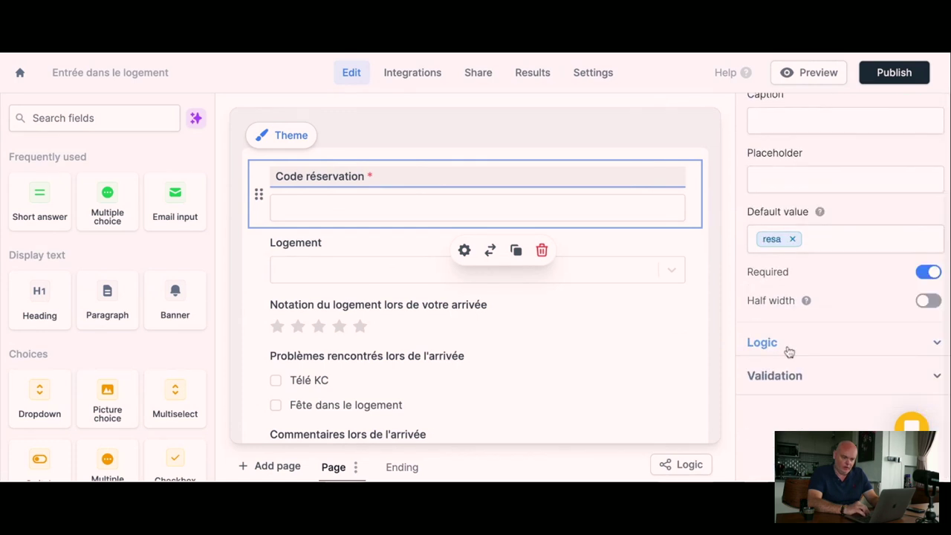
{"action": "left_click", "coordinate": [774, 375]}
{"action": "scroll", "coordinate": [792, 376], "scroll_direction": "down", "scroll_amount": 5}
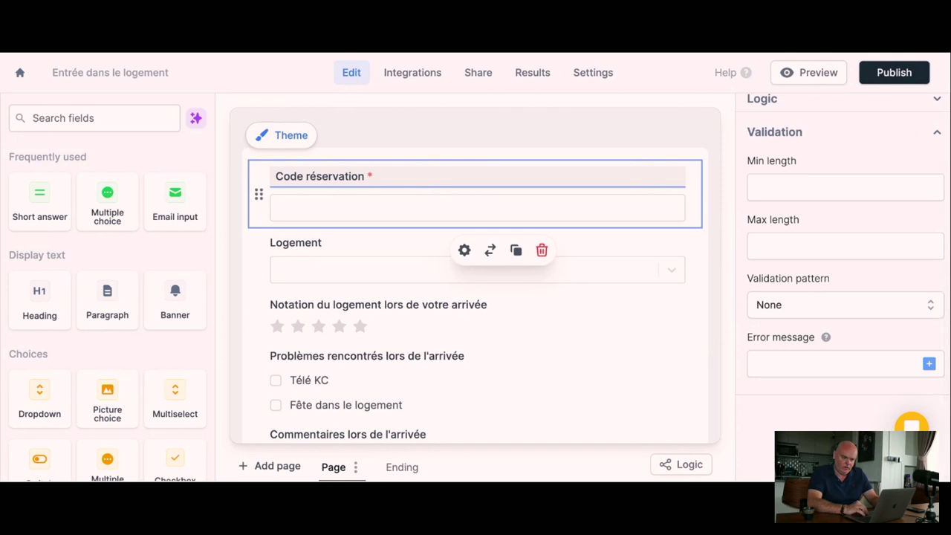
{"action": "left_click", "coordinate": [550, 149]}
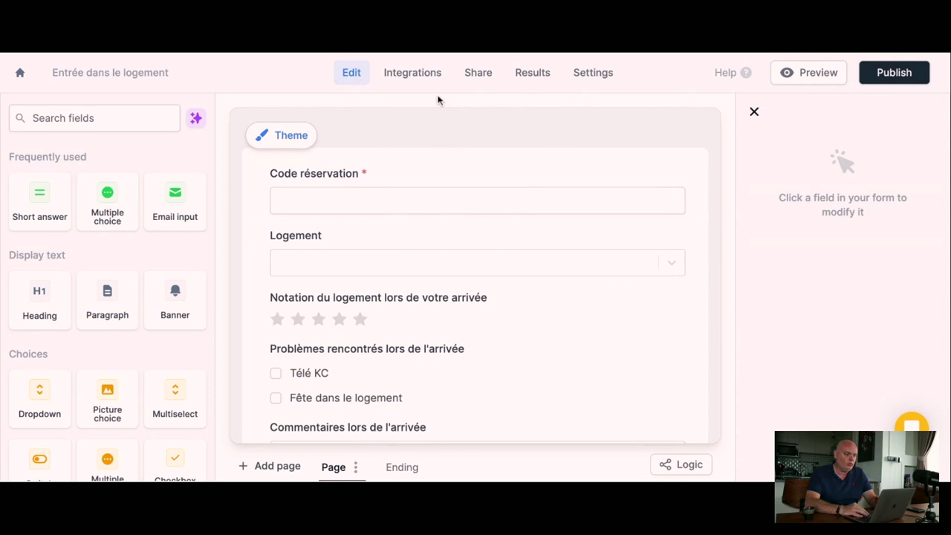
{"action": "left_click", "coordinate": [894, 74]}
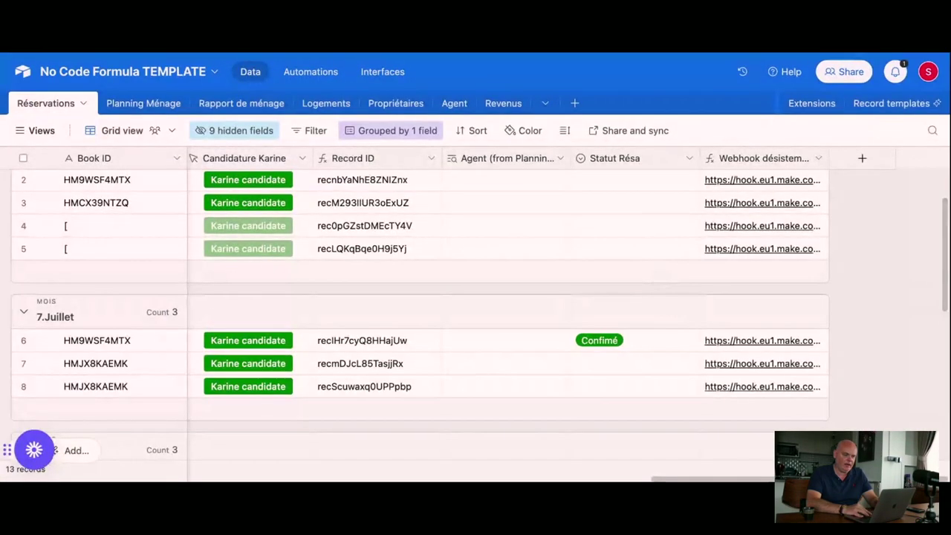
Switch to the Airtable base and examine the records and columns of the Réservations table.
{"action": "scroll", "coordinate": [409, 271], "scroll_direction": "left", "scroll_amount": 5}
{"action": "scroll", "coordinate": [410, 271], "scroll_direction": "left", "scroll_amount": 10}
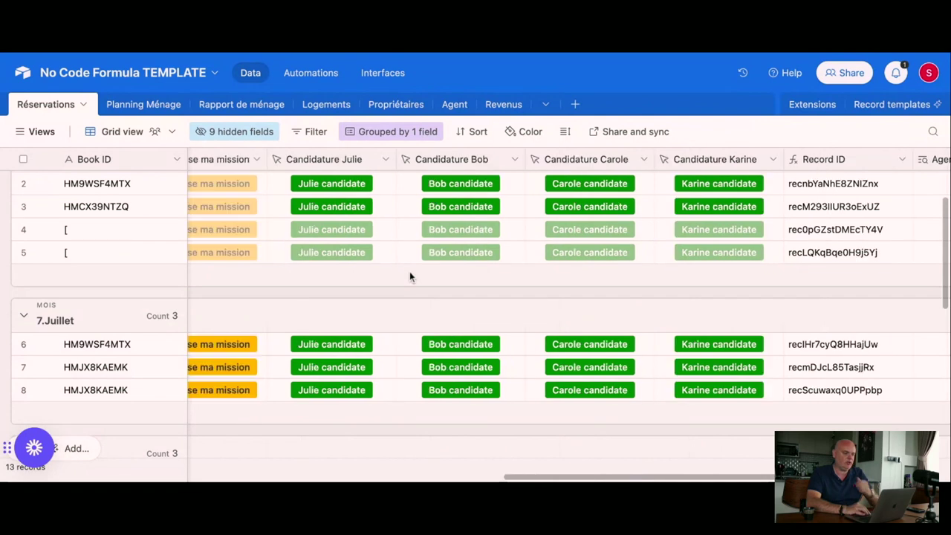
{"action": "scroll", "coordinate": [409, 273], "scroll_direction": "up", "scroll_amount": 1}
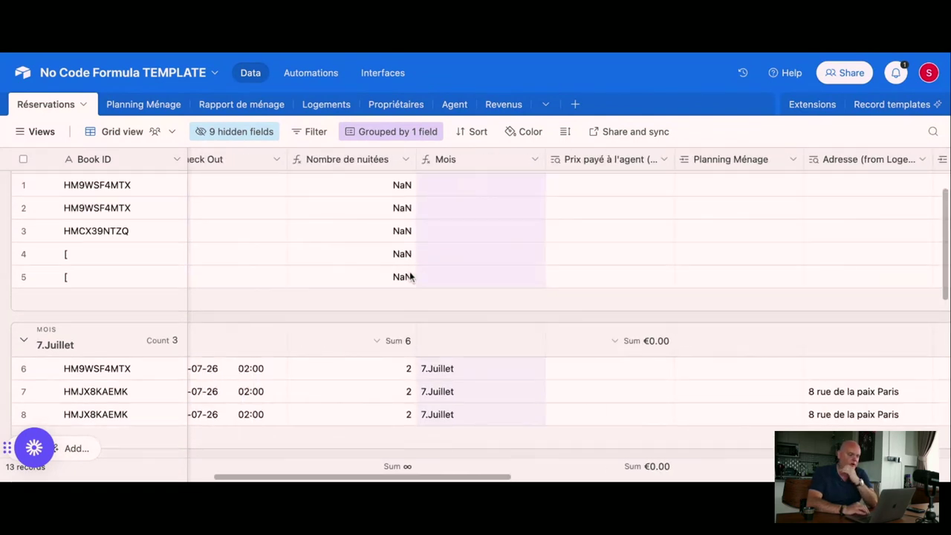
{"action": "scroll", "coordinate": [409, 276], "scroll_direction": "left", "scroll_amount": 10}
{"action": "scroll", "coordinate": [409, 277], "scroll_direction": "down", "scroll_amount": 2}
{"action": "scroll", "coordinate": [481, 329], "scroll_direction": "up", "scroll_amount": 1}
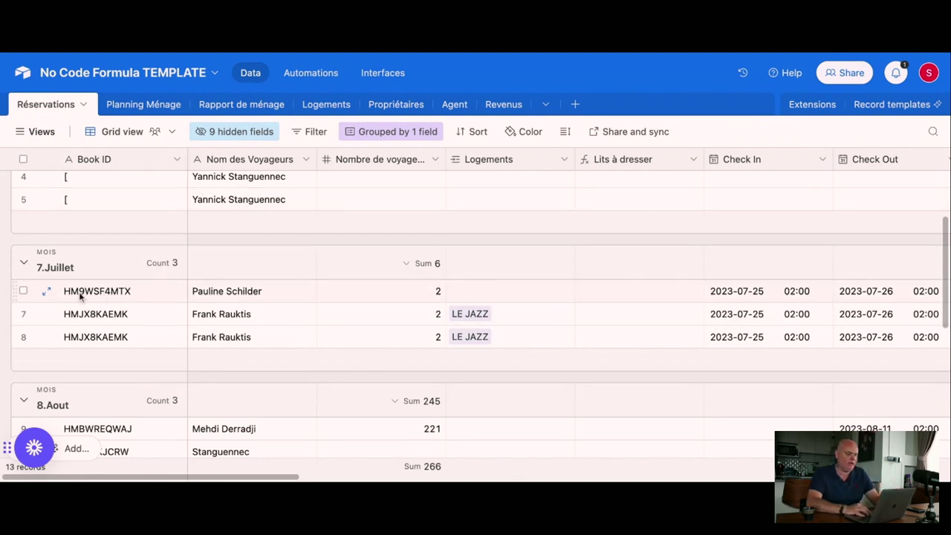
{"action": "scroll", "coordinate": [511, 297], "scroll_direction": "right", "scroll_amount": 15}
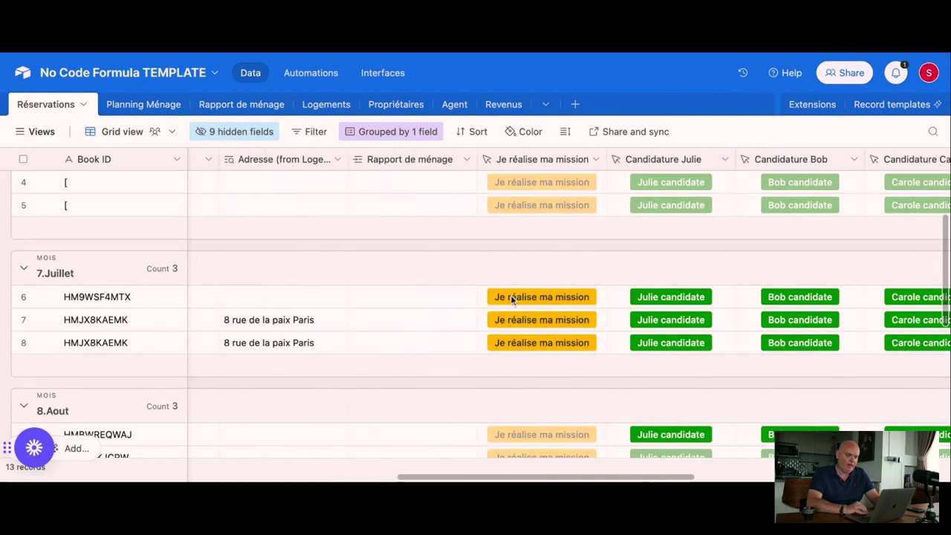
{"action": "scroll", "coordinate": [762, 241], "scroll_direction": "up", "scroll_amount": 1}
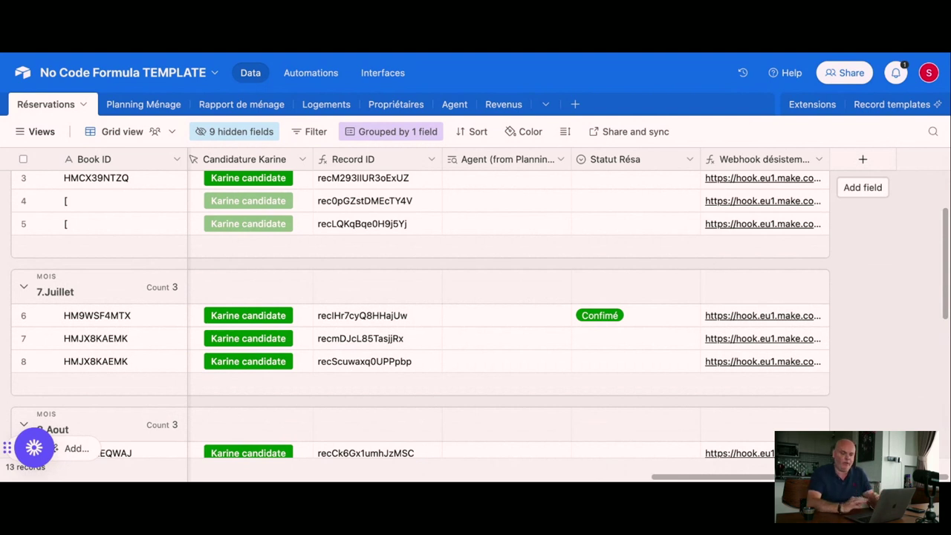
Add a URL-type field to the end of the Réservations table without entering a custom name.
{"action": "left_click", "coordinate": [862, 159]}
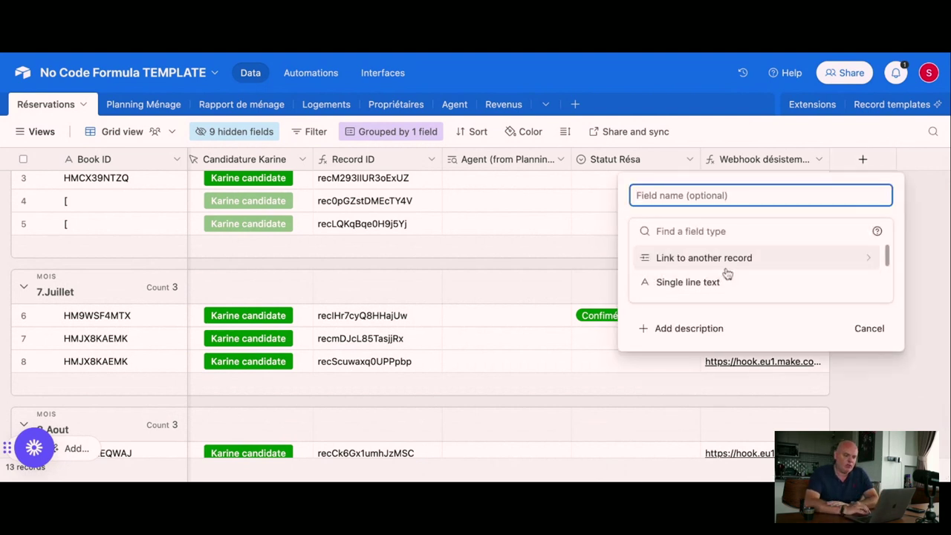
{"action": "scroll", "coordinate": [726, 272], "scroll_direction": "down", "scroll_amount": 2}
{"action": "scroll", "coordinate": [726, 274], "scroll_direction": "down", "scroll_amount": 5}
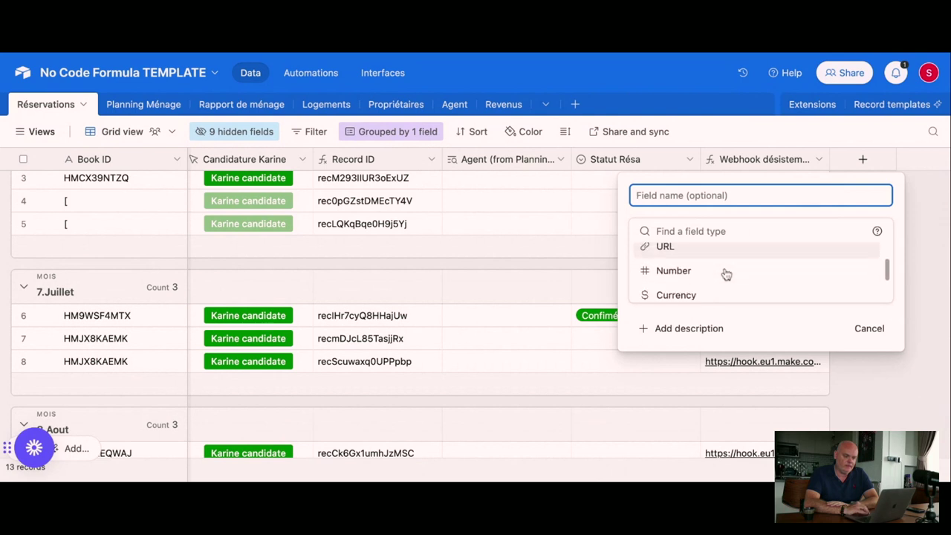
{"action": "left_click", "coordinate": [700, 253]}
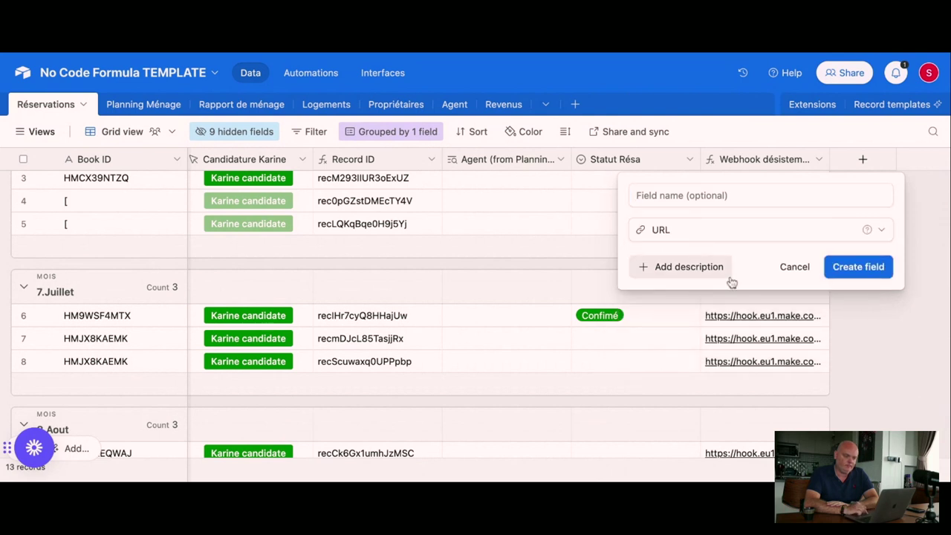
{"action": "left_click", "coordinate": [865, 274]}
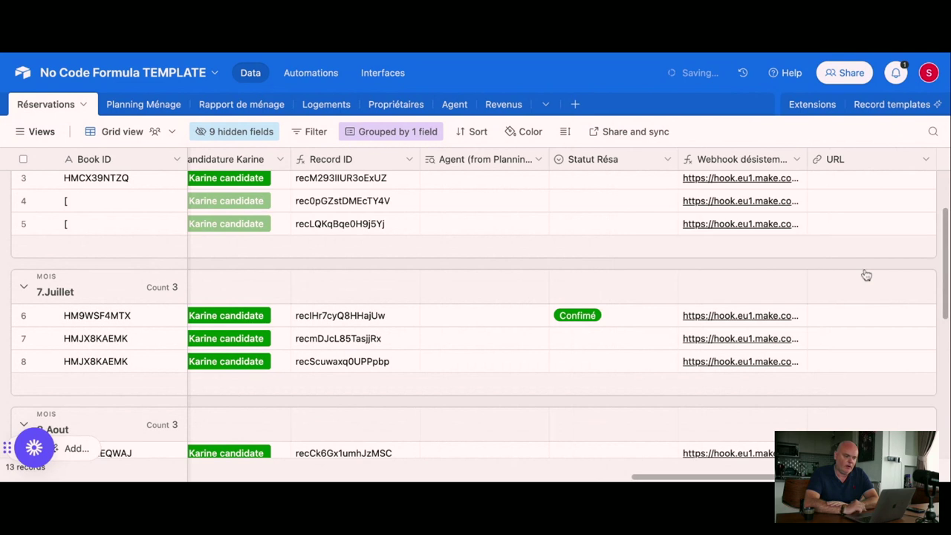
{"action": "left_click", "coordinate": [842, 318]}
{"action": "left_click", "coordinate": [841, 318]}
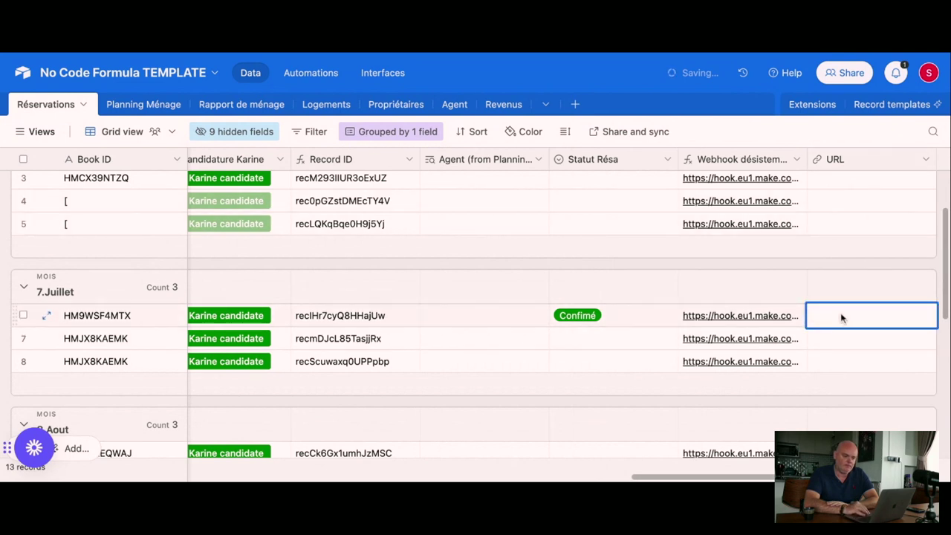
Edit the new URL field in the Réservations table and change its type to Button.
{"action": "left_click", "coordinate": [832, 162]}
{"action": "left_click", "coordinate": [927, 159]}
{"action": "scroll", "coordinate": [801, 427], "scroll_direction": "down", "scroll_amount": 2}
{"action": "scroll", "coordinate": [801, 427], "scroll_direction": "up", "scroll_amount": 2}
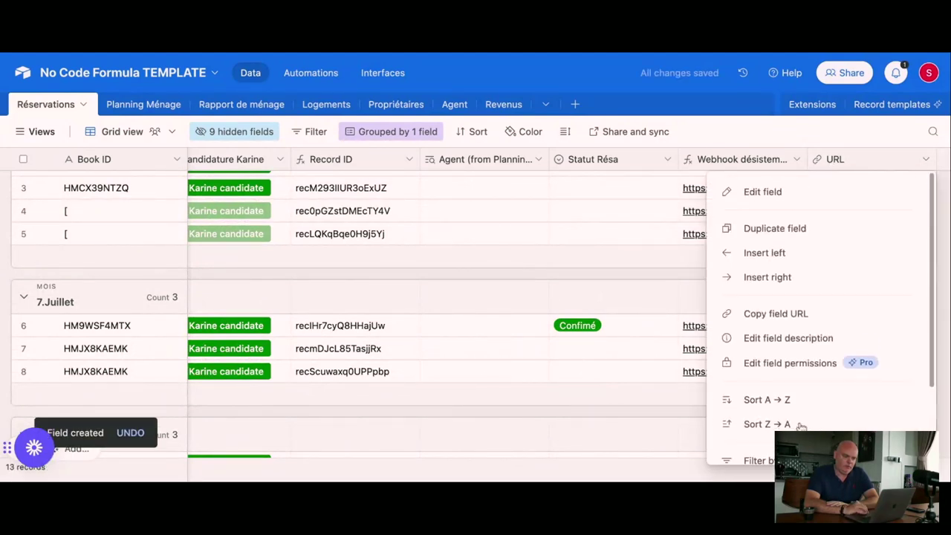
{"action": "left_click", "coordinate": [787, 191]}
{"action": "left_click", "coordinate": [407, 233]}
{"action": "scroll", "coordinate": [411, 284], "scroll_direction": "down", "scroll_amount": 5}
{"action": "left_click", "coordinate": [413, 286]}
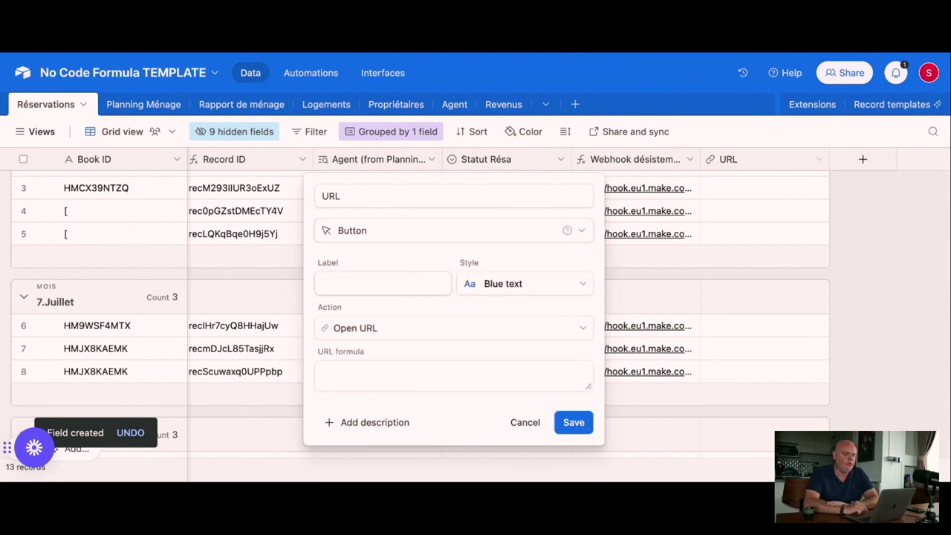
Label the button "Début du ménage".
{"action": "left_click", "coordinate": [410, 283]}
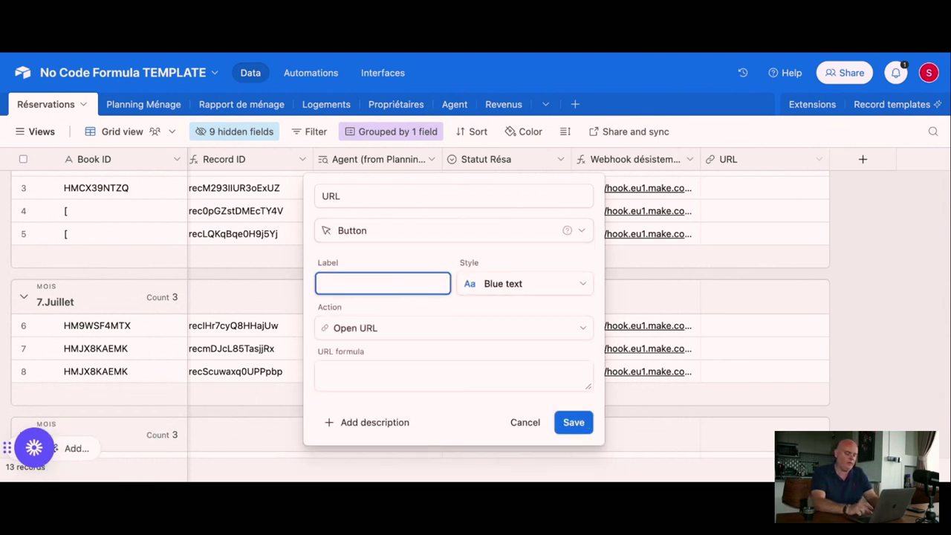
{"action": "type", "text": "Faire le mén"}
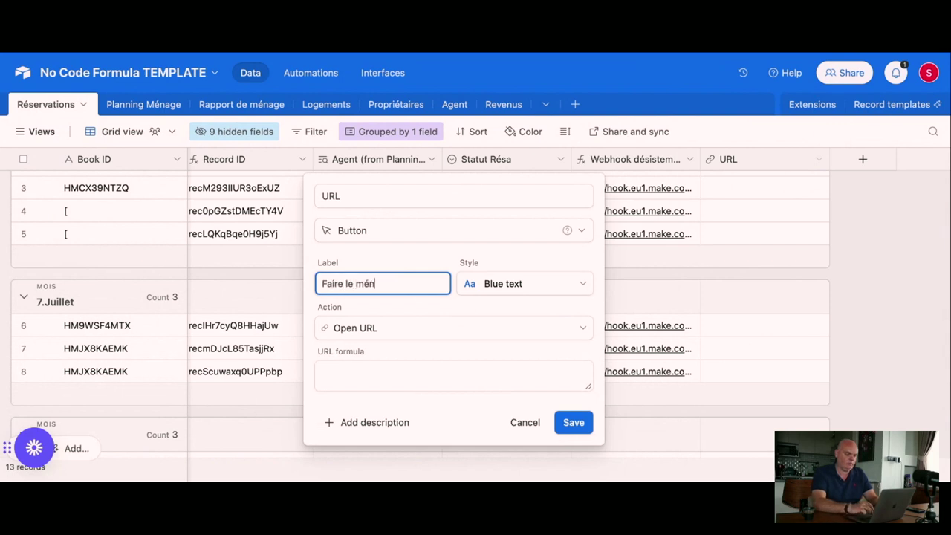
{"action": "key", "text": "super+a"}
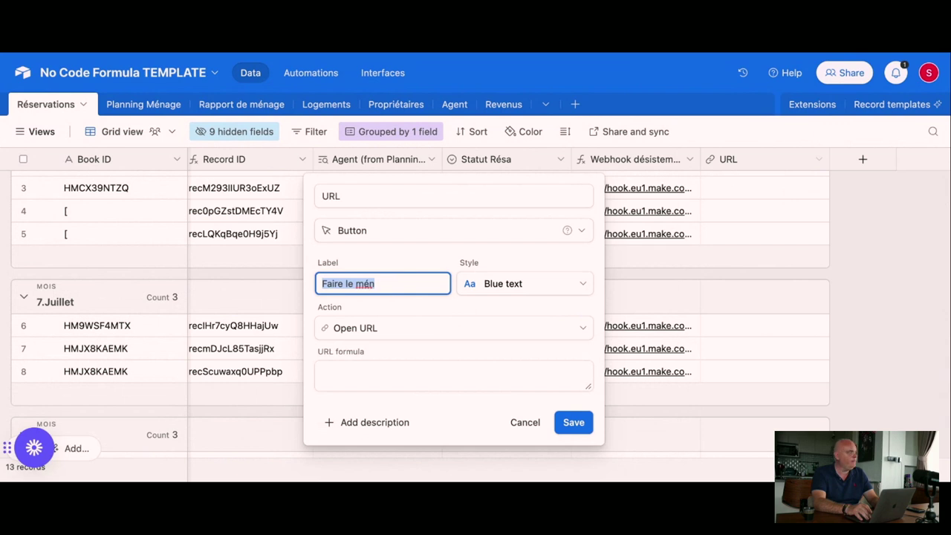
{"action": "type", "text": "Entrée"}
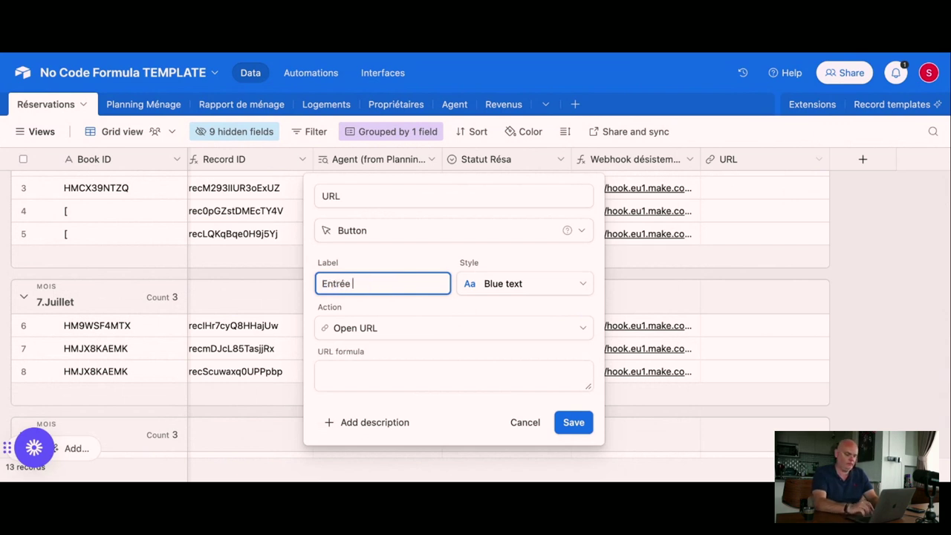
{"action": "type", "text": "Début du ménage"}
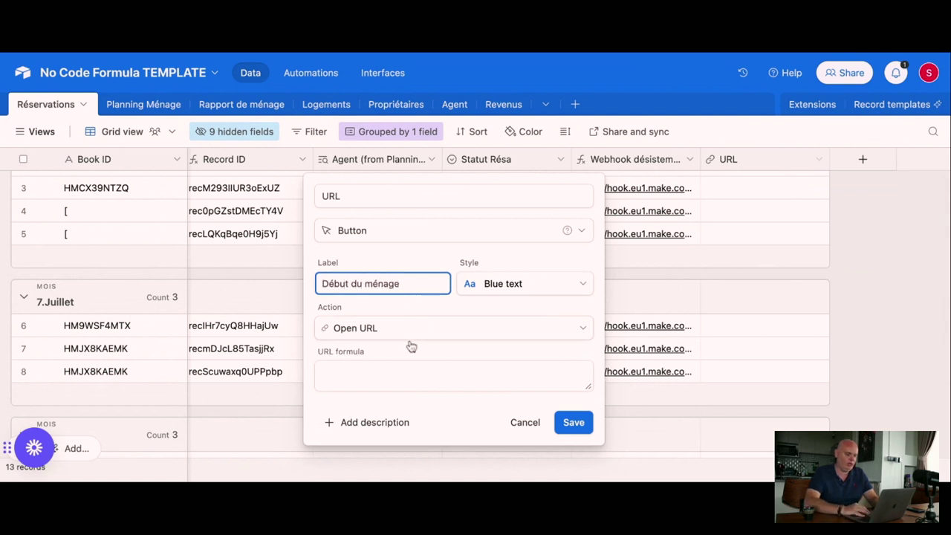
{"action": "left_click", "coordinate": [384, 370]}
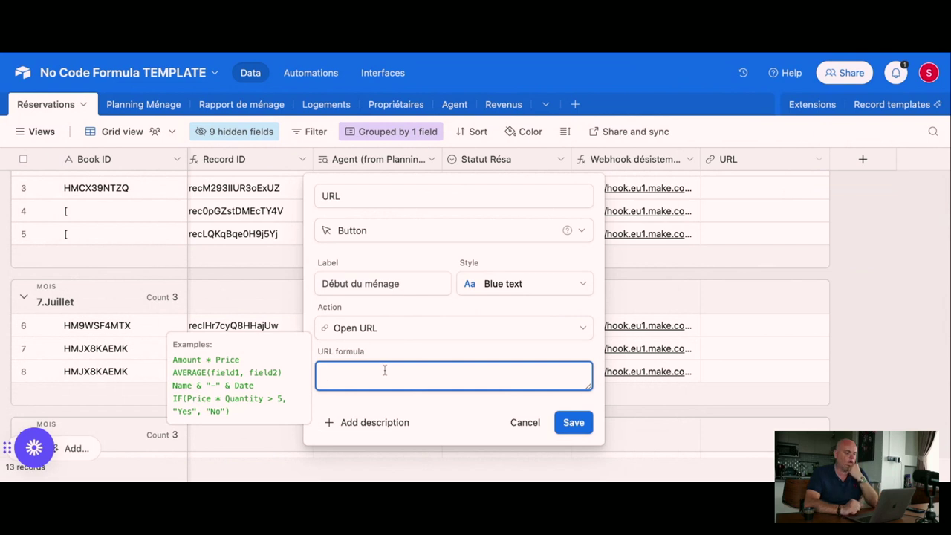
{"action": "type", "text": "https://forms.fillout.com/t/bKPWxsrdGHus?resa"}
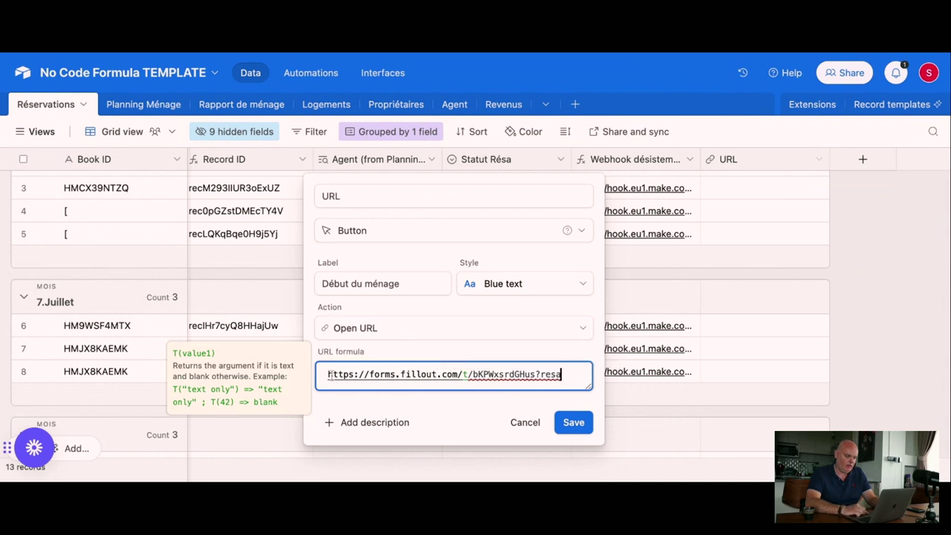
{"action": "type", "text": "\""}
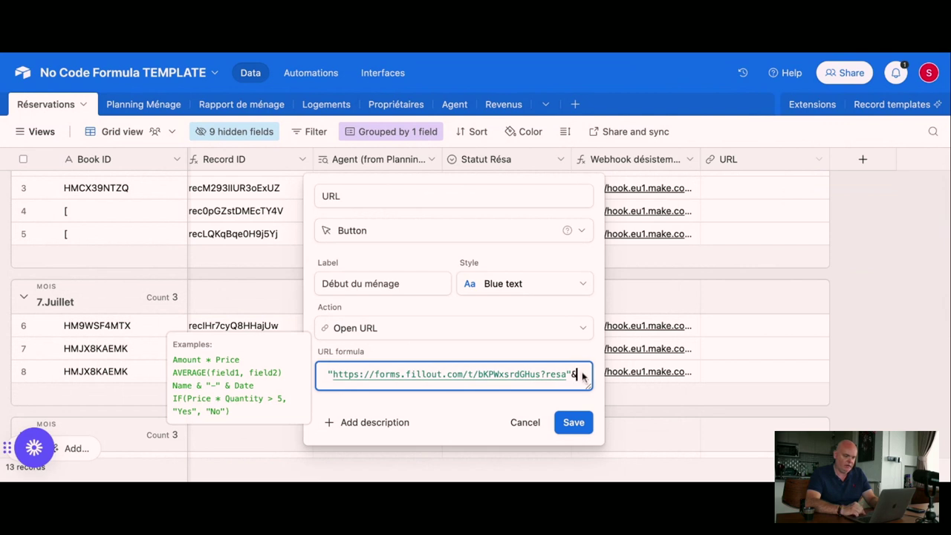
{"action": "key", "text": "Return"}
{"action": "key", "text": "BackSpace"}
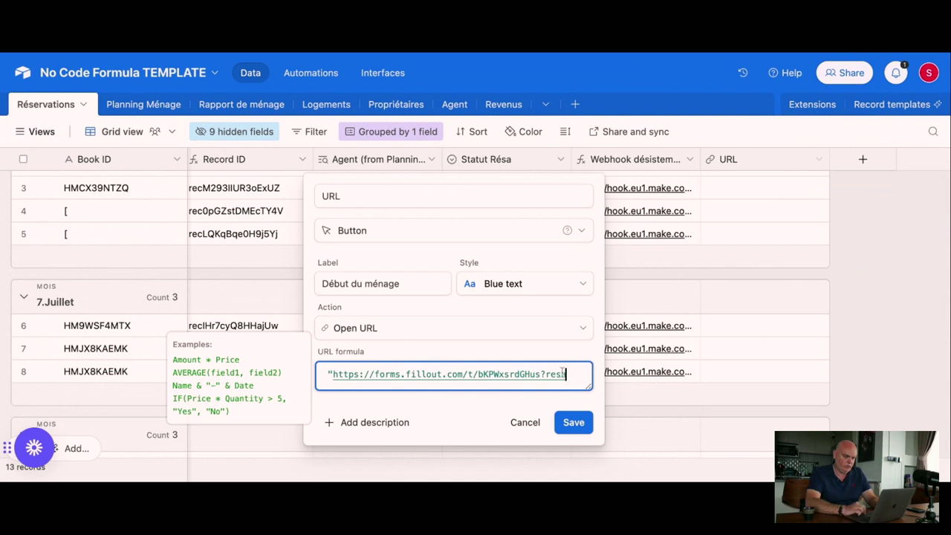
{"action": "left_click", "coordinate": [331, 374]}
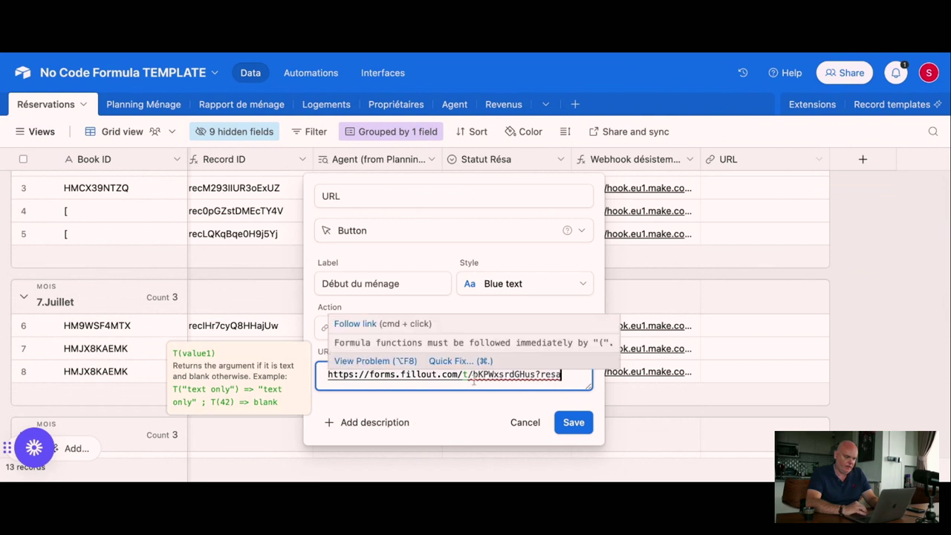
Enlarge the formula area and extend the URL formula with "=" followed by the Book ID field.
{"action": "left_click", "coordinate": [587, 386]}
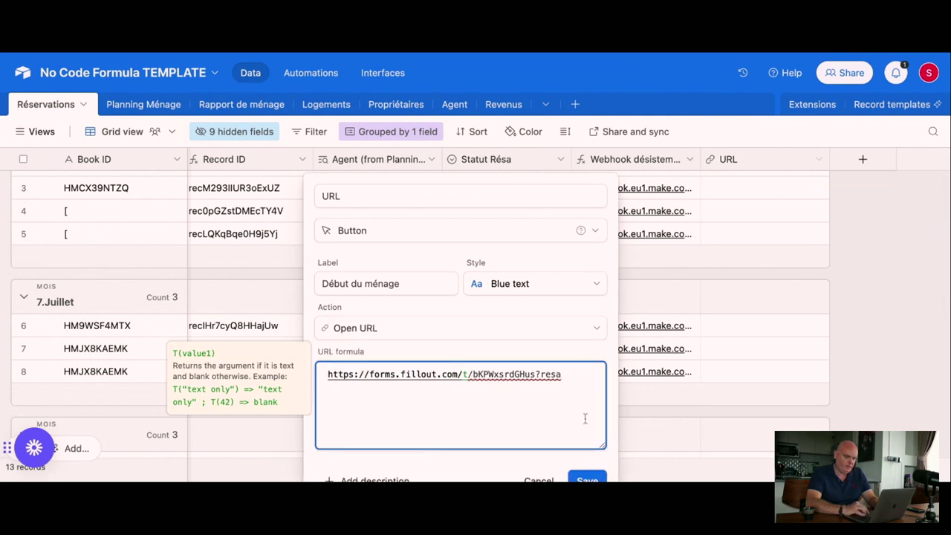
{"action": "key", "text": "Return"}
{"action": "key", "text": "super+a"}
{"action": "key", "text": "super+z"}
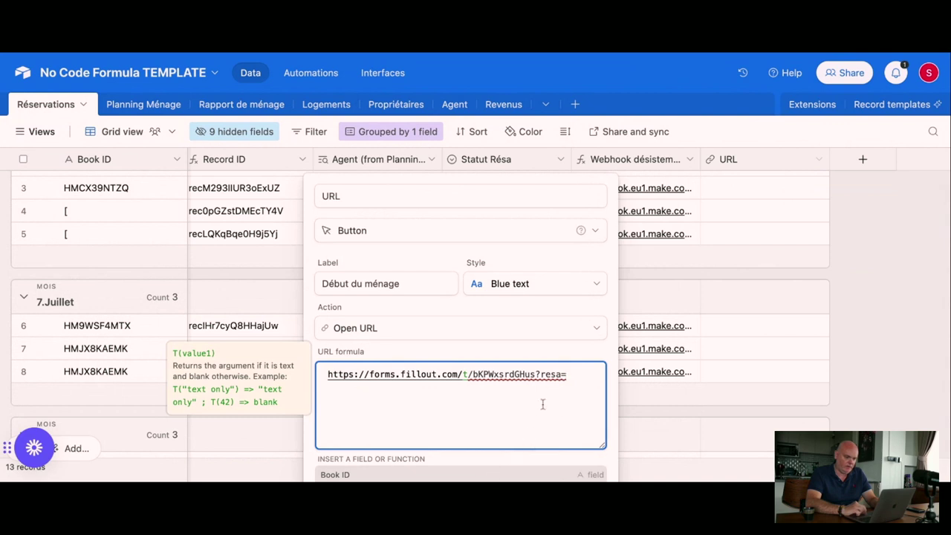
{"action": "left_click", "coordinate": [467, 475]}
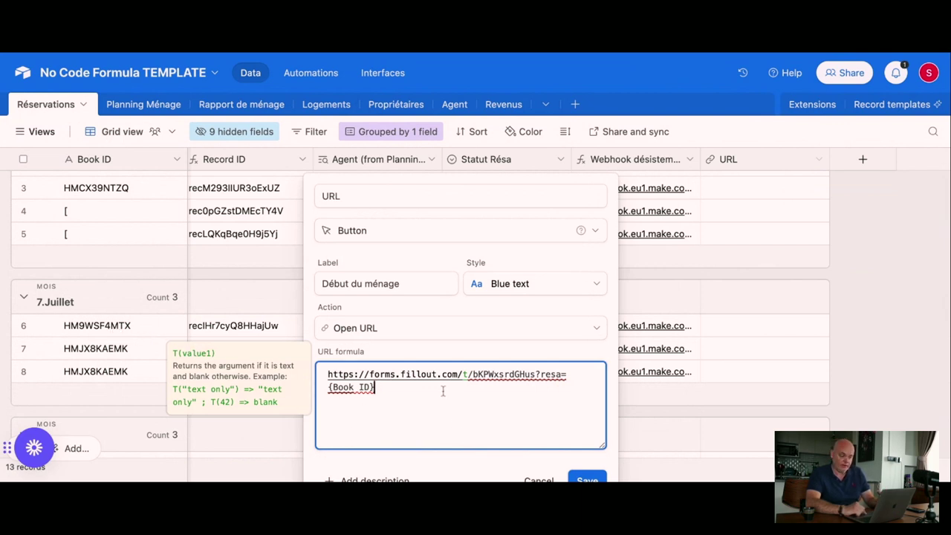
Enclose the form address in double quotes, join it to {Book ID} with "&", and save the button field.
{"action": "key", "text": "super+Up"}
{"action": "type", "text": "\""}
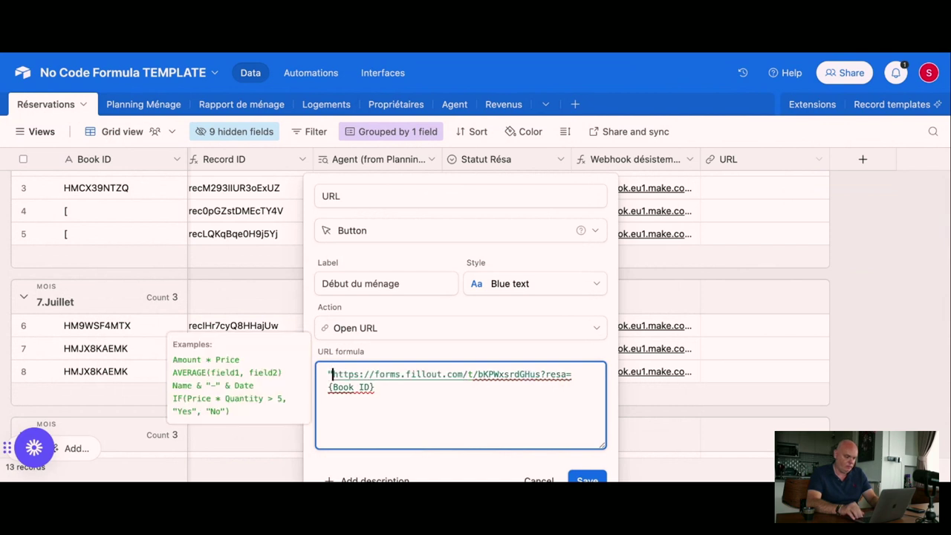
{"action": "key", "text": "super+Right"}
{"action": "type", "text": "\"&"}
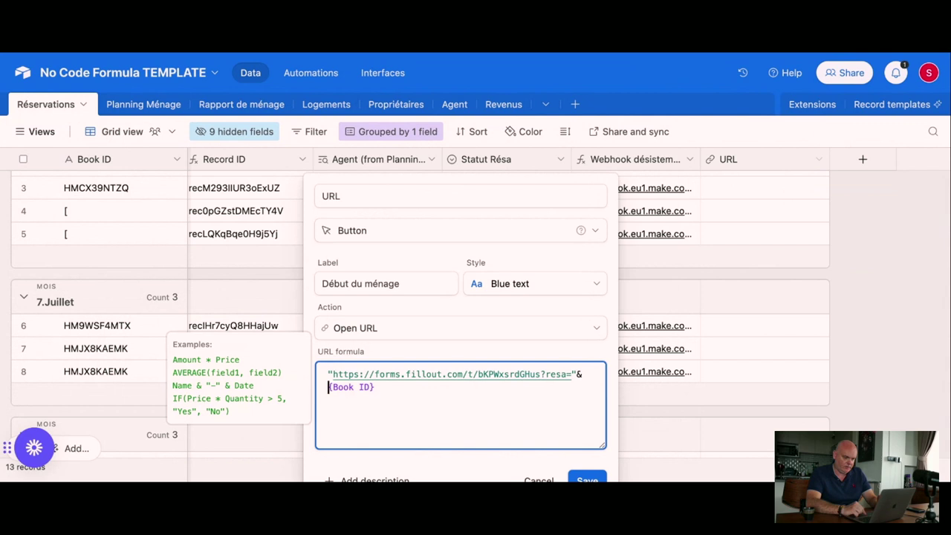
{"action": "left_click", "coordinate": [587, 479]}
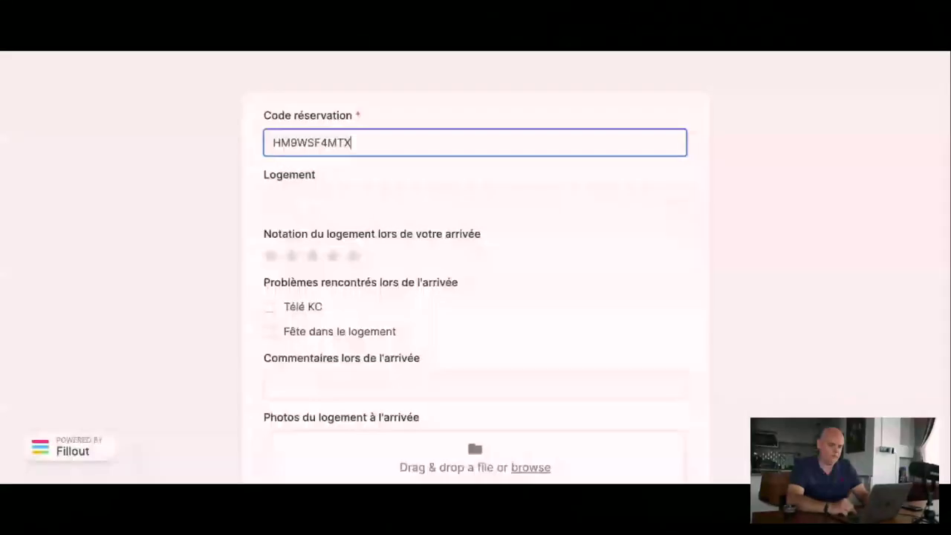
In the opened Fillout form, check the pre-filled reservation code and select "Le duplex" as the Logement.
{"action": "left_click", "coordinate": [633, 53]}
{"action": "left_click", "coordinate": [351, 143]}
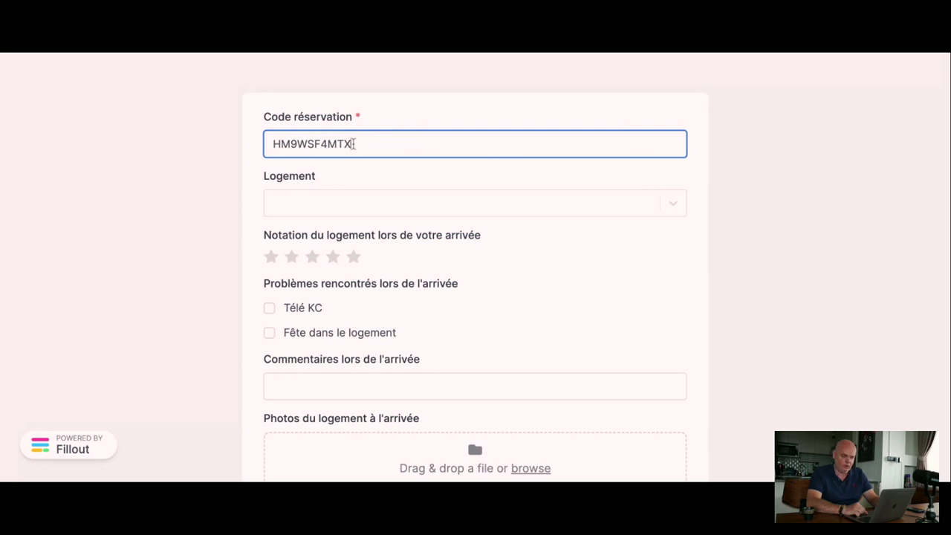
{"action": "left_click", "coordinate": [342, 208]}
{"action": "left_click", "coordinate": [336, 249]}
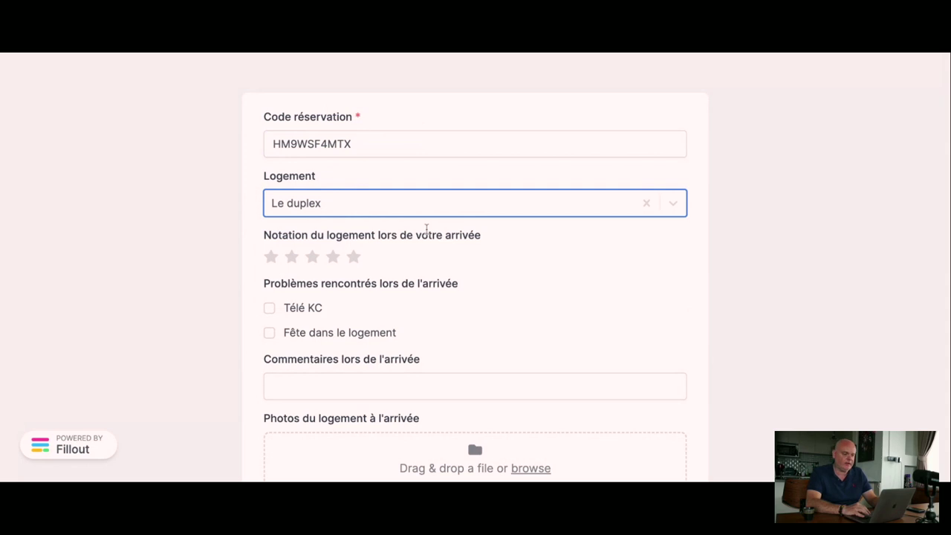
Rate the accommodation five stars and select "Fête dans le logement" as the problem encountered on arrival.
{"action": "left_click", "coordinate": [353, 256]}
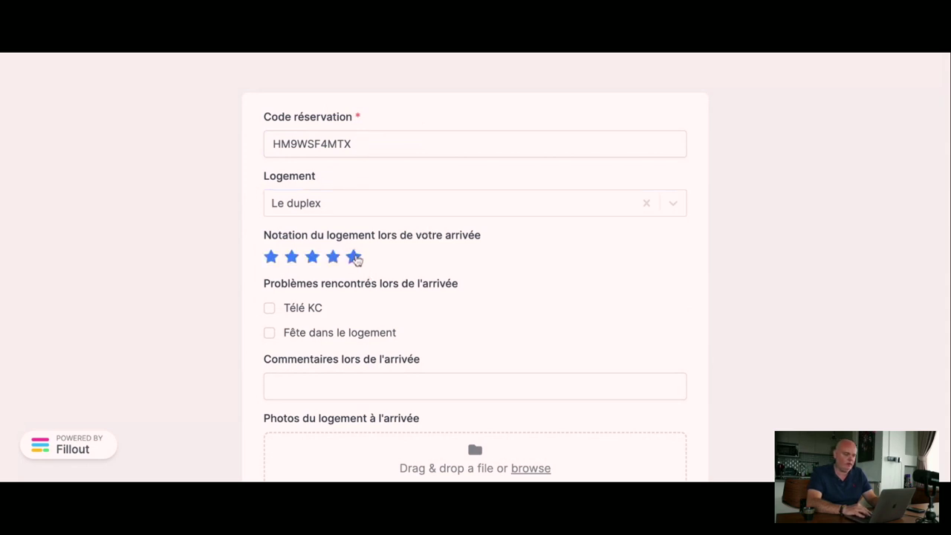
{"action": "scroll", "coordinate": [357, 258], "scroll_direction": "down", "scroll_amount": 2}
{"action": "left_click", "coordinate": [269, 187]}
Enter "rien à signaler" as the arrival comment, select "Piles télécommandes" as an item to provide, and submit the form.
{"action": "left_click", "coordinate": [324, 240]}
{"action": "type", "text": "rien à s"}
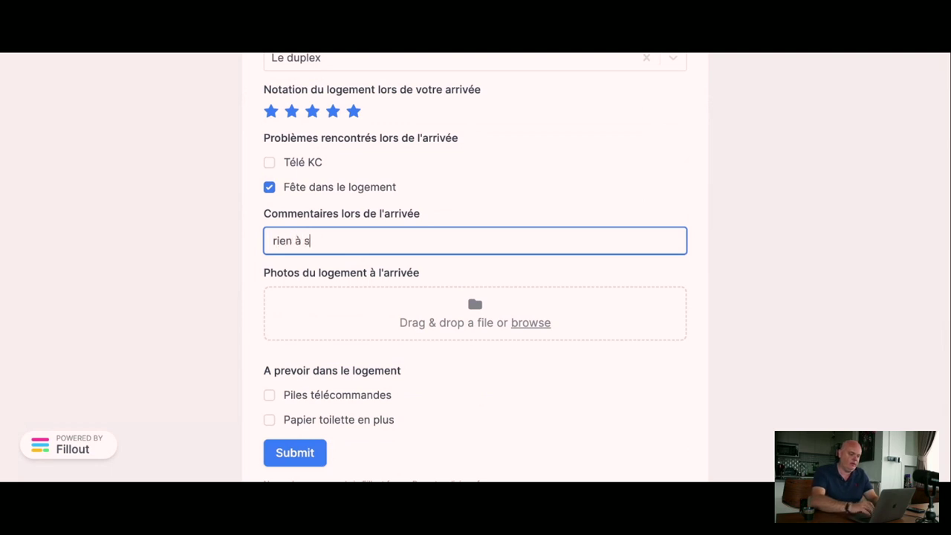
{"action": "type", "text": "ignaler"}
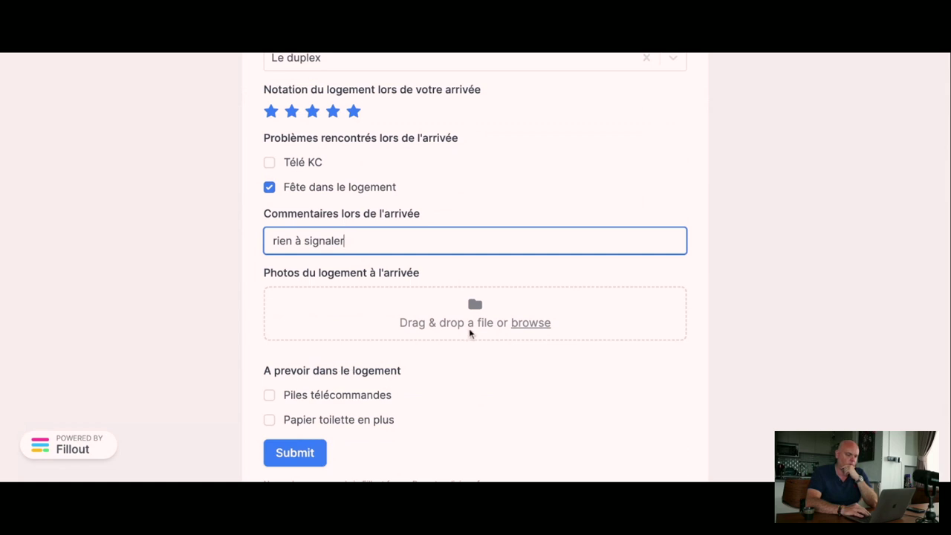
{"action": "left_click", "coordinate": [269, 394]}
{"action": "left_click", "coordinate": [299, 453]}
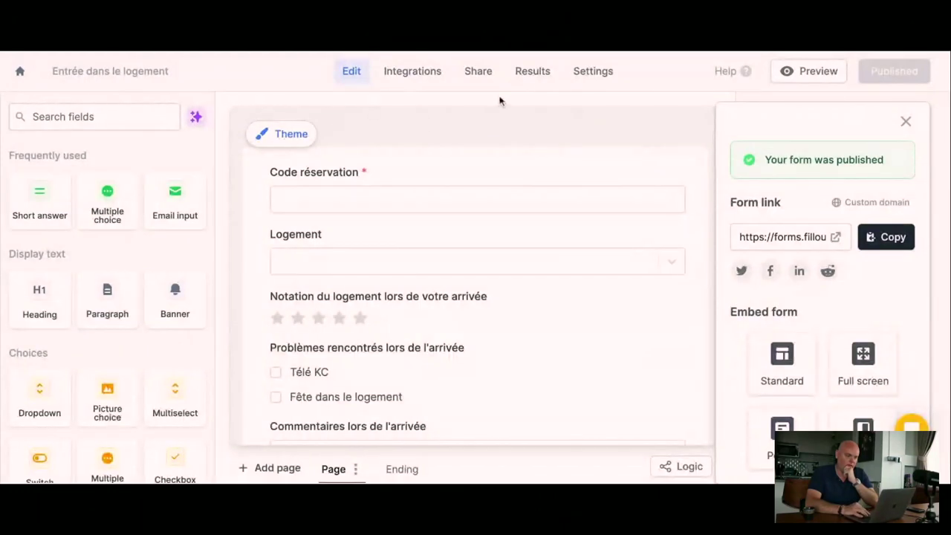
Return to the form builder and examine the submitted response across all columns of the results table.
{"action": "left_click", "coordinate": [532, 73]}
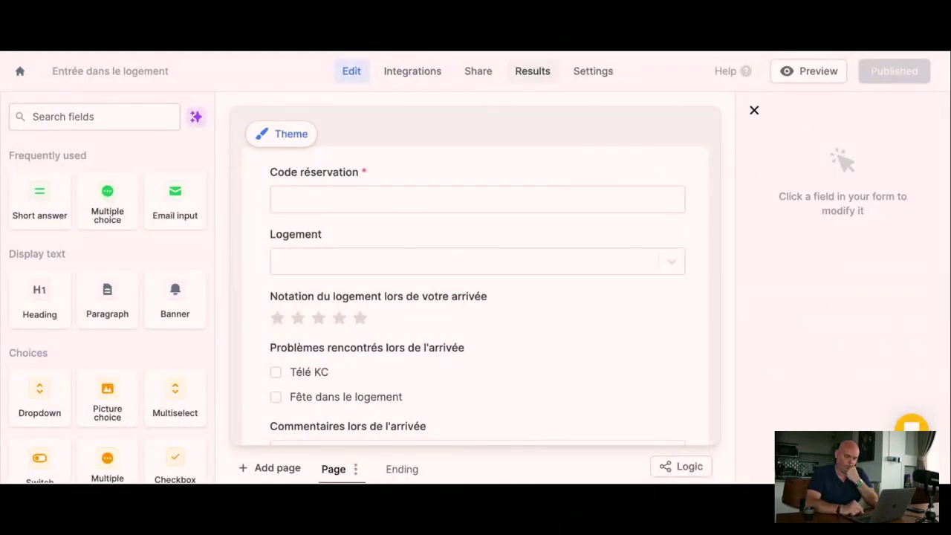
{"action": "left_click", "coordinate": [532, 70]}
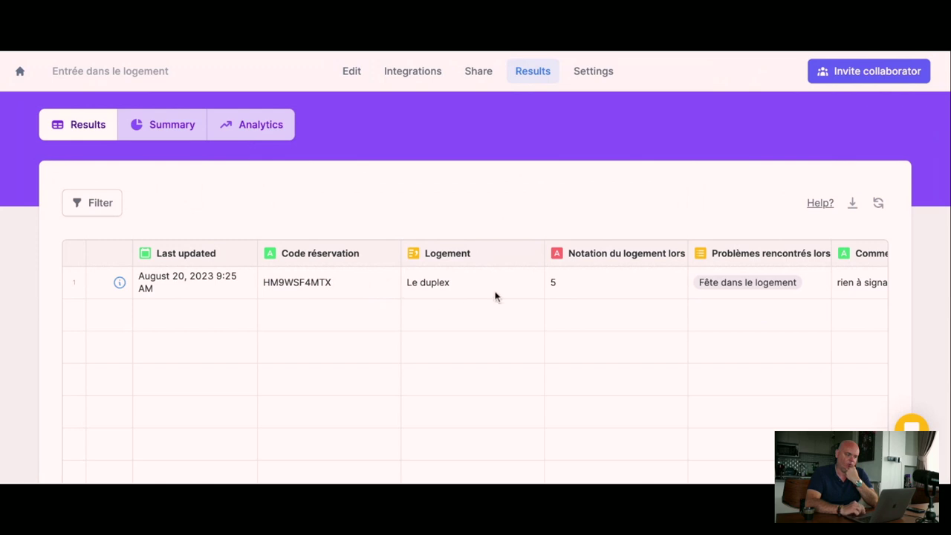
{"action": "scroll", "coordinate": [496, 295], "scroll_direction": "right", "scroll_amount": 3}
{"action": "scroll", "coordinate": [495, 295], "scroll_direction": "right", "scroll_amount": 2}
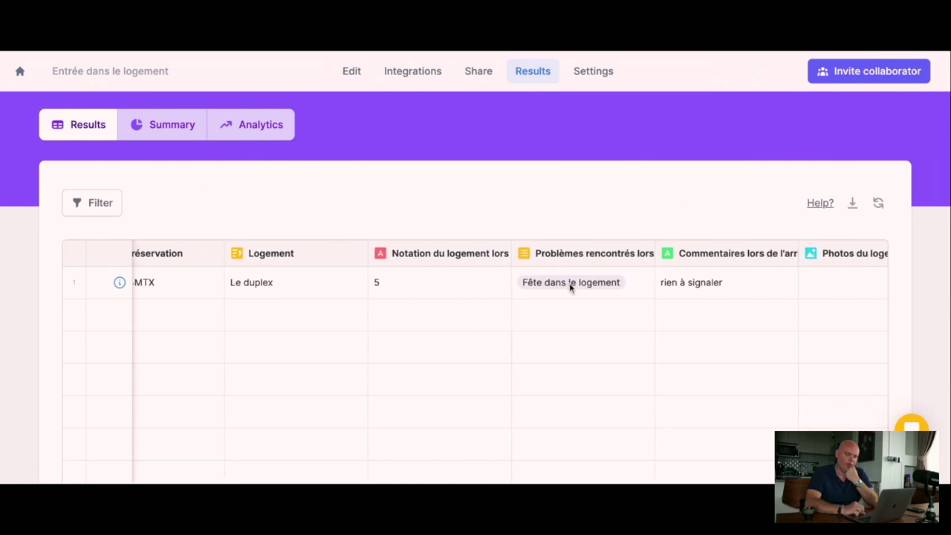
{"action": "scroll", "coordinate": [570, 288], "scroll_direction": "right", "scroll_amount": 7}
{"action": "scroll", "coordinate": [312, 246], "scroll_direction": "right", "scroll_amount": 3}
{"action": "scroll", "coordinate": [313, 246], "scroll_direction": "left", "scroll_amount": 10}
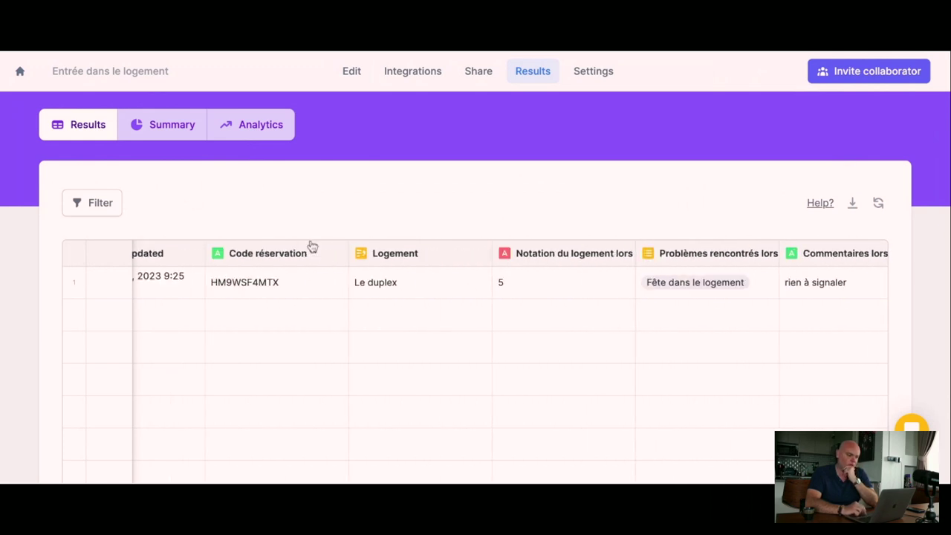
Show the result filters, inspect the Status filter, and review the submission's reservation code.
{"action": "left_click", "coordinate": [90, 202]}
{"action": "scroll", "coordinate": [398, 208], "scroll_direction": "down", "scroll_amount": 1}
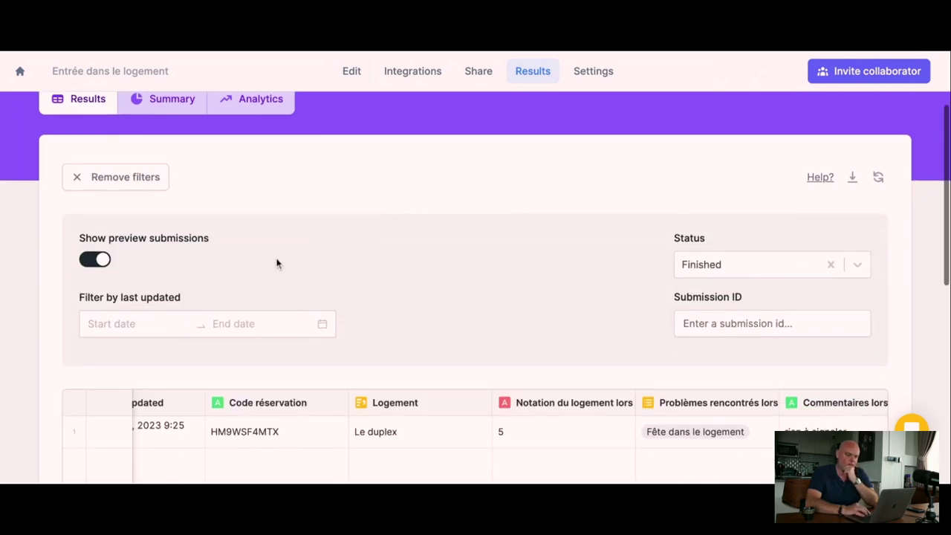
{"action": "left_click", "coordinate": [749, 271]}
{"action": "left_click", "coordinate": [750, 271]}
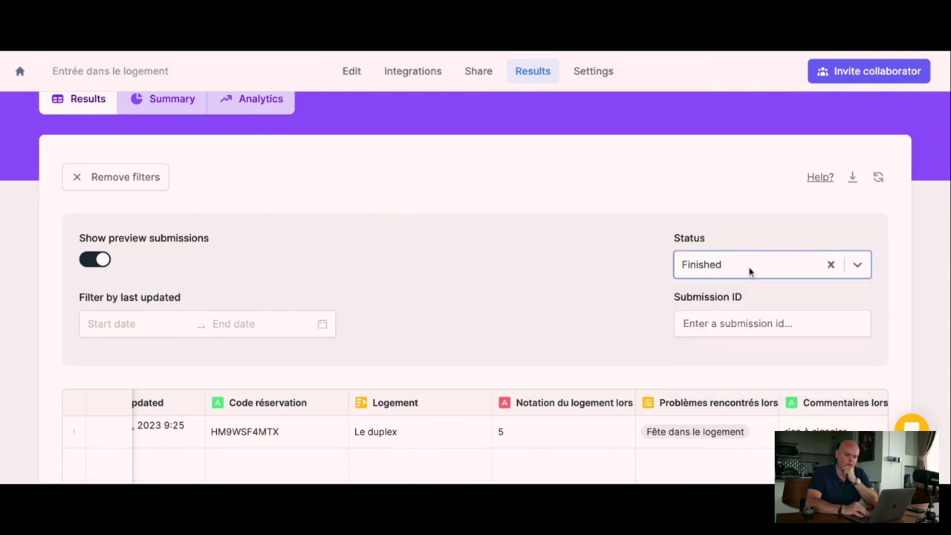
{"action": "scroll", "coordinate": [319, 245], "scroll_direction": "down", "scroll_amount": 2}
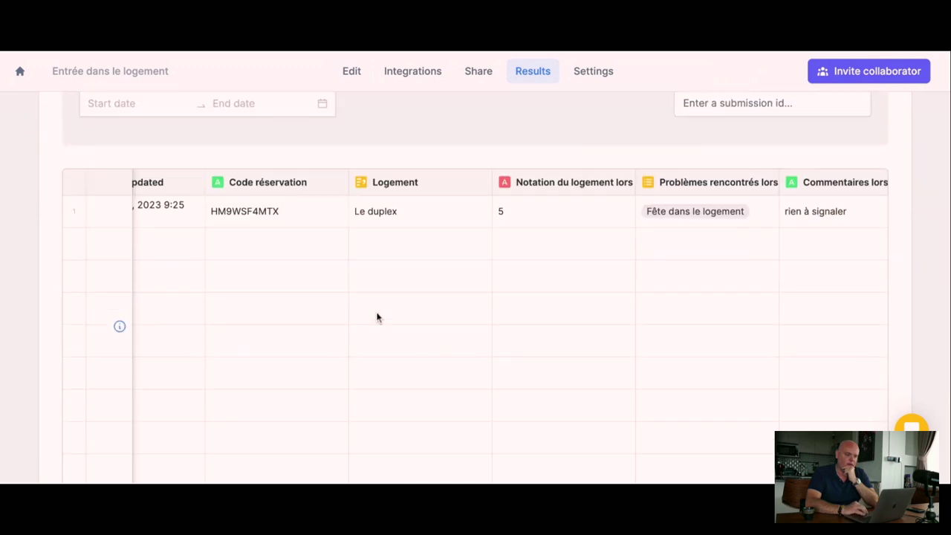
{"action": "scroll", "coordinate": [286, 227], "scroll_direction": "left", "scroll_amount": 2}
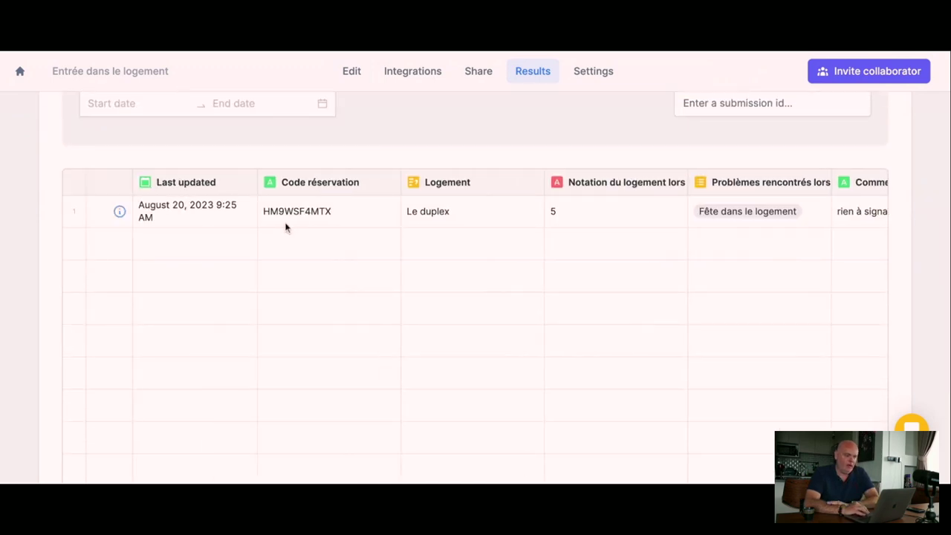
Look over the database integrations offered for the form, including Airtable, and go back to the form editor.
{"action": "scroll", "coordinate": [286, 226], "scroll_direction": "up", "scroll_amount": 5}
{"action": "left_click", "coordinate": [411, 83]}
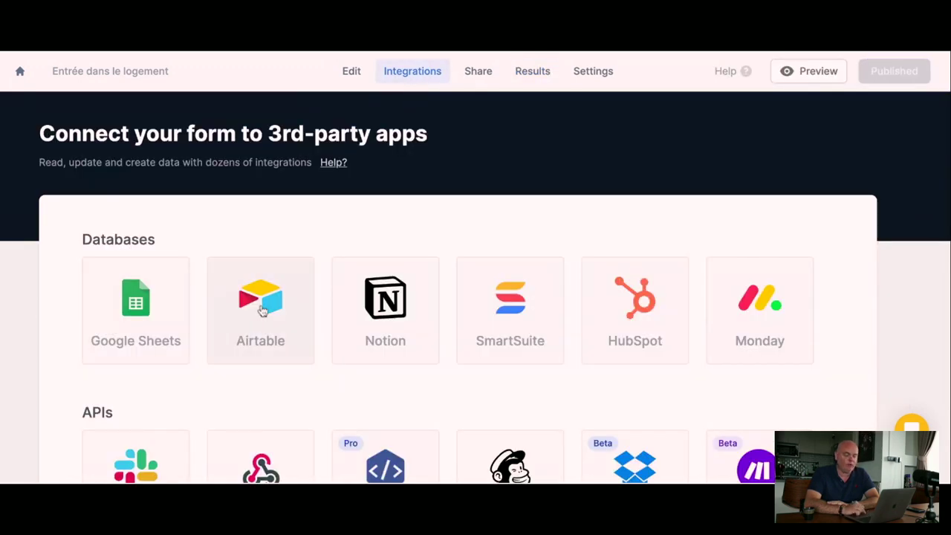
{"action": "left_click", "coordinate": [352, 73]}
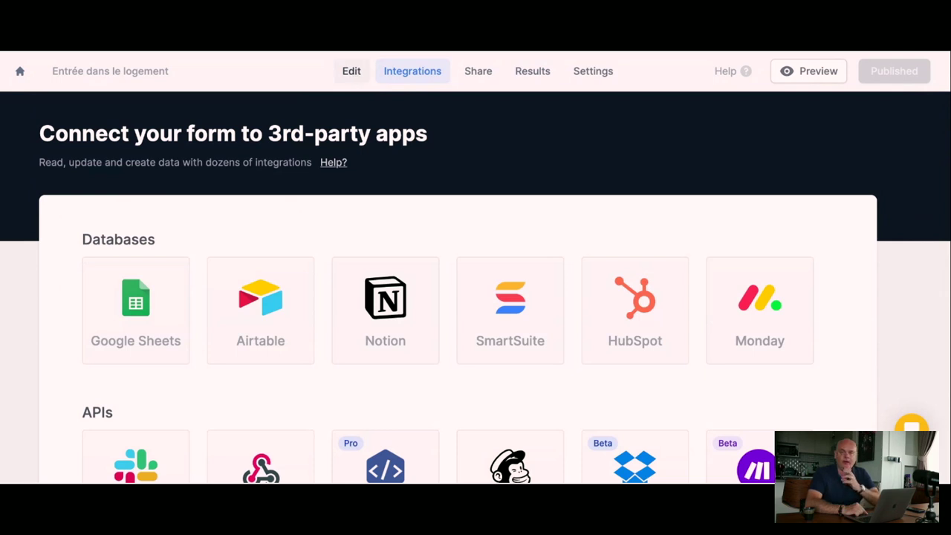